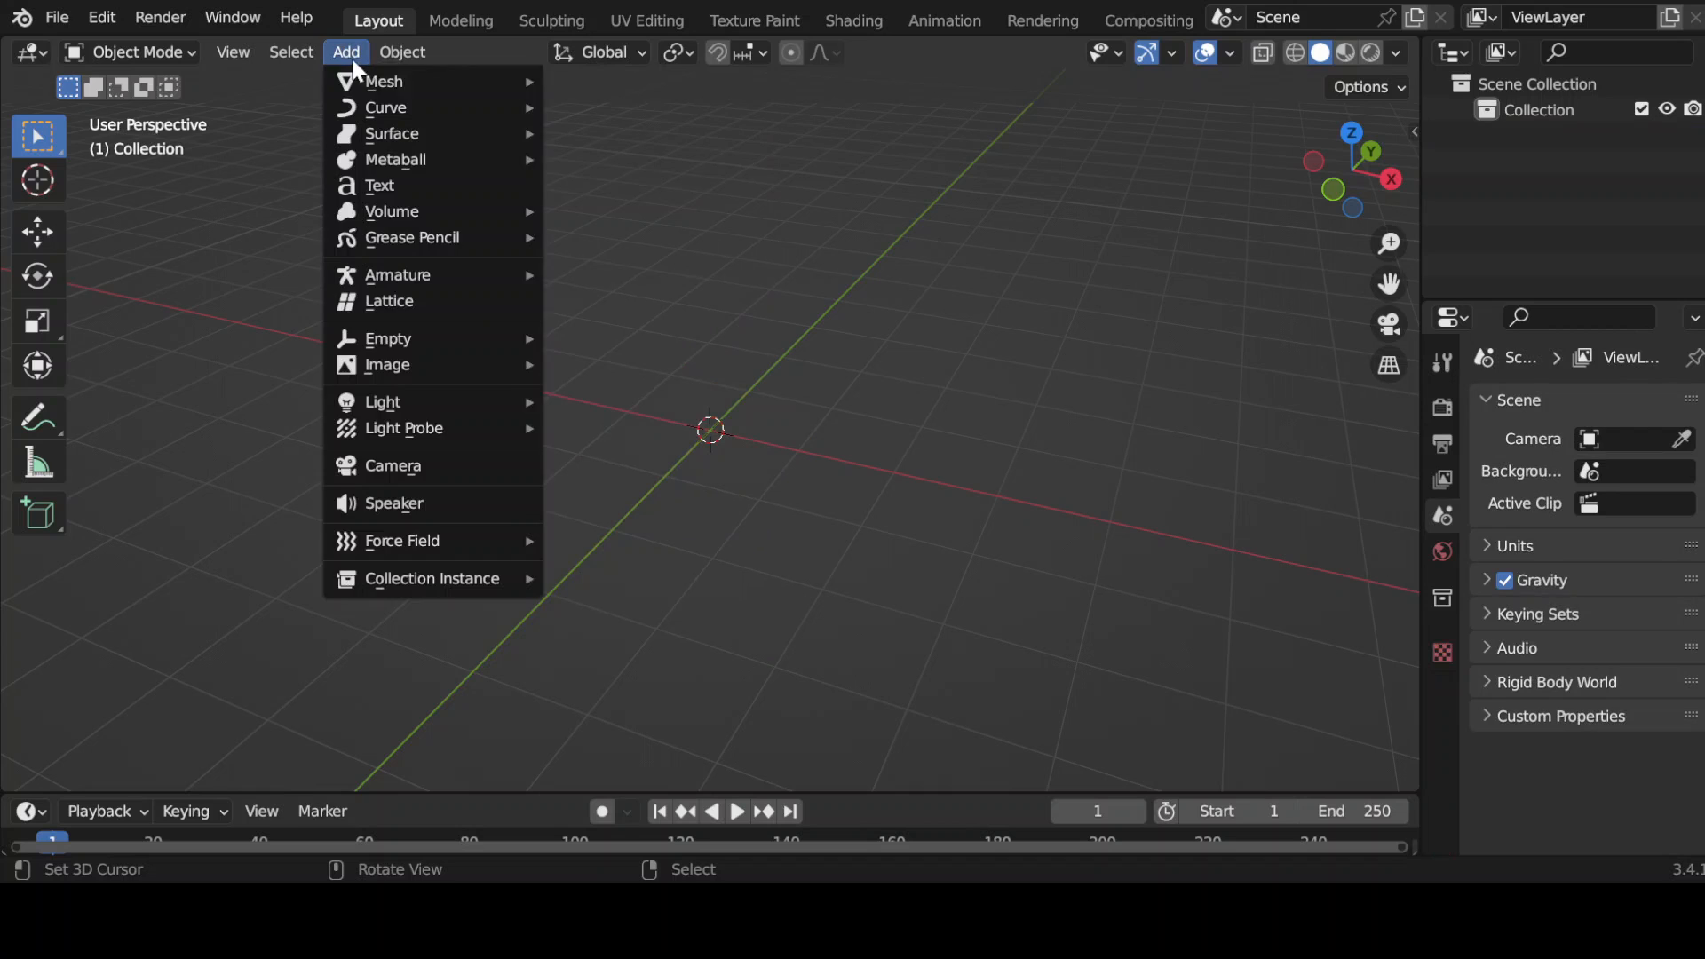
# - Add a torus mesh at the origin and set its X rotation to 90° so it stands upright
pyautogui.click(603, 261)
pyautogui.press('r')
pyautogui.press('x')
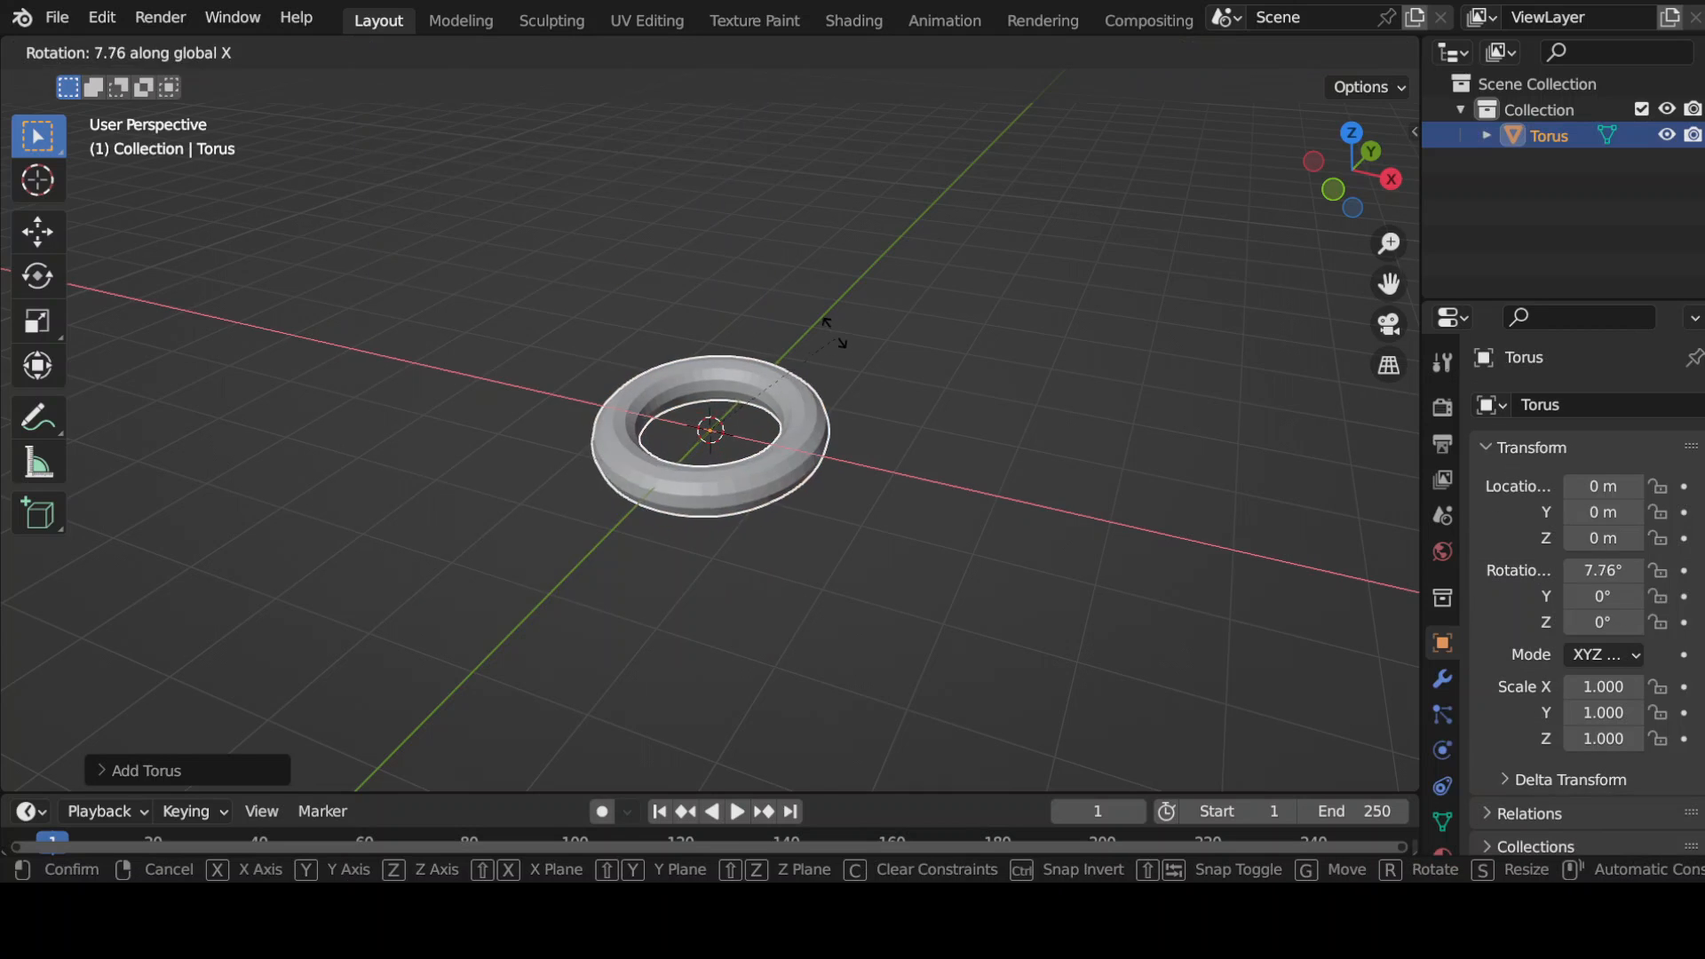
pyautogui.click(674, 320)
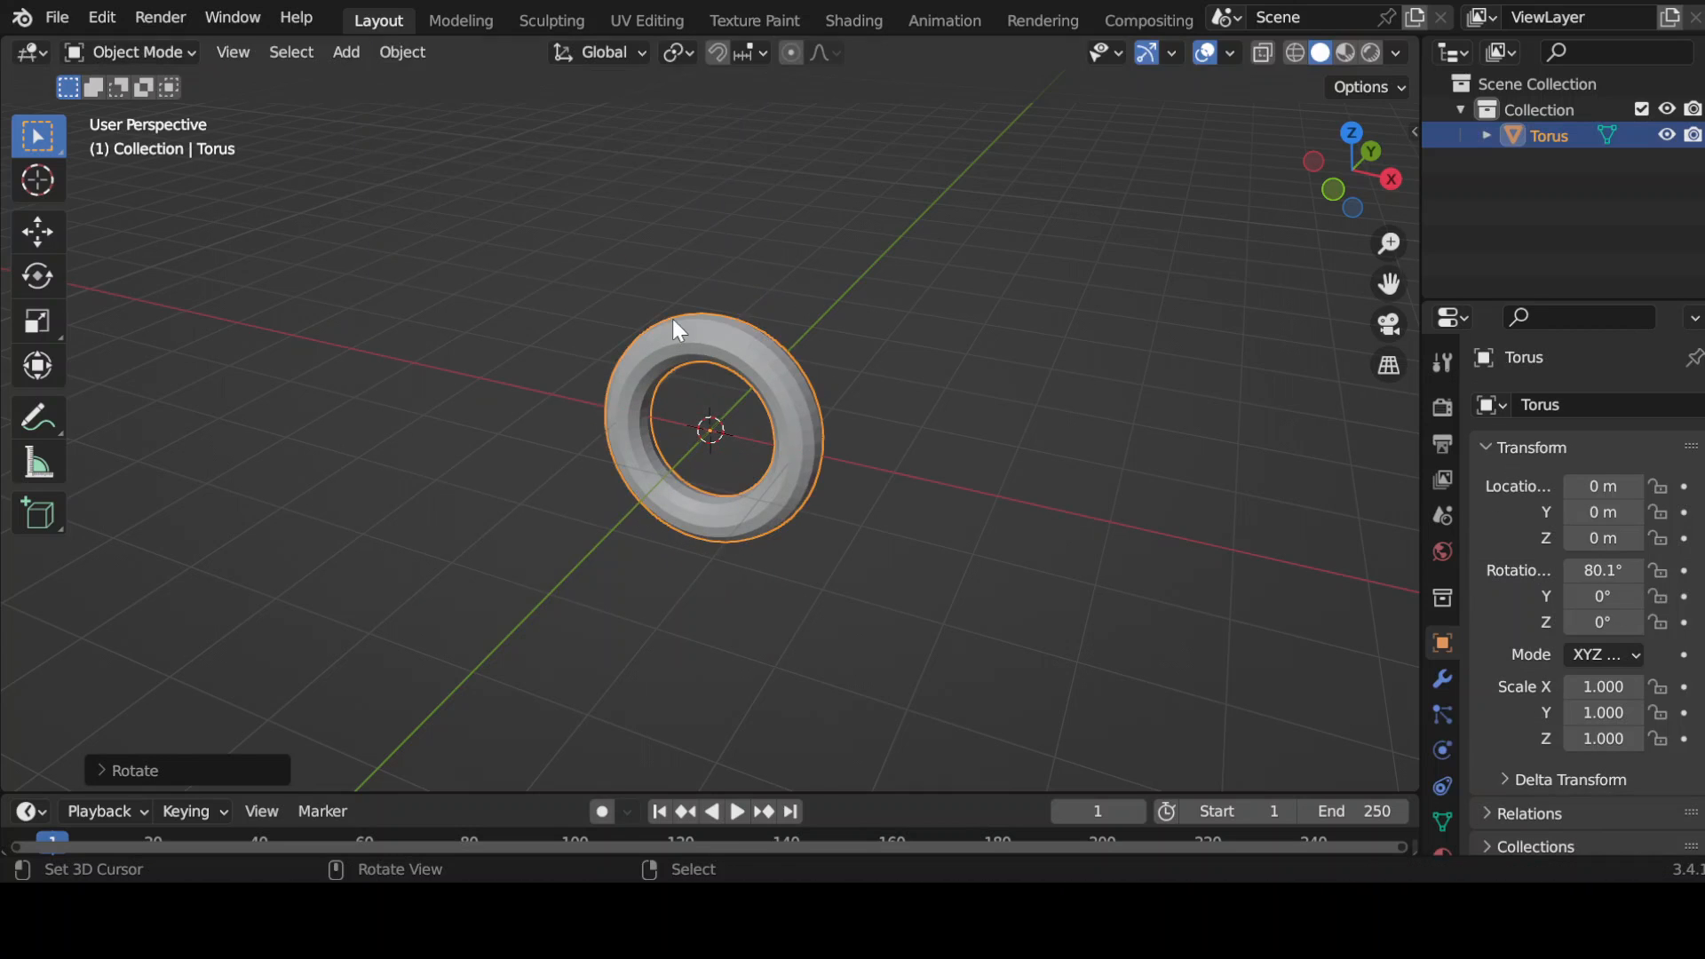
pyautogui.click(1581, 579)
pyautogui.write('90')
pyautogui.press('Return')
# - In Edit Mode with face selection, clear the selection and select the inner face rows on the torus's front side
pyautogui.moveTo(897, 493); pyautogui.dragTo(1012, 457, button='middle')
pyautogui.scroll(3, 1012, 456)
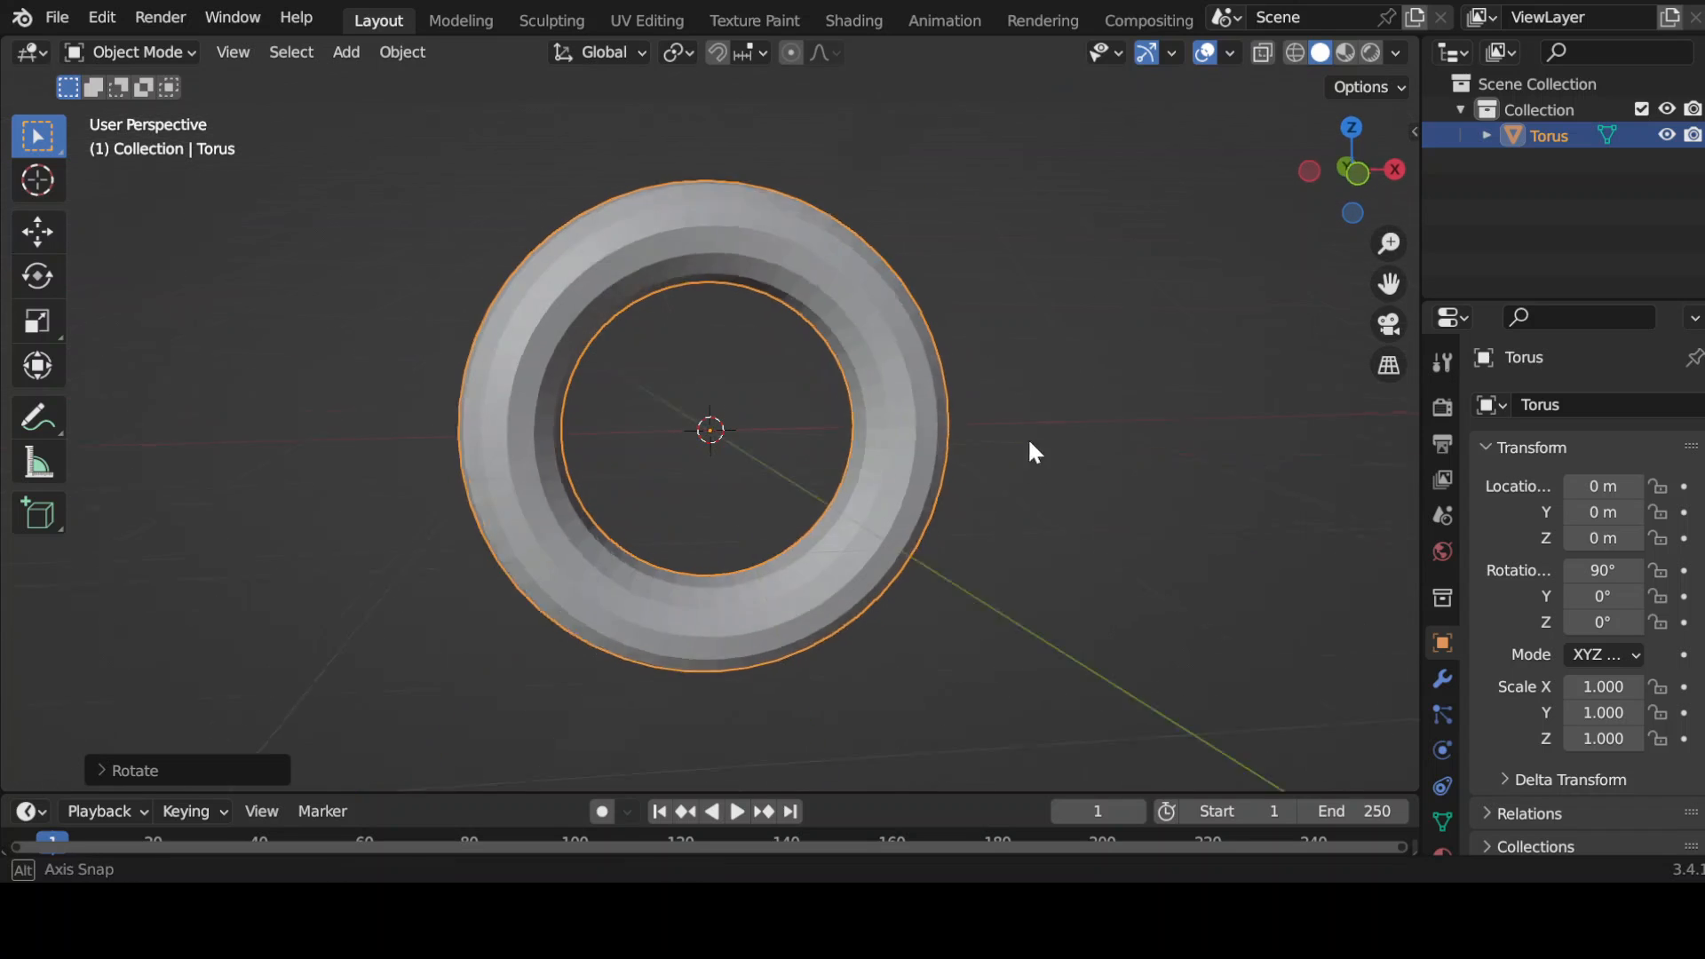
pyautogui.press('Tab')
pyautogui.press('3')
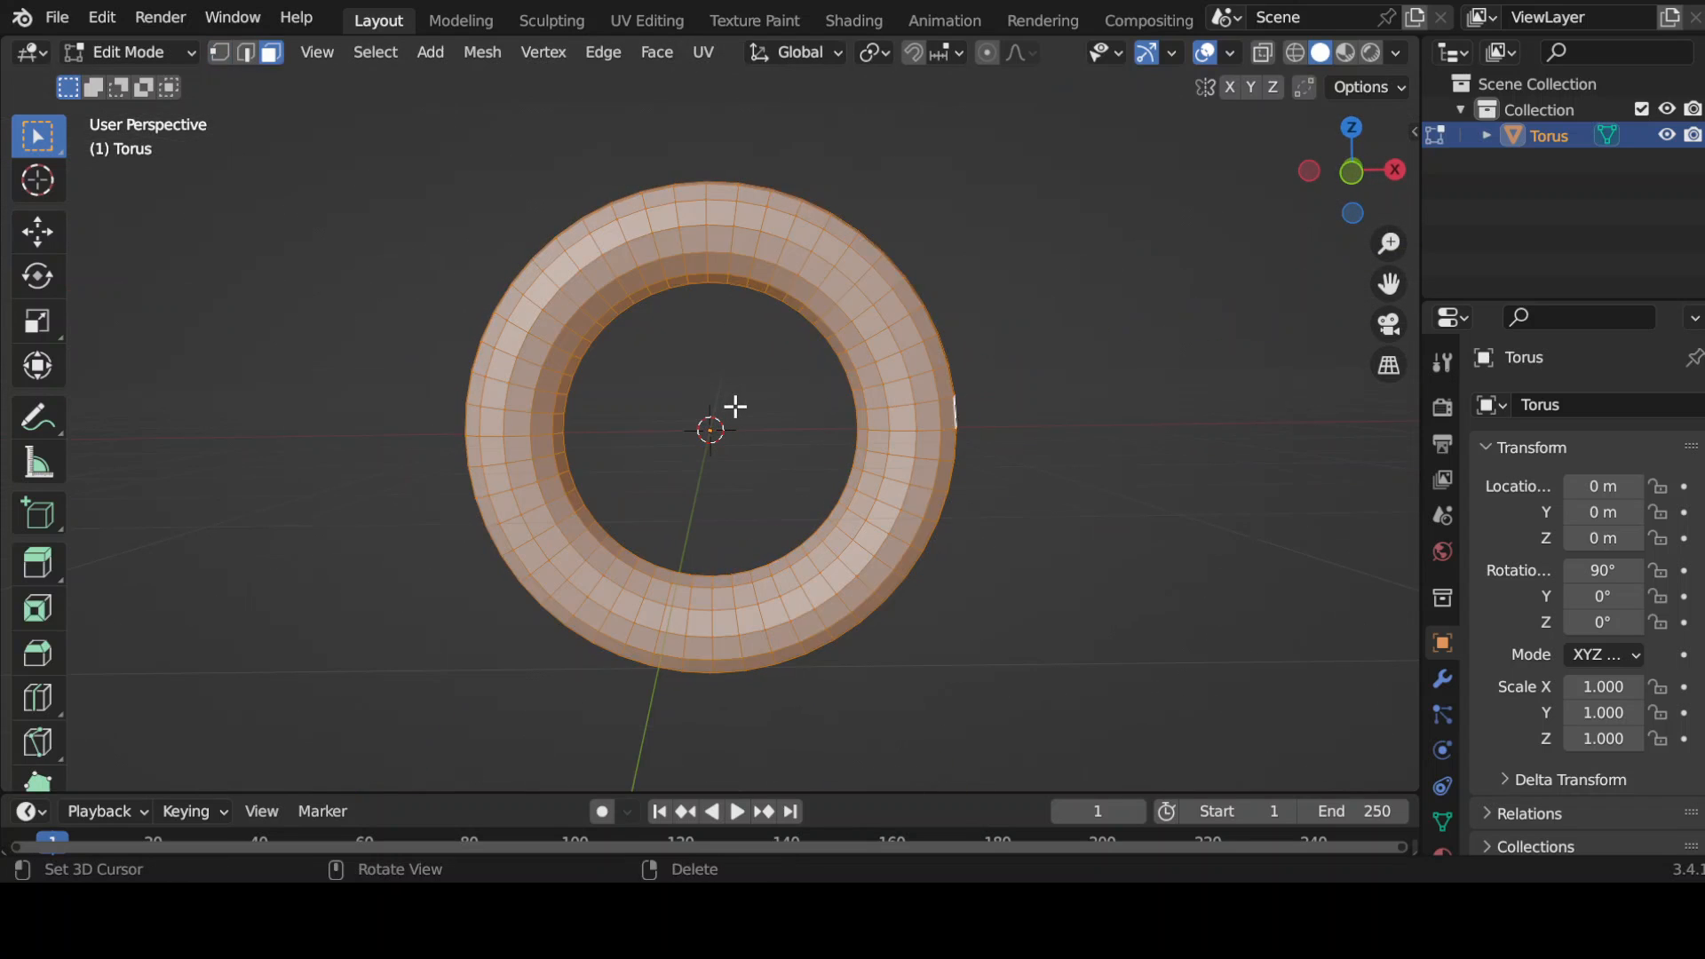
pyautogui.hotkey('alt', 'a')
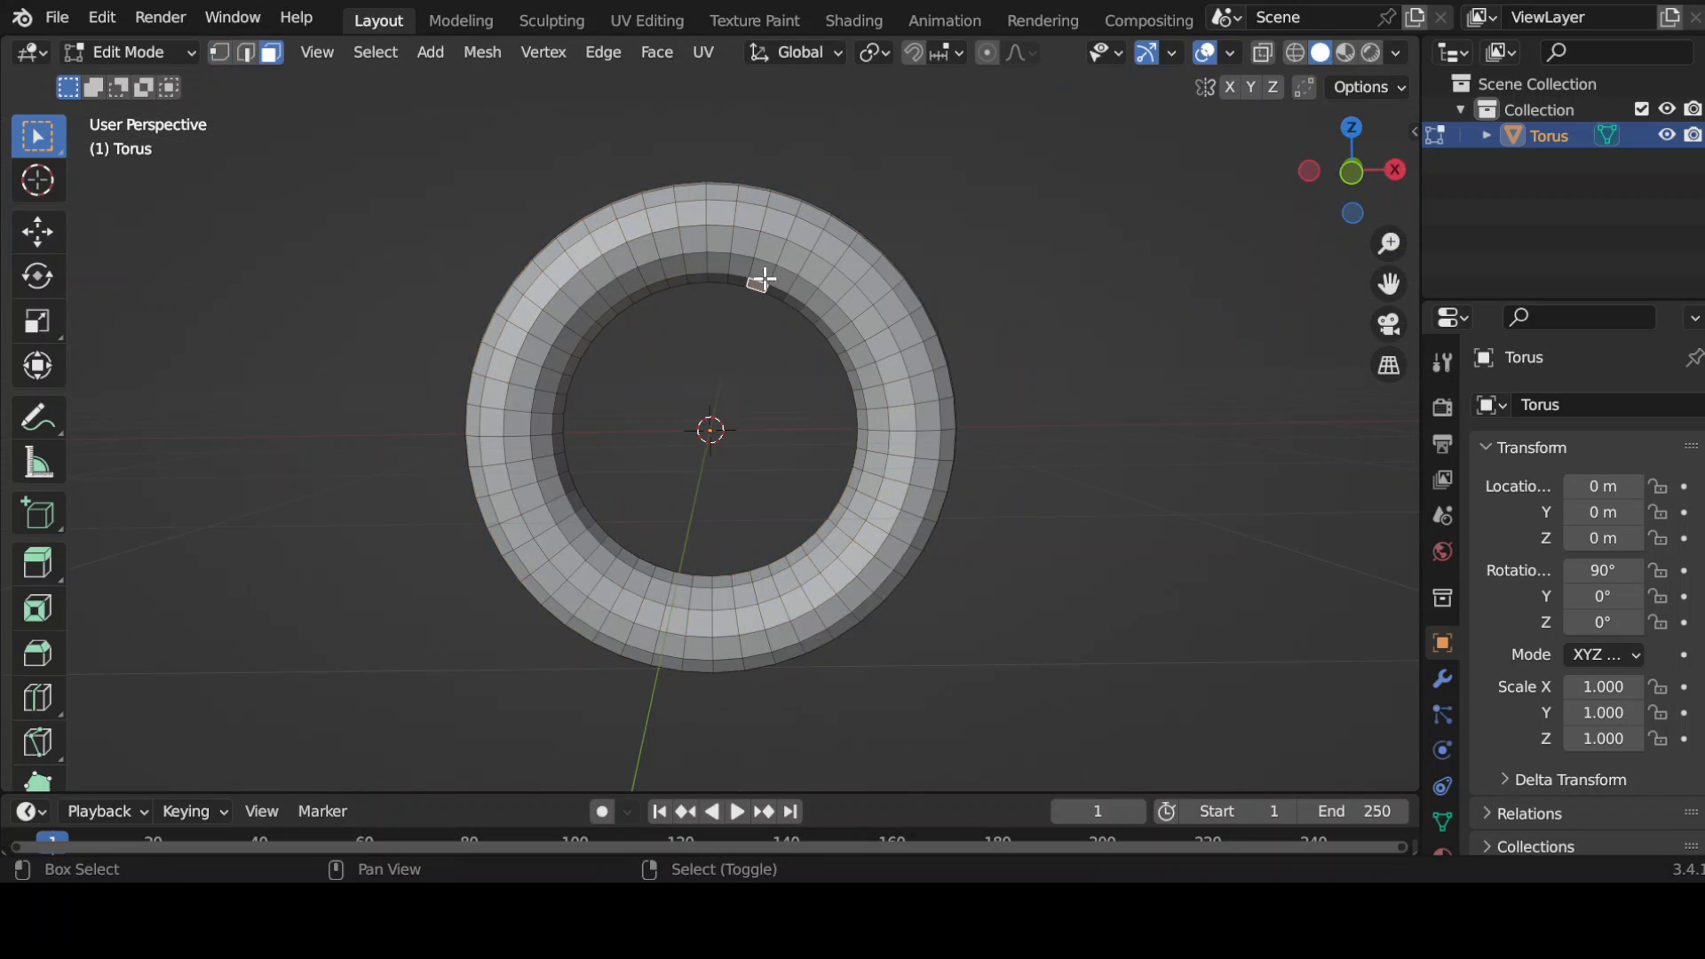
pyautogui.keyDown('ctrl'); pyautogui.click(796, 556); pyautogui.keyUp('ctrl')
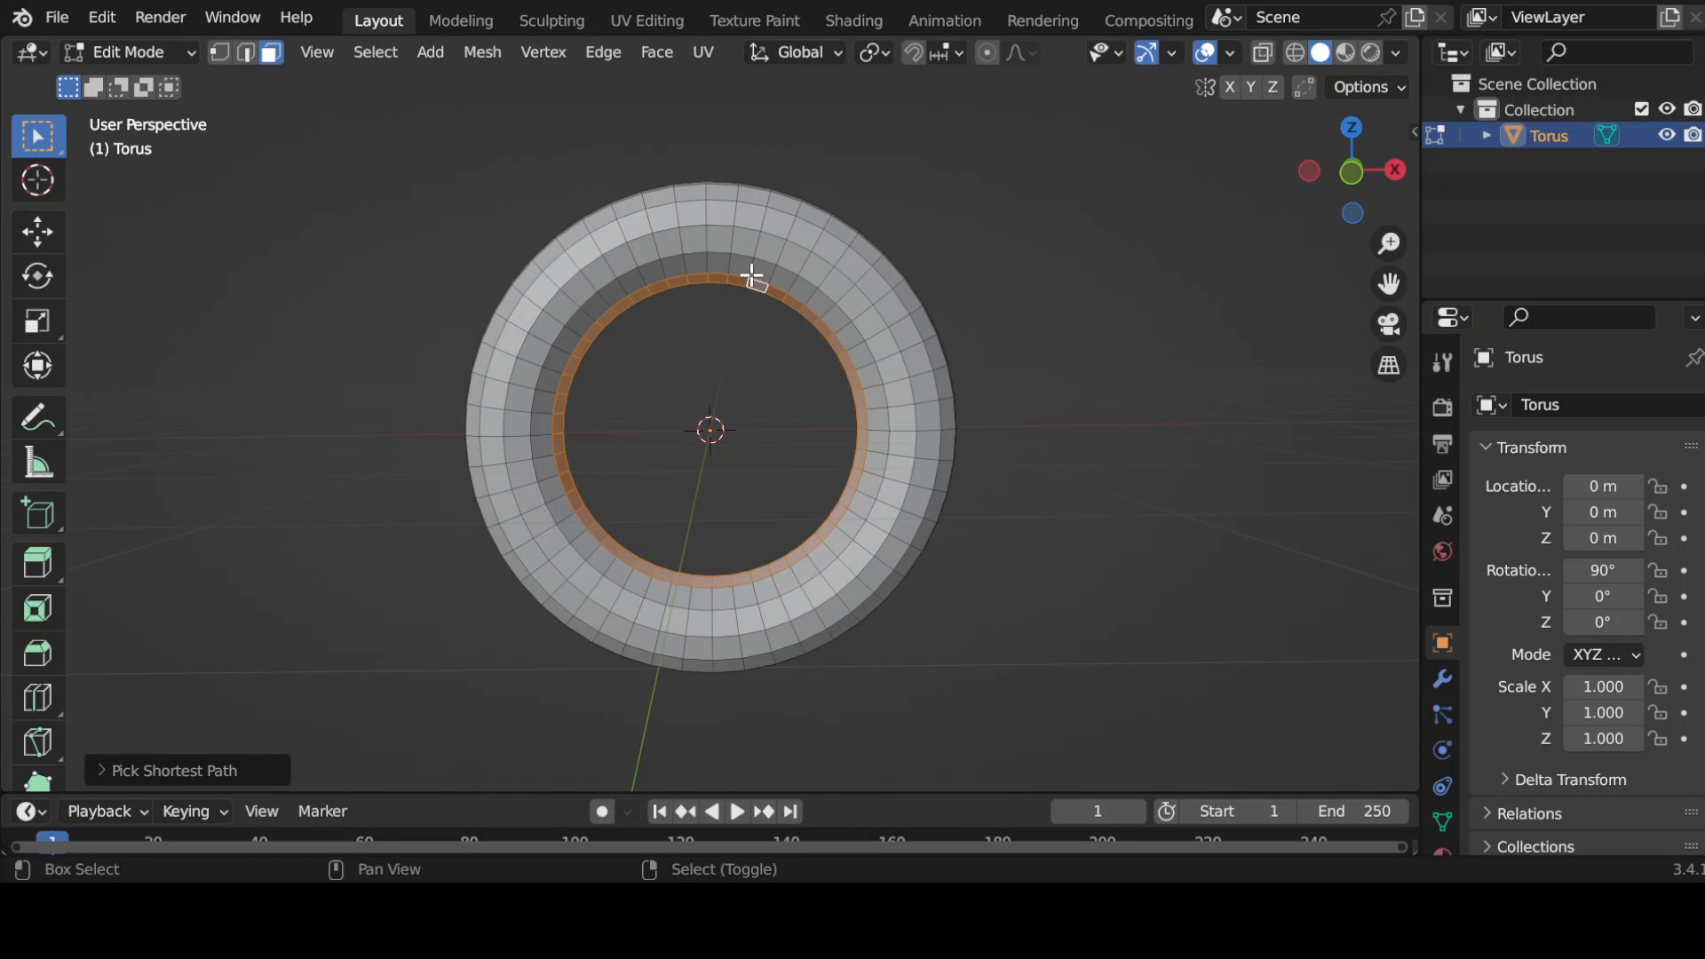
pyautogui.keyDown('ctrl'); pyautogui.click(870, 444); pyautogui.keyUp('ctrl')
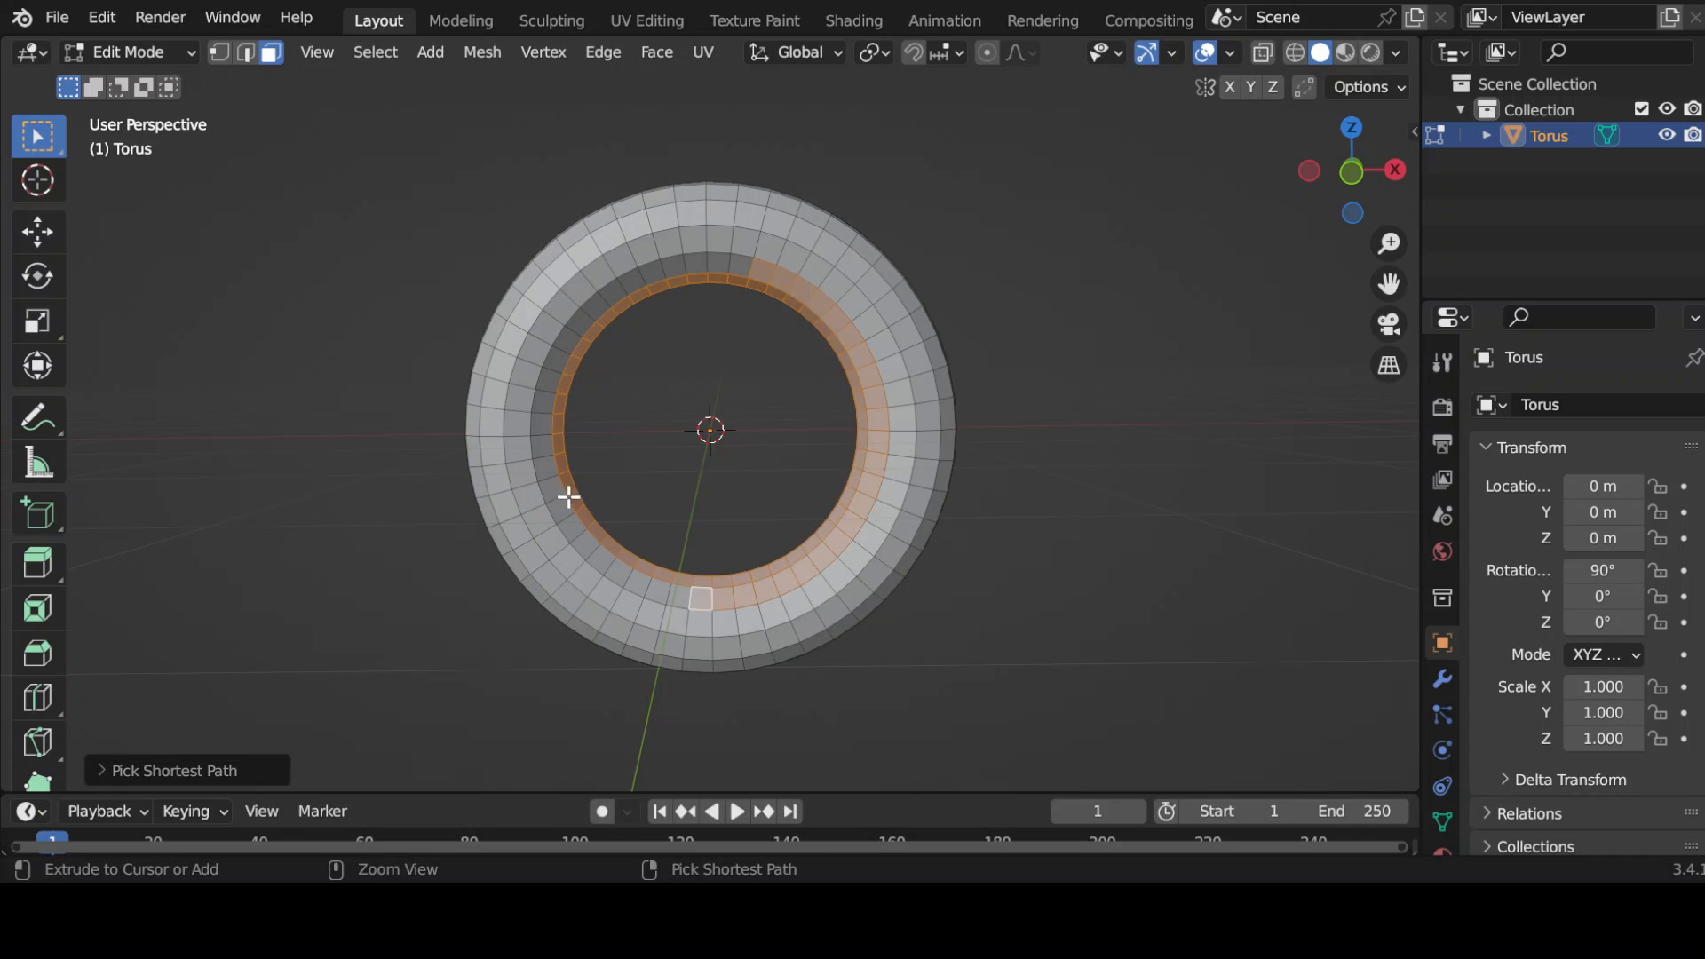
pyautogui.keyDown('ctrl'); pyautogui.click(538, 415); pyautogui.keyUp('ctrl')
# - Extend the selection with the two inner face rows around the hole on the torus's back side
pyautogui.moveTo(754, 385); pyautogui.dragTo(241, 399, button='middle')
pyautogui.moveTo(658, 400); pyautogui.dragTo(733, 419, button='middle')
pyautogui.keyDown('shift'); pyautogui.rightClick(699, 282); pyautogui.keyUp('shift')
pyautogui.keyDown('ctrl'); pyautogui.rightClick(837, 345); pyautogui.keyUp('ctrl')
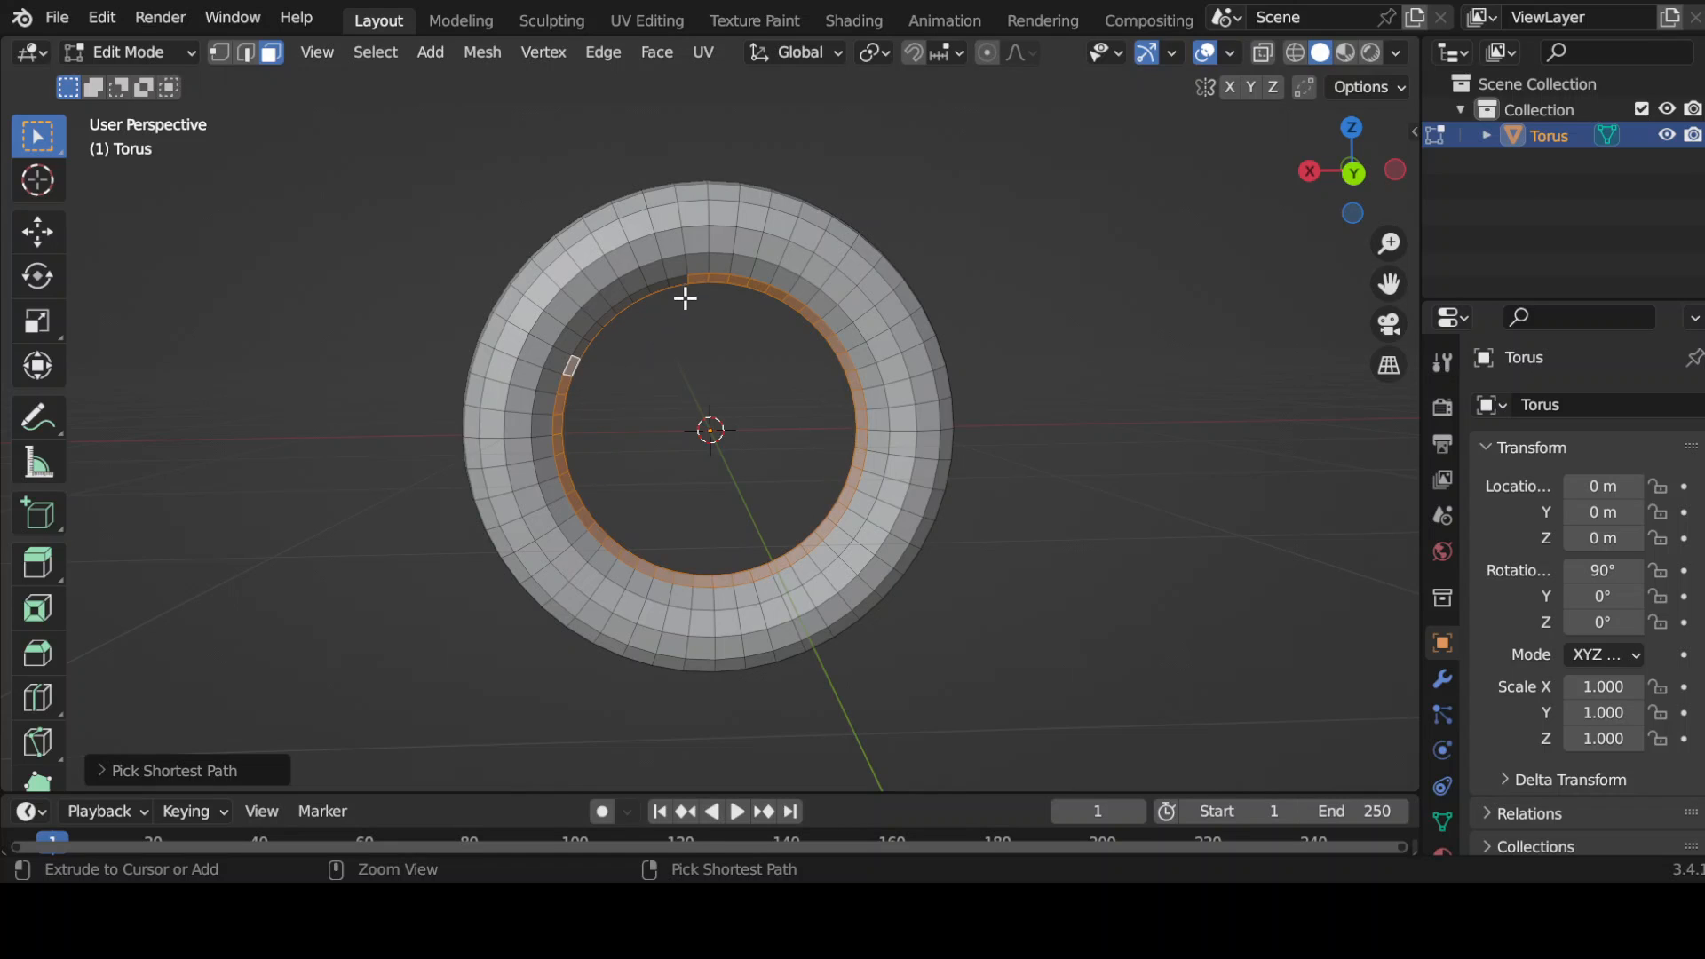
pyautogui.keyDown('shift'); pyautogui.rightClick(697, 268); pyautogui.keyUp('shift')
pyautogui.keyDown('ctrl'); pyautogui.rightClick(874, 417); pyautogui.keyUp('ctrl')
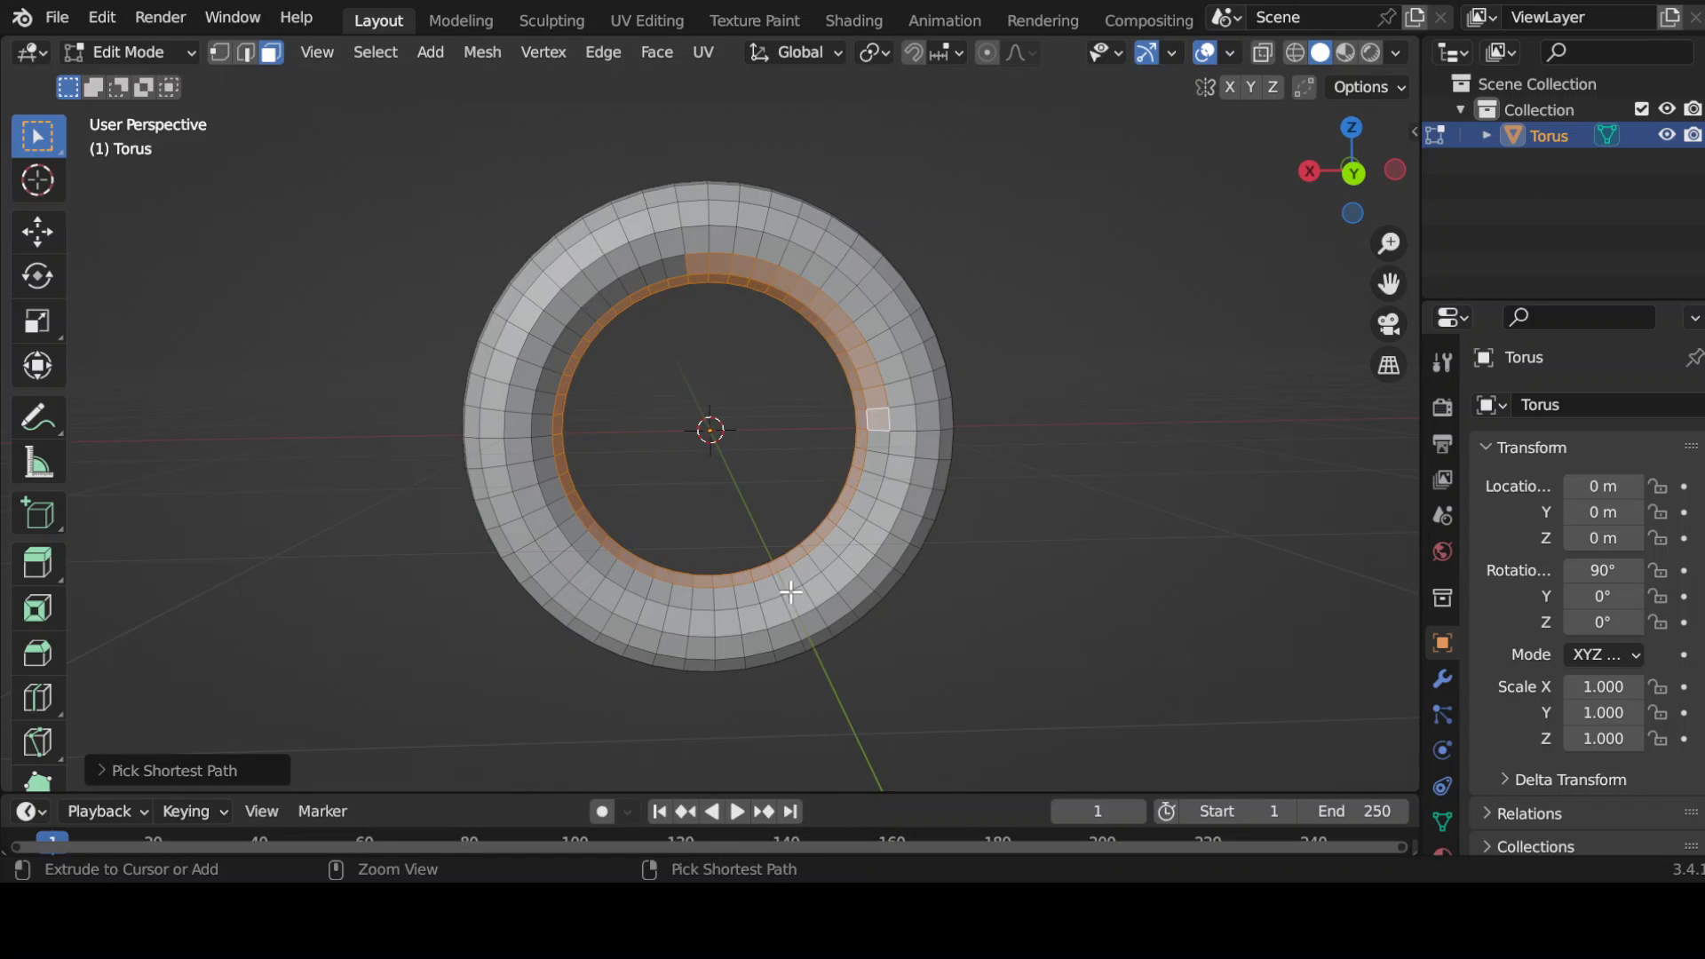
pyautogui.keyDown('ctrl'); pyautogui.rightClick(577, 331); pyautogui.keyUp('ctrl')
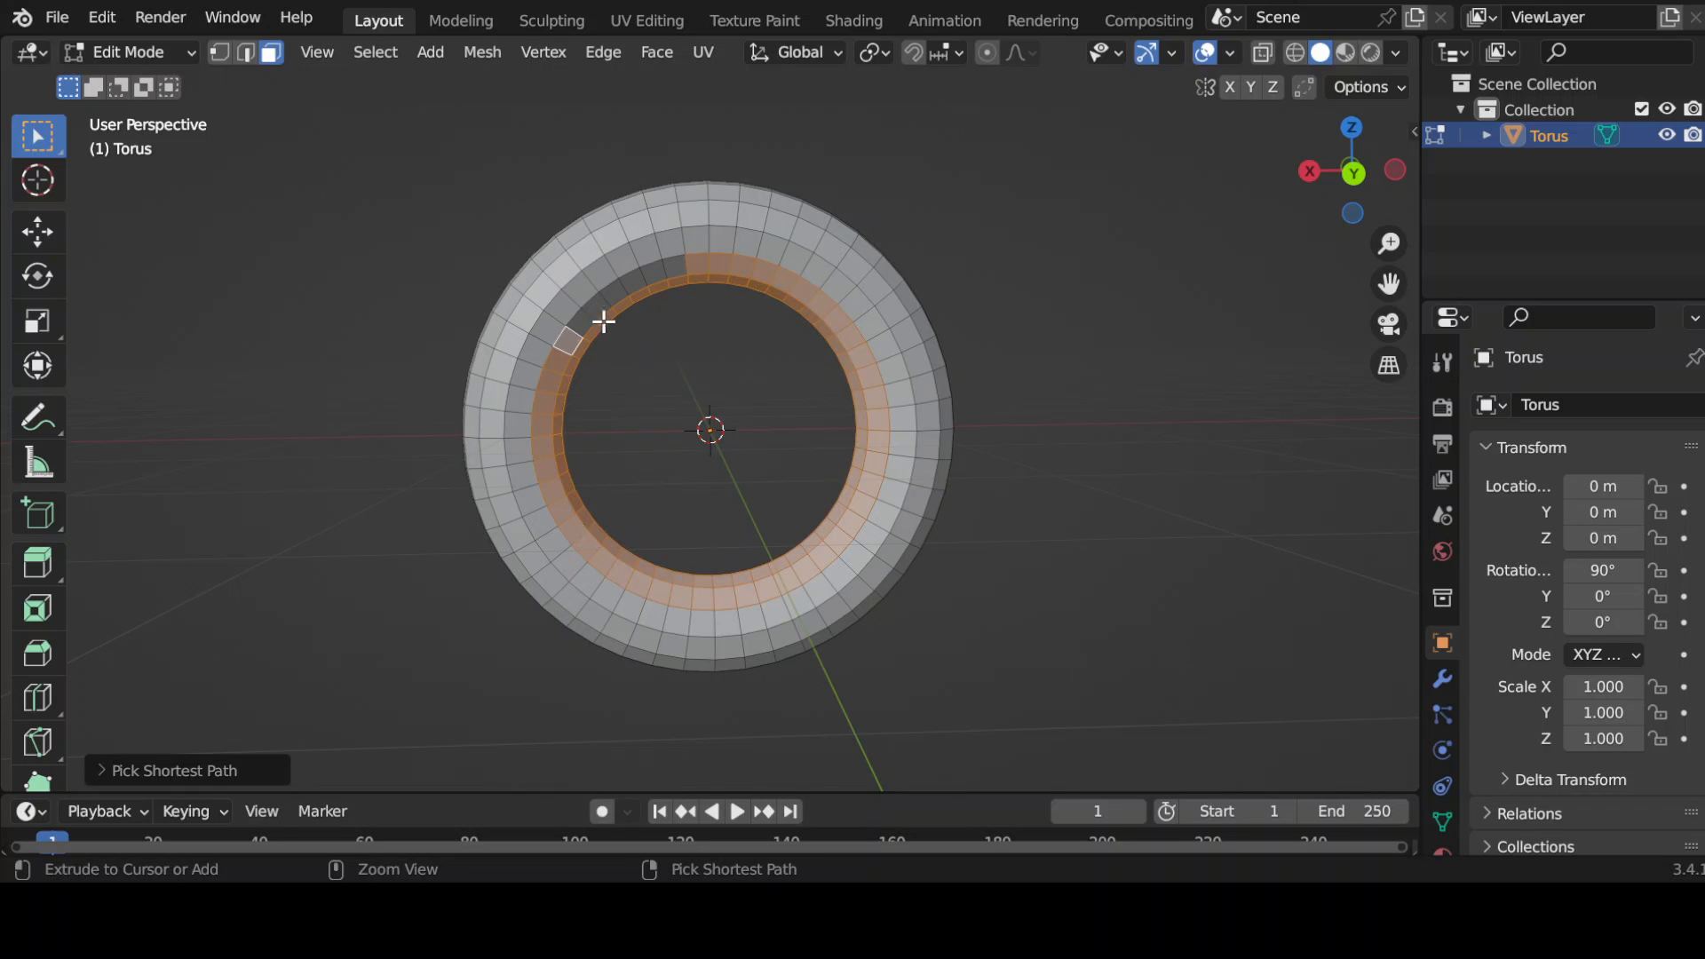
# - Scale the selected inner faces outward by about 1.3 to thin the band, and rescale them along Y
pyautogui.press('s')
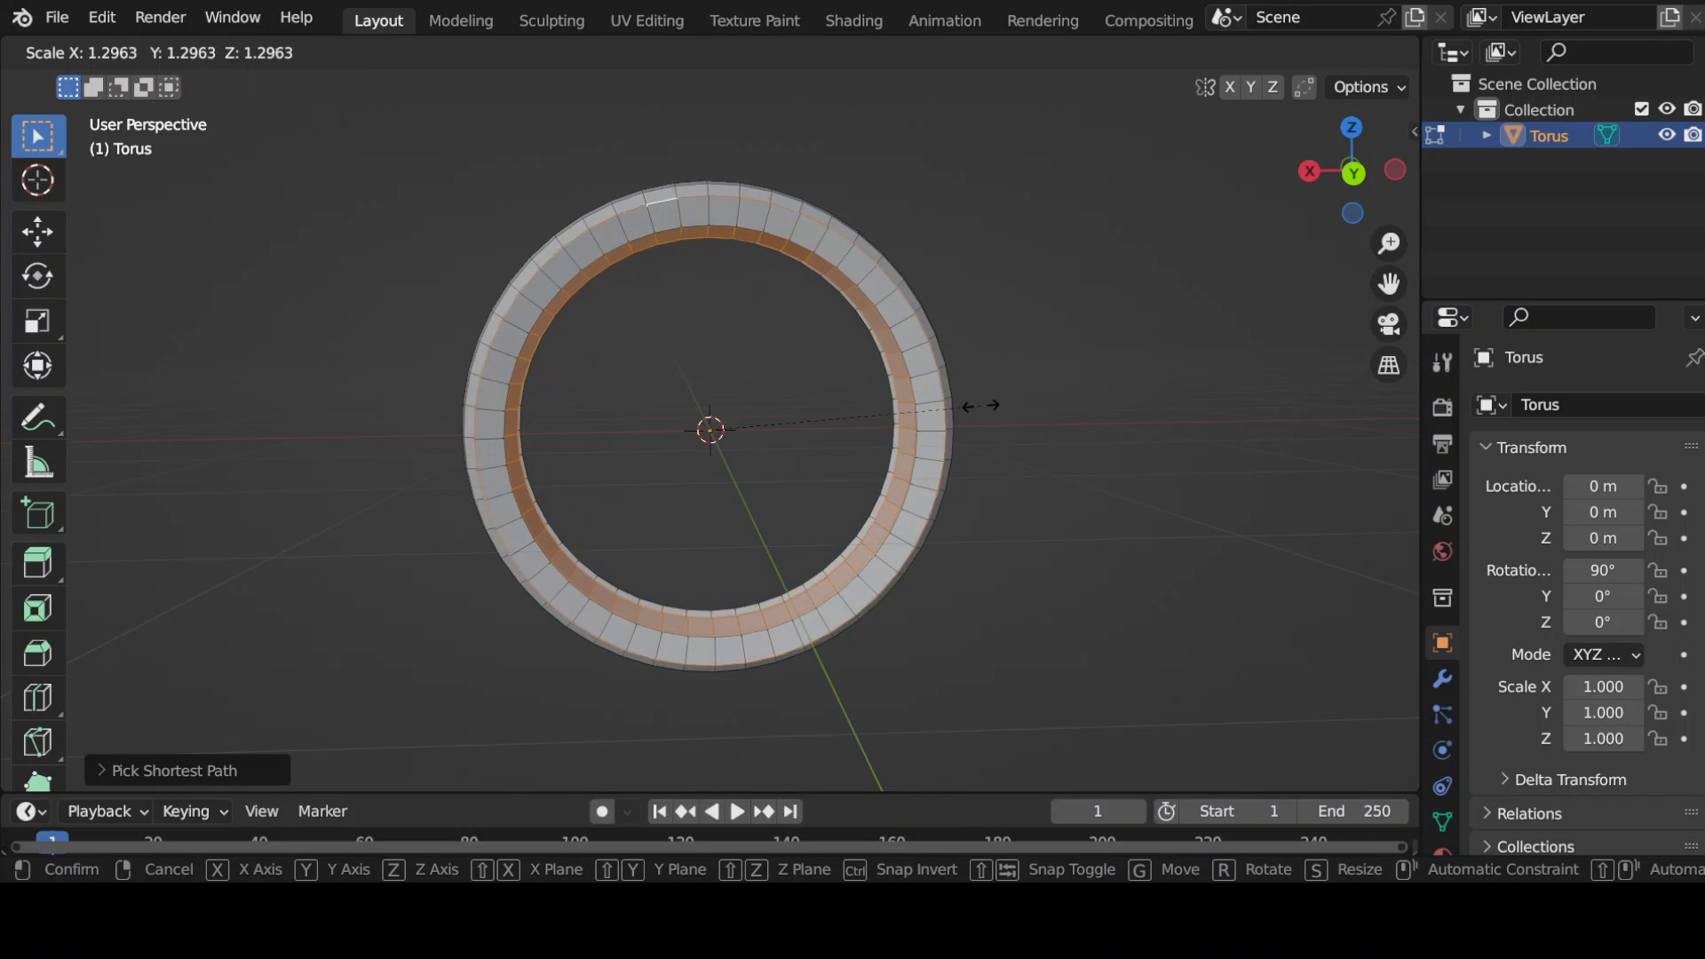
pyautogui.click(978, 406)
pyautogui.moveTo(978, 406); pyautogui.dragTo(1092, 494, button='middle')
pyautogui.press('s')
pyautogui.press('y')
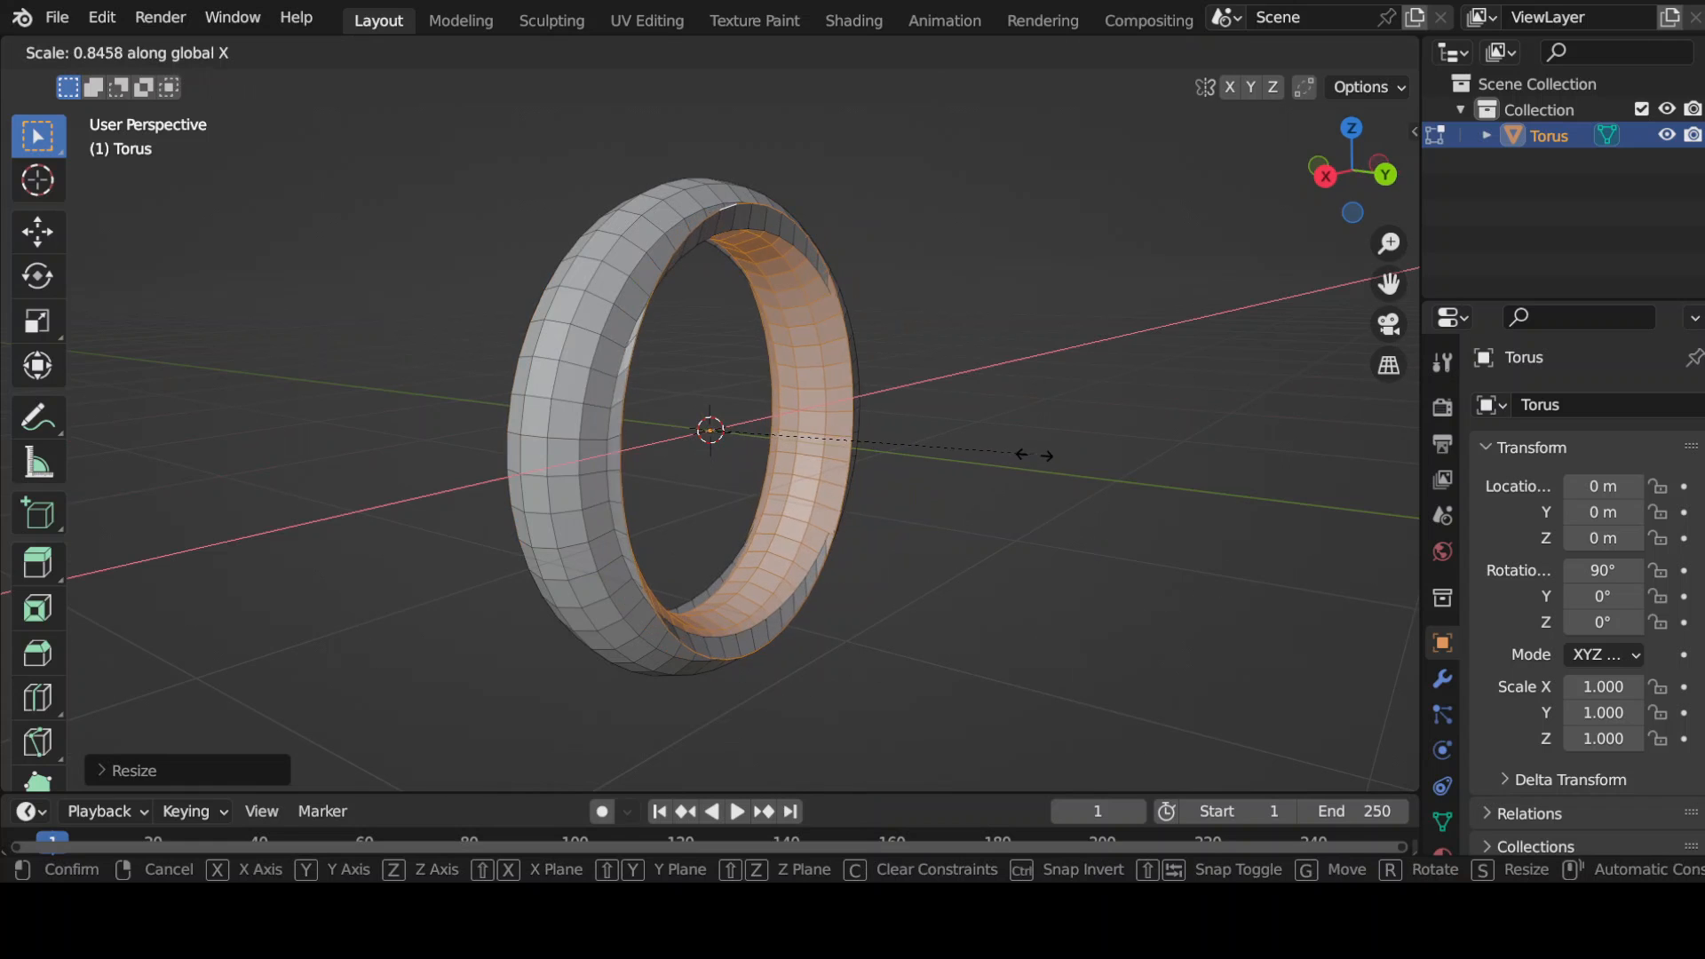
pyautogui.click(944, 417)
# - Clear the selection, switch to edge selection and select the edge loop along one inner side of the band
pyautogui.moveTo(989, 461); pyautogui.dragTo(763, 394, button='middle')
pyautogui.hotkey('alt', 'a')
pyautogui.press('2')
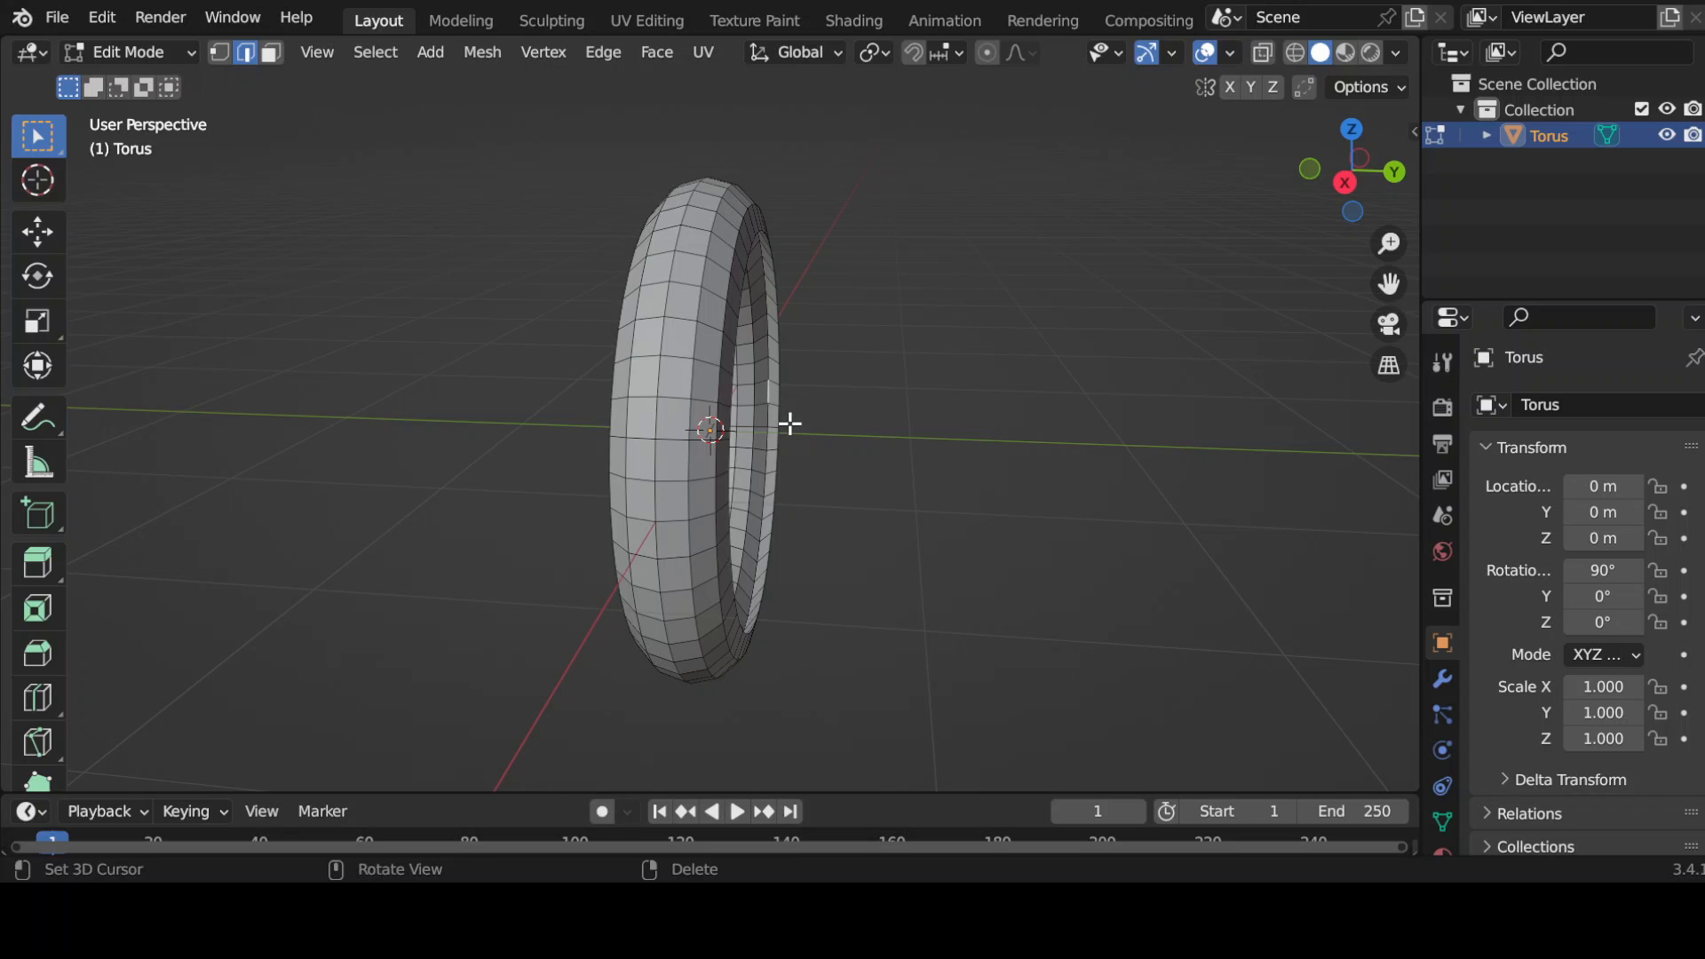
pyautogui.keyDown('ctrl'); pyautogui.click(761, 583); pyautogui.keyUp('ctrl')
pyautogui.moveTo(761, 583); pyautogui.dragTo(293, 584, button='middle')
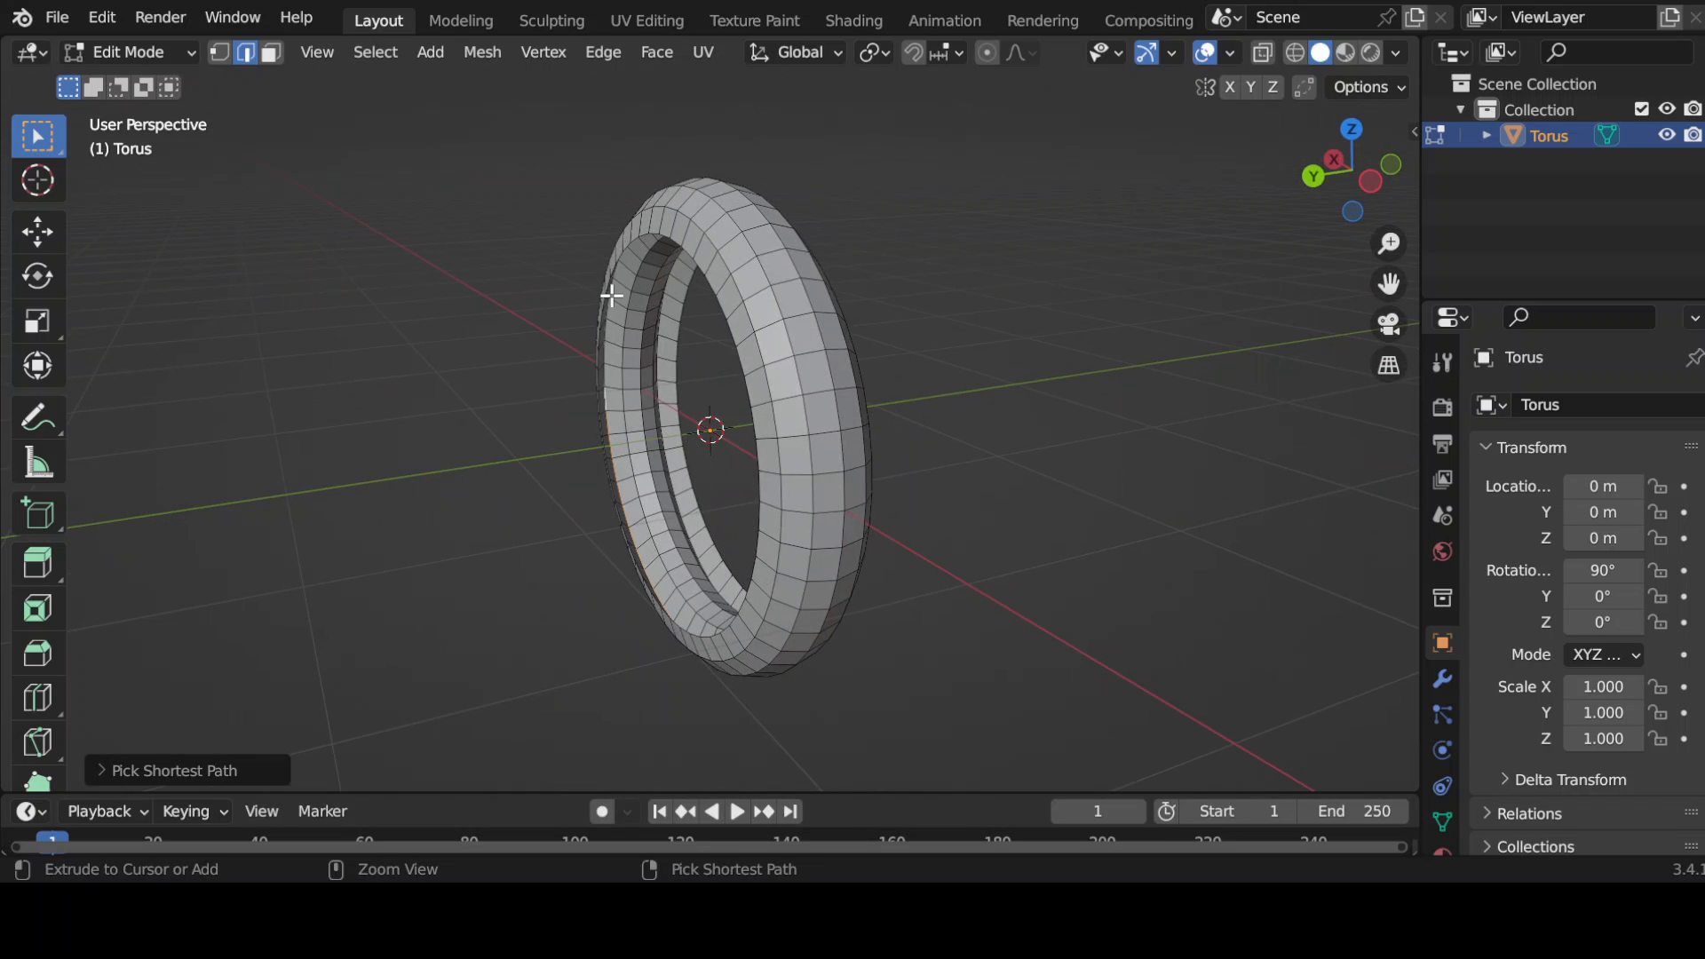
pyautogui.moveTo(643, 333); pyautogui.dragTo(703, 232, button='middle')
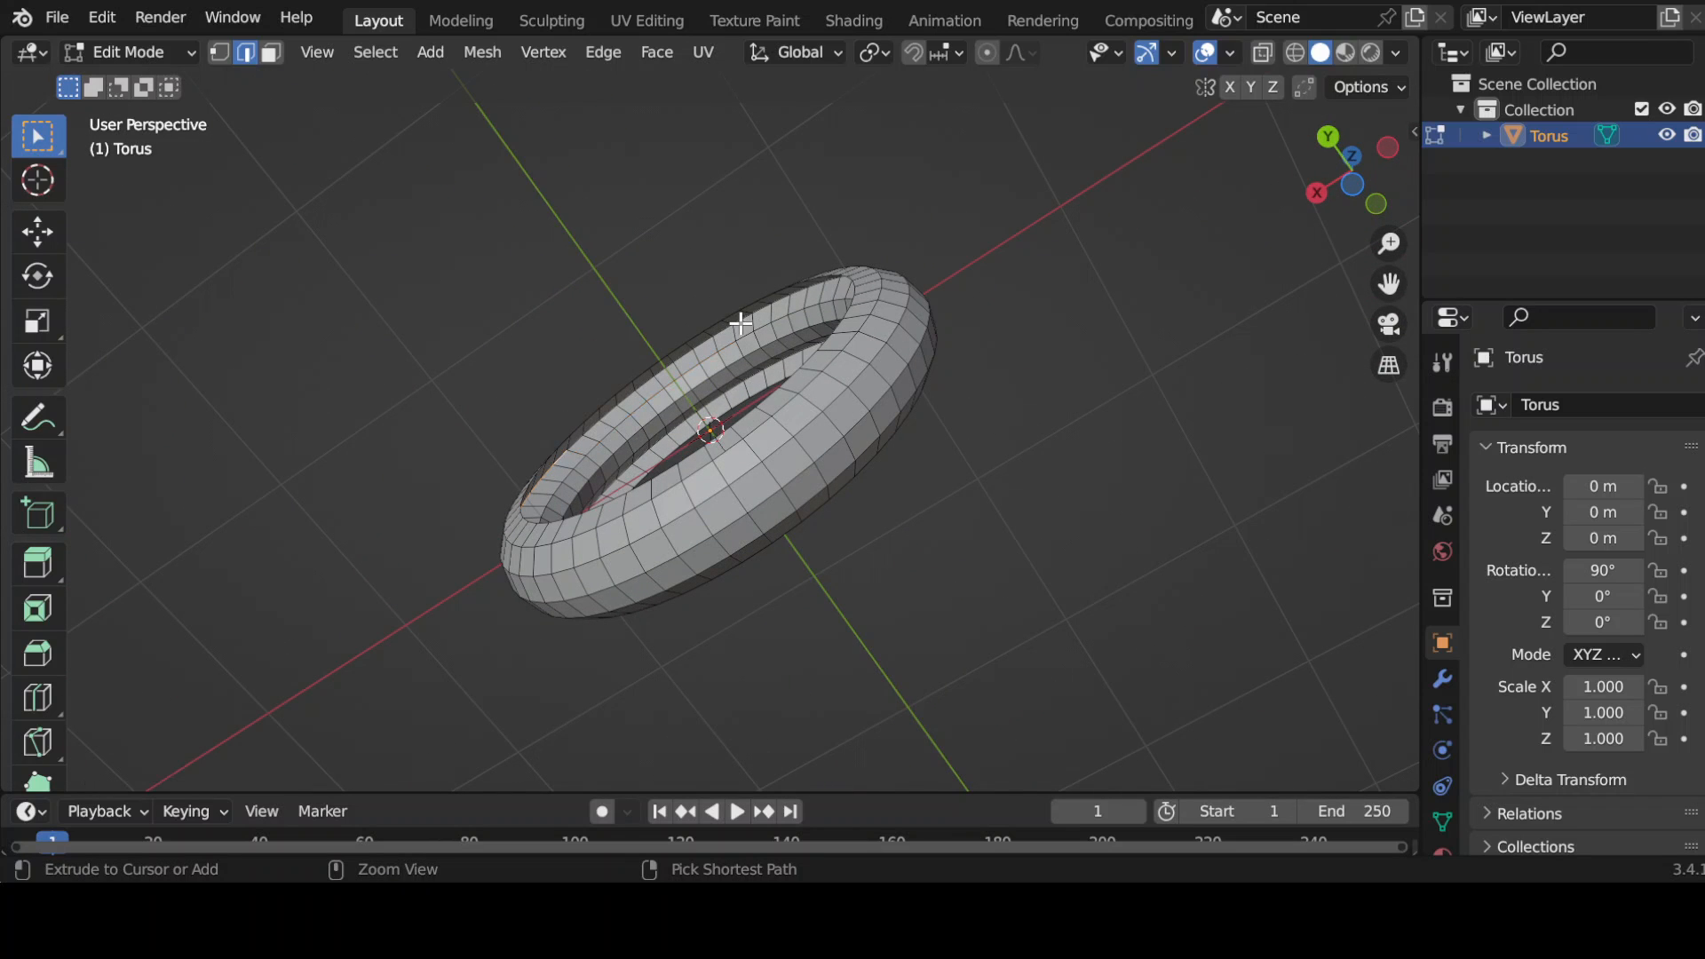
pyautogui.moveTo(781, 362); pyautogui.dragTo(1007, 496, button='middle')
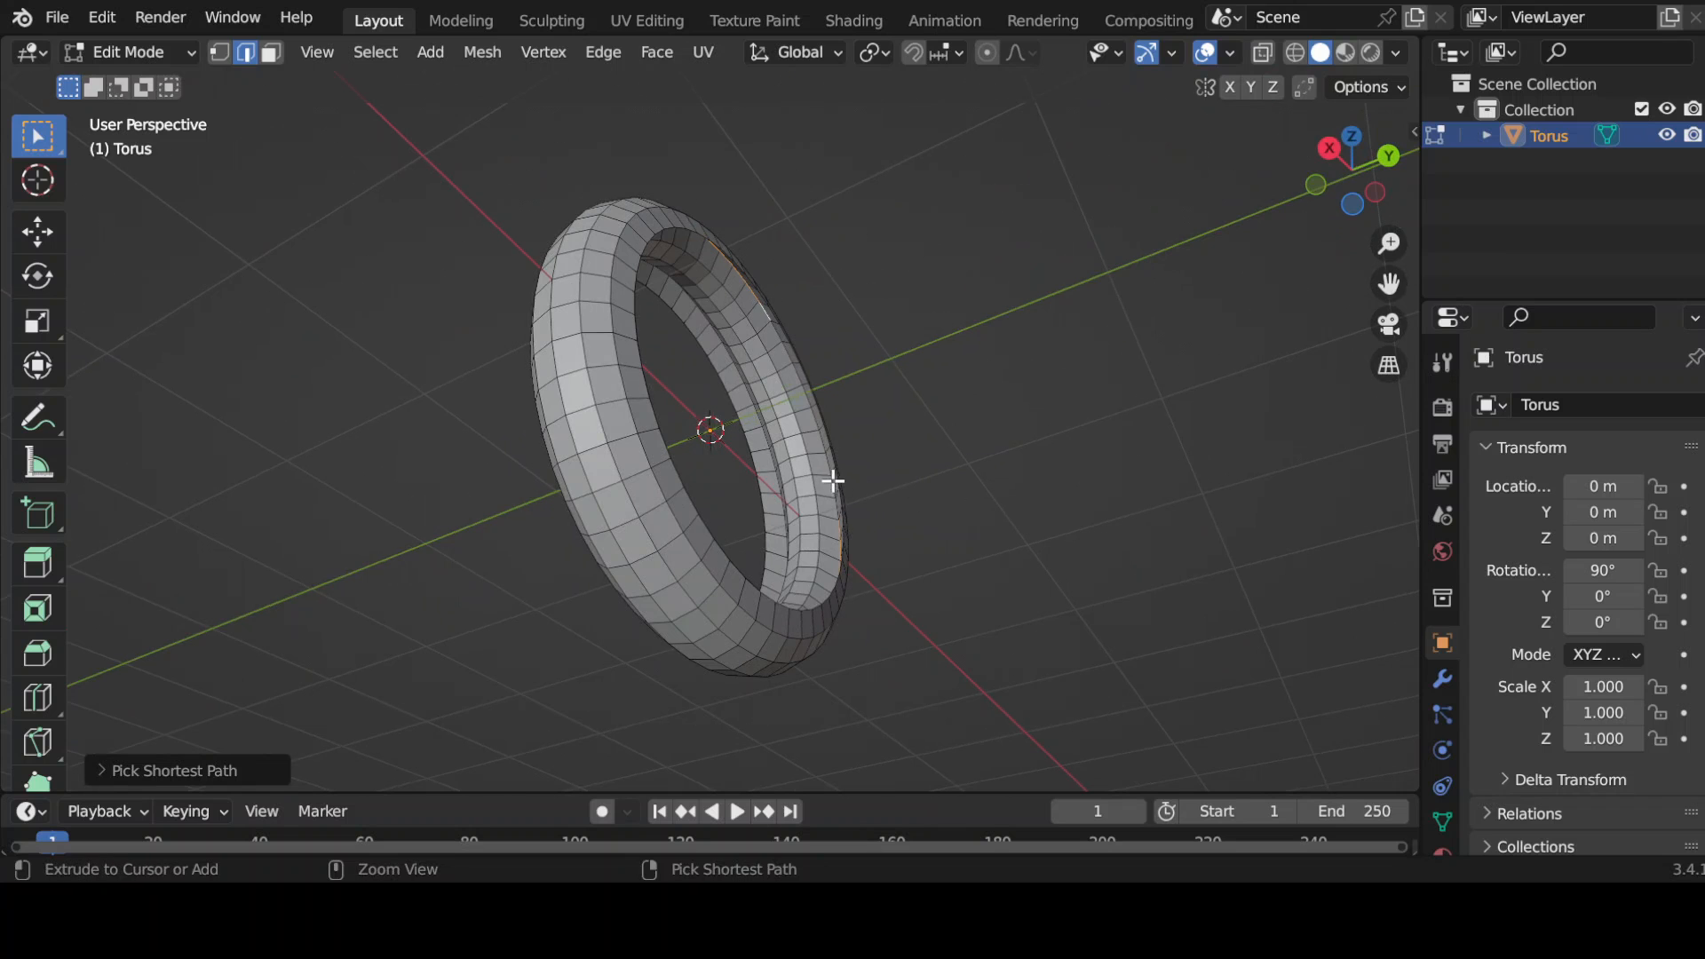
pyautogui.moveTo(849, 499); pyautogui.dragTo(849, 543, button='middle')
pyautogui.moveTo(820, 488); pyautogui.dragTo(950, 612, button='middle')
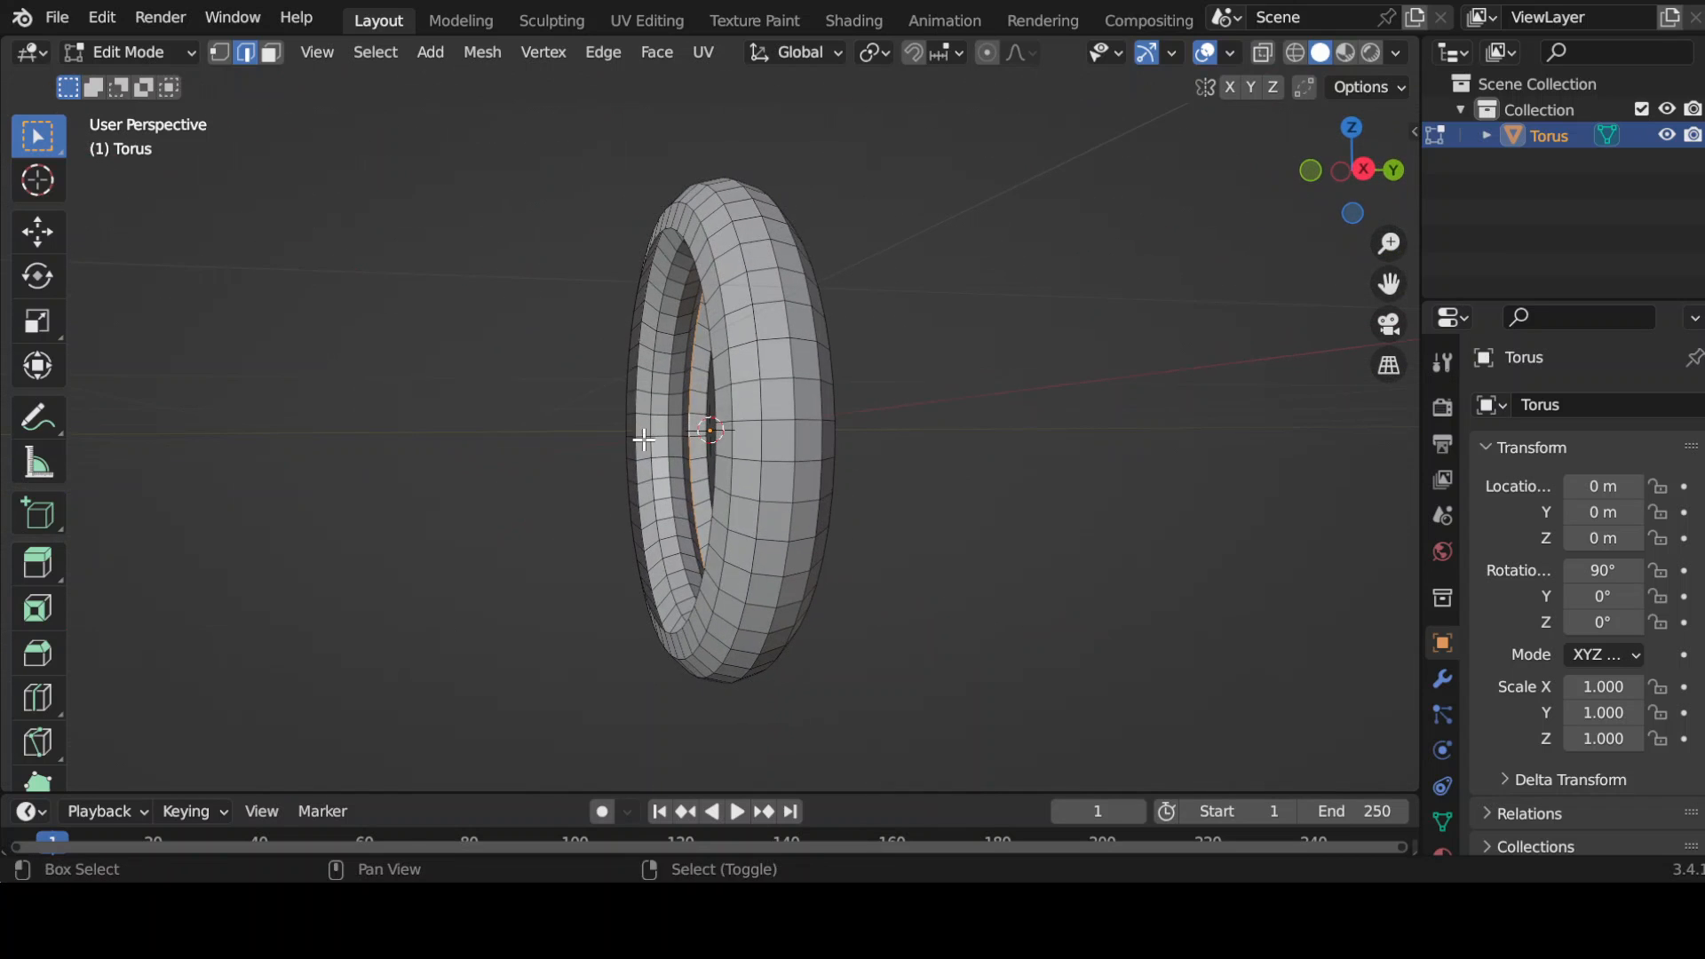
# - Add the edge loop on the band's opposite inner side and scale both loops inward to about 0.92
pyautogui.keyDown('ctrl'); pyautogui.click(649, 284); pyautogui.keyUp('ctrl')
pyautogui.moveTo(665, 304); pyautogui.dragTo(1171, 237, button='middle')
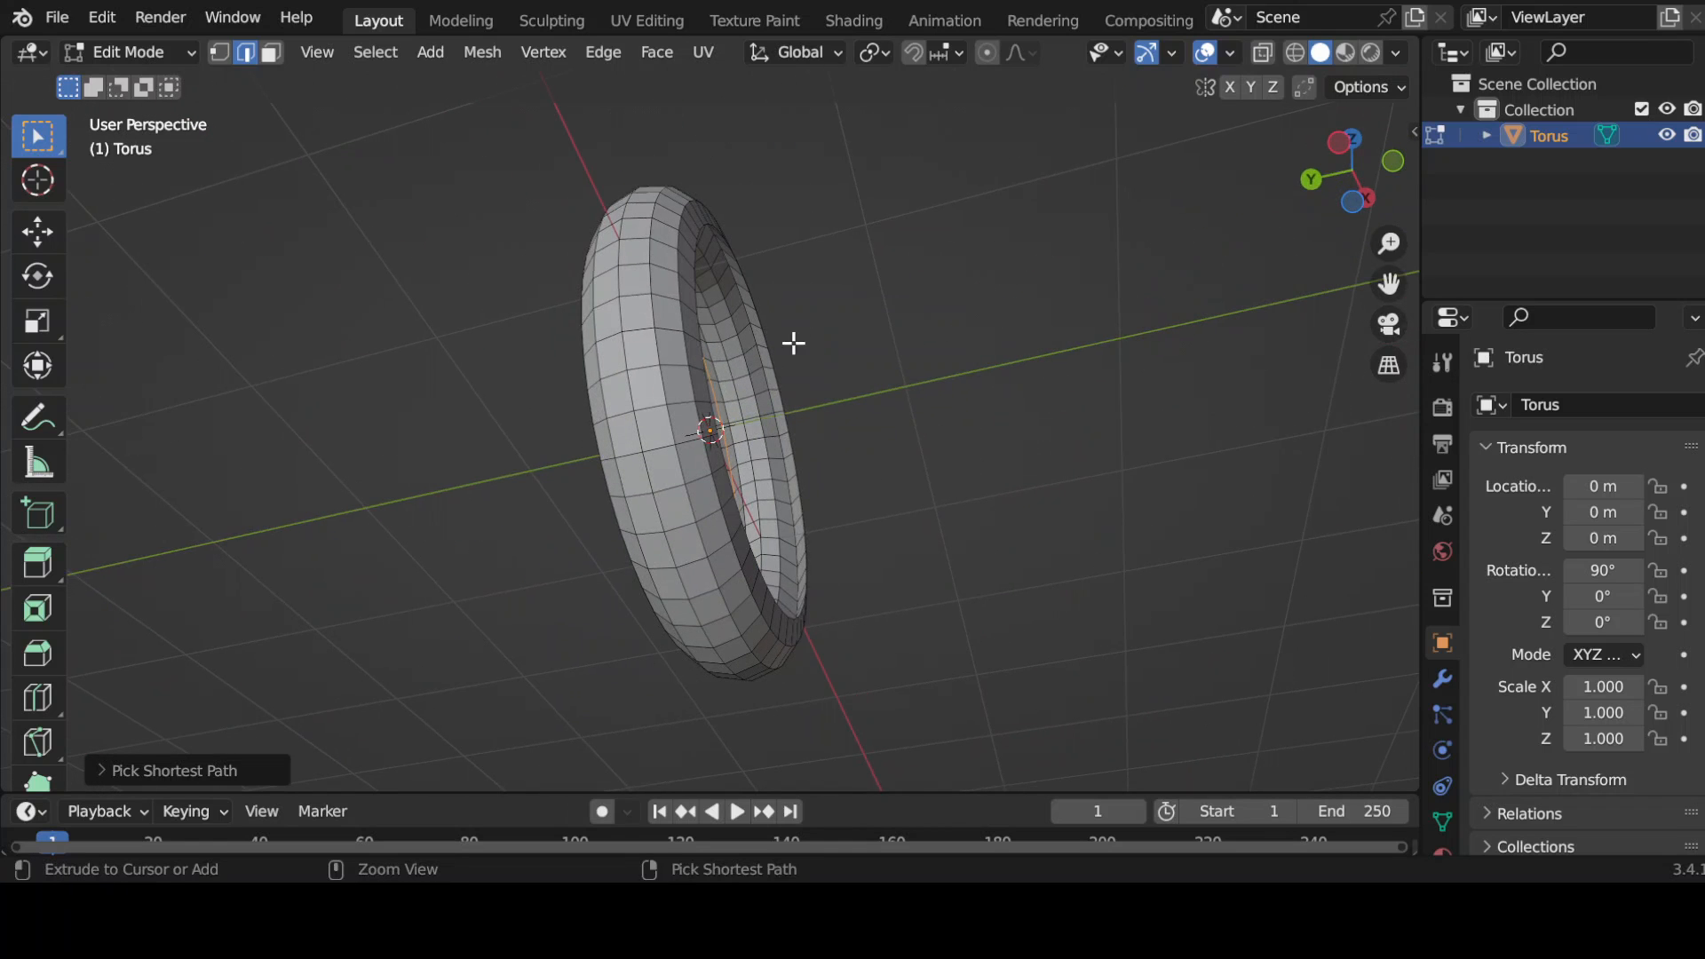
pyautogui.moveTo(765, 377); pyautogui.dragTo(472, 107, button='middle')
pyautogui.moveTo(563, 426); pyautogui.dragTo(425, 272, button='middle')
pyautogui.hotkey('ctrl', 'z')
pyautogui.keyDown('ctrl'); pyautogui.click(579, 446); pyautogui.keyUp('ctrl')
pyautogui.moveTo(627, 377); pyautogui.dragTo(1122, 396, button='middle')
pyautogui.press('s')
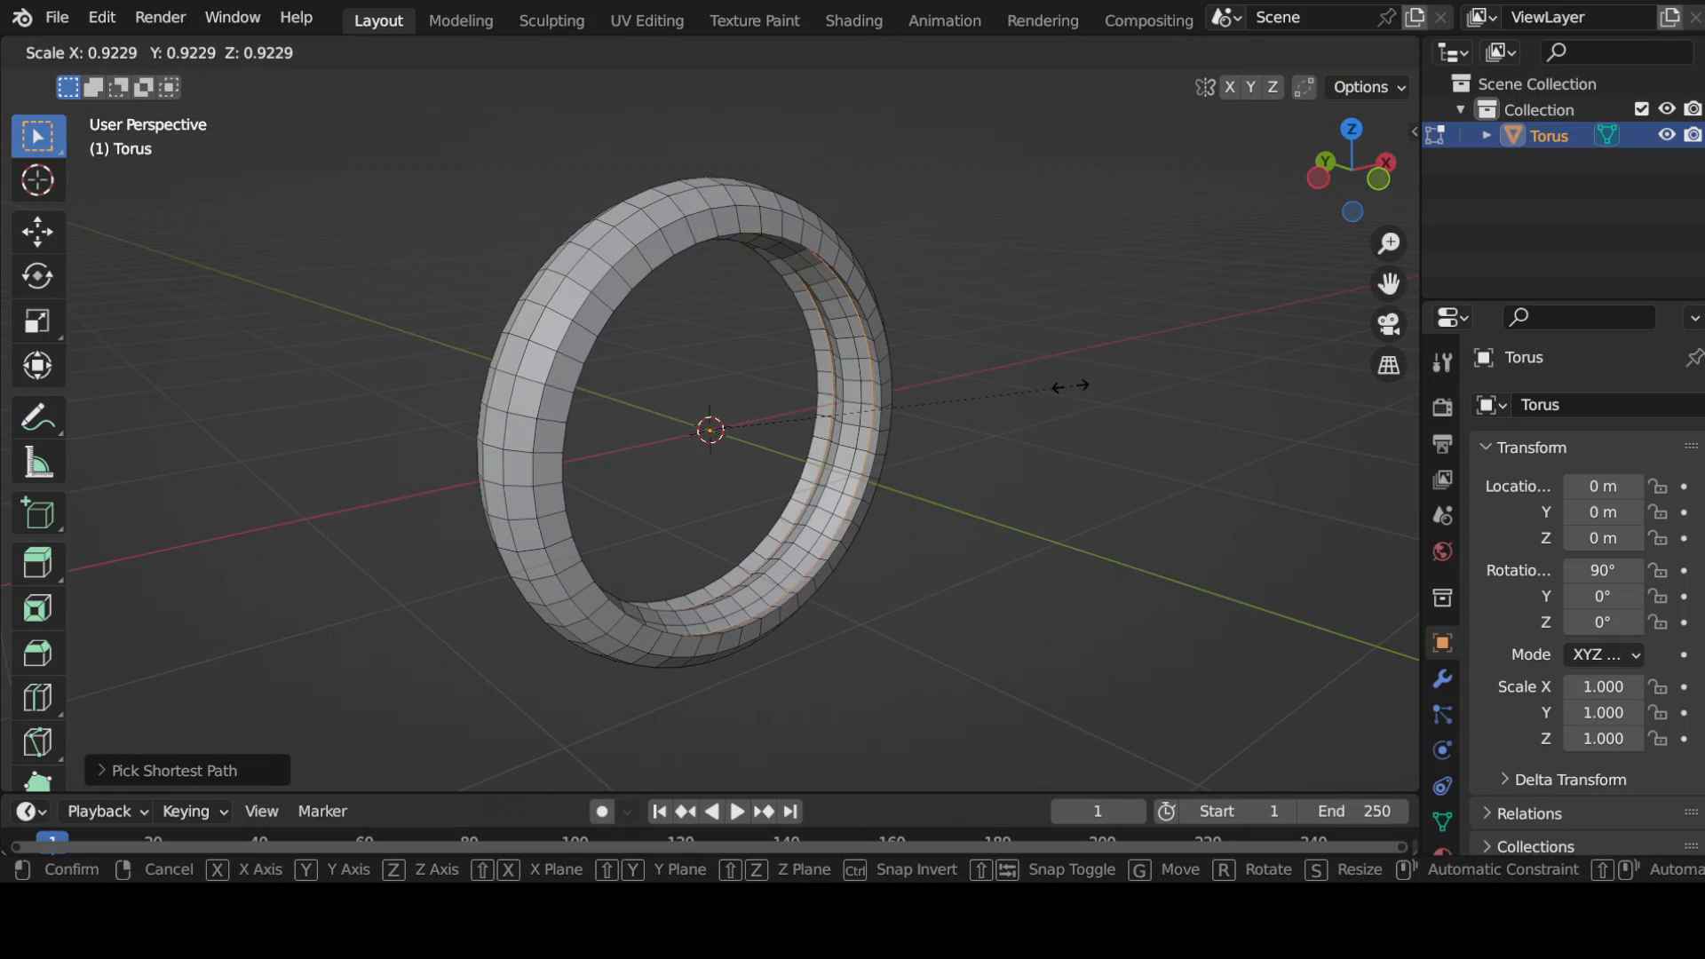
pyautogui.click(1065, 385)
pyautogui.click(938, 389)
# - Select the edge loop around the middle of the band's inner surface and scale it to even out the profile
pyautogui.moveTo(832, 398); pyautogui.dragTo(661, 264, button='middle')
pyautogui.keyDown('ctrl'); pyautogui.click(641, 321); pyautogui.keyUp('ctrl')
pyautogui.moveTo(578, 355); pyautogui.dragTo(477, 526, button='middle')
pyautogui.moveTo(600, 551); pyautogui.dragTo(905, 423, button='middle')
pyautogui.press('s')
pyautogui.click(917, 422)
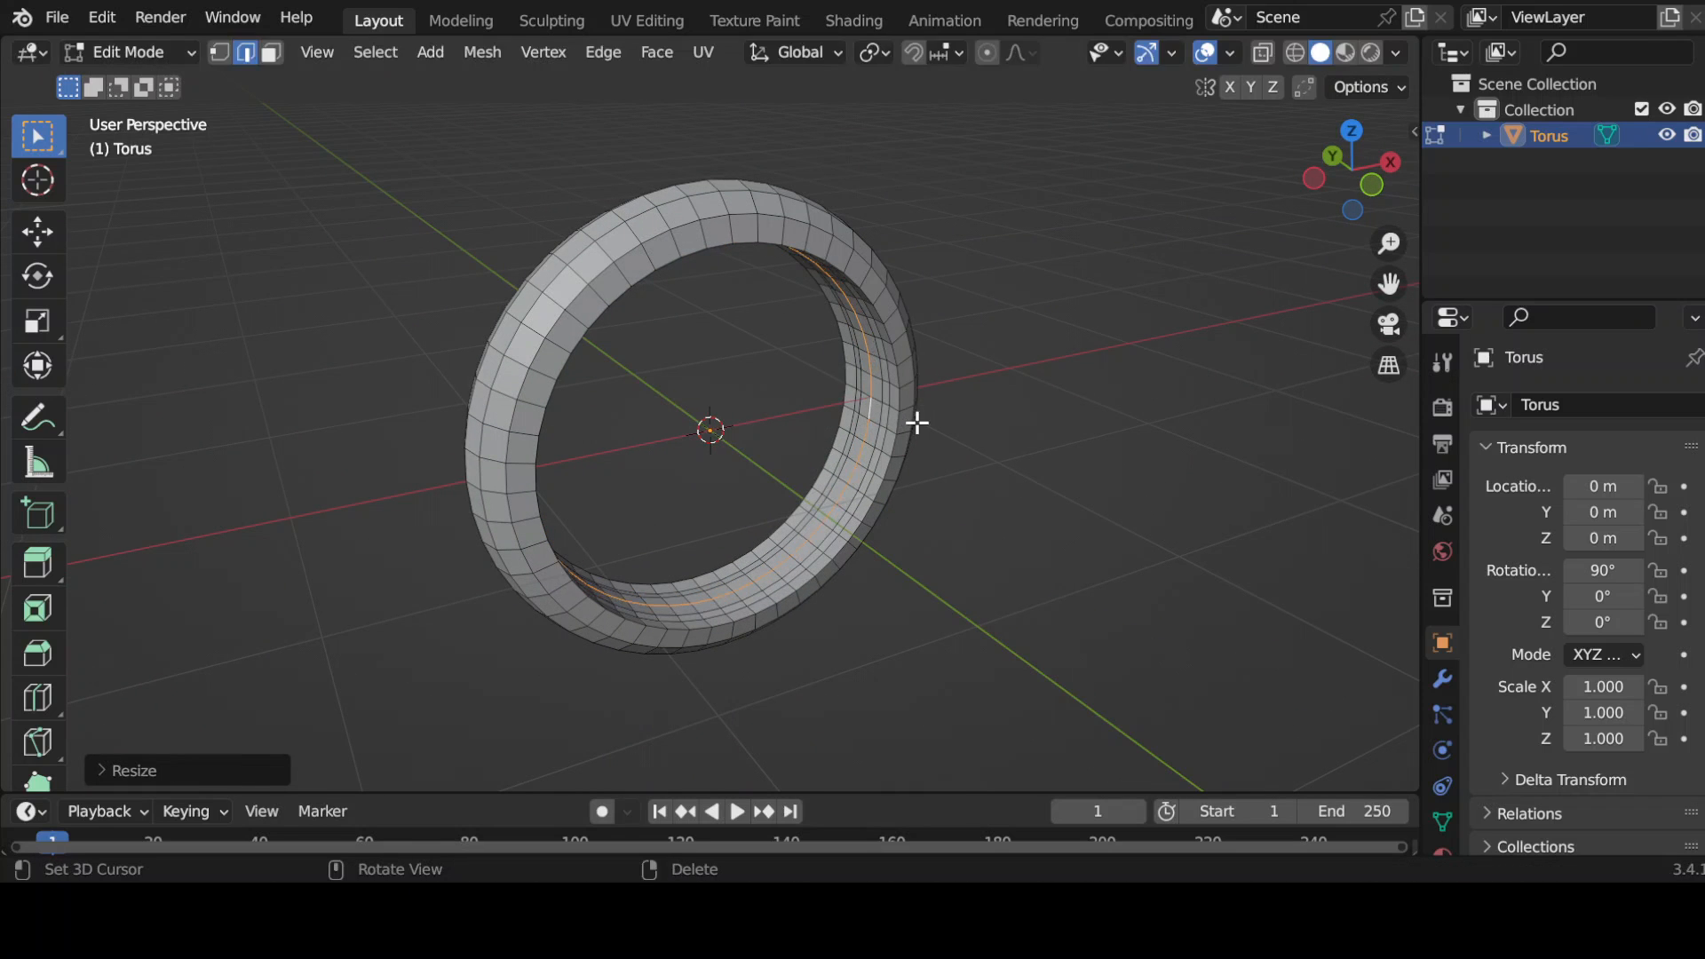
# - From the top view, select the block of faces at the centre of the ring's upper section in face selection mode
pyautogui.press('Tab')
pyautogui.click(1351, 131)
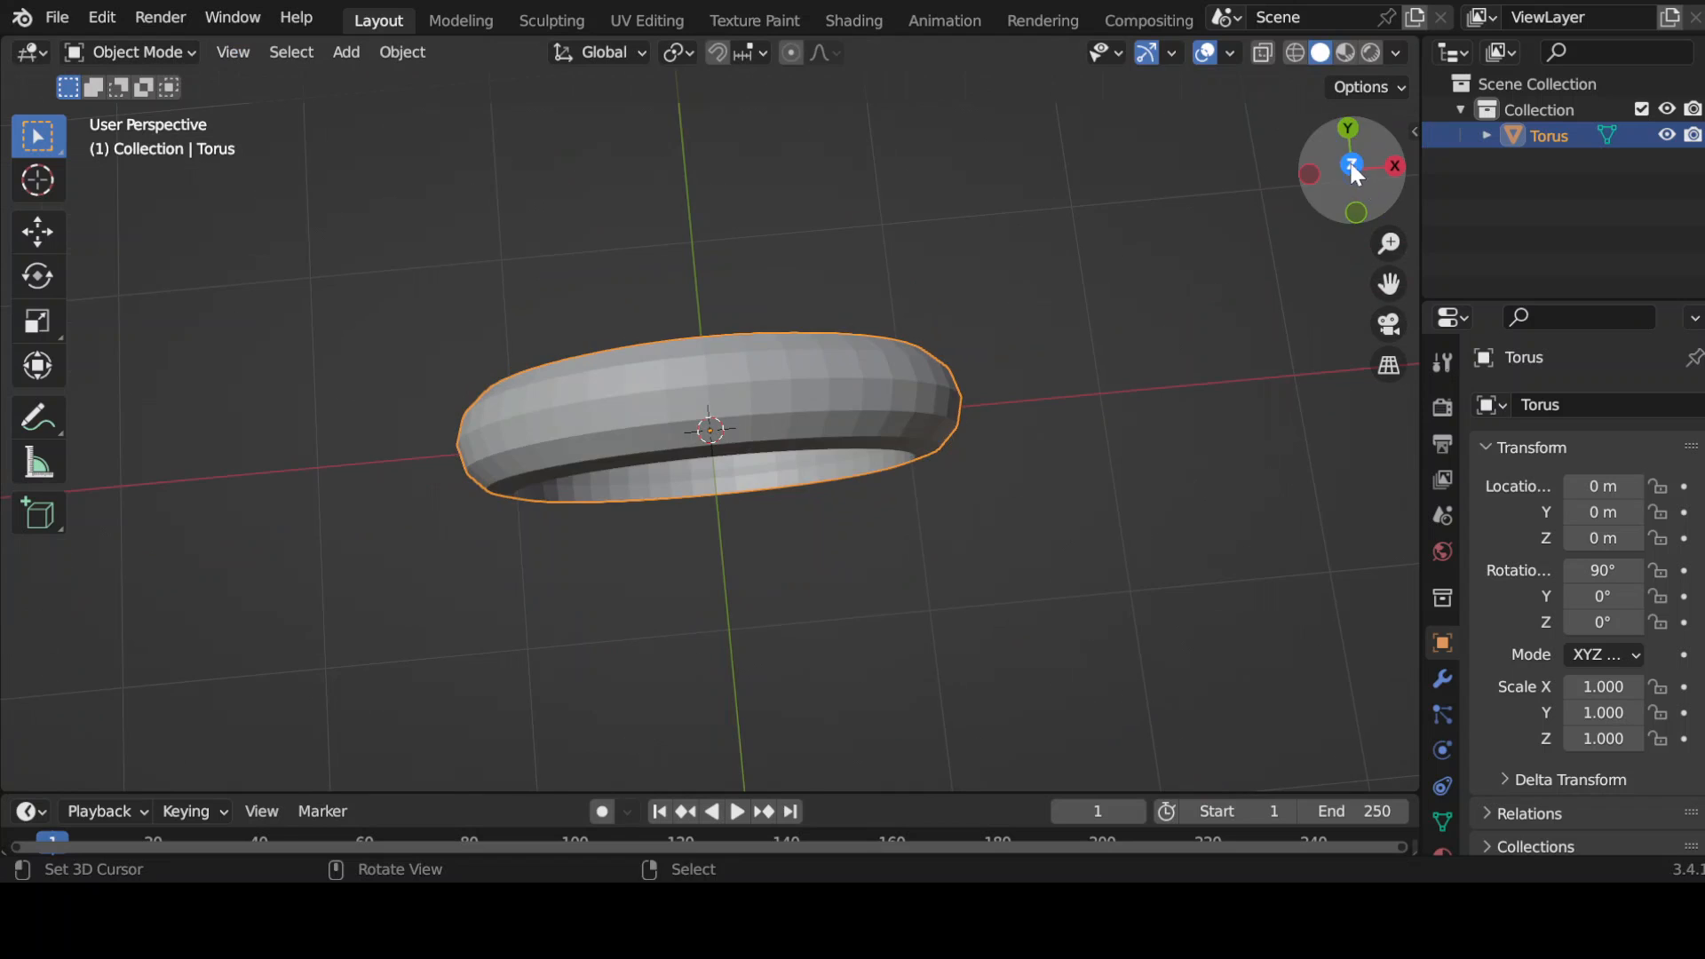
pyautogui.press('Tab')
pyautogui.moveTo(658, 354); pyautogui.dragTo(813, 493)
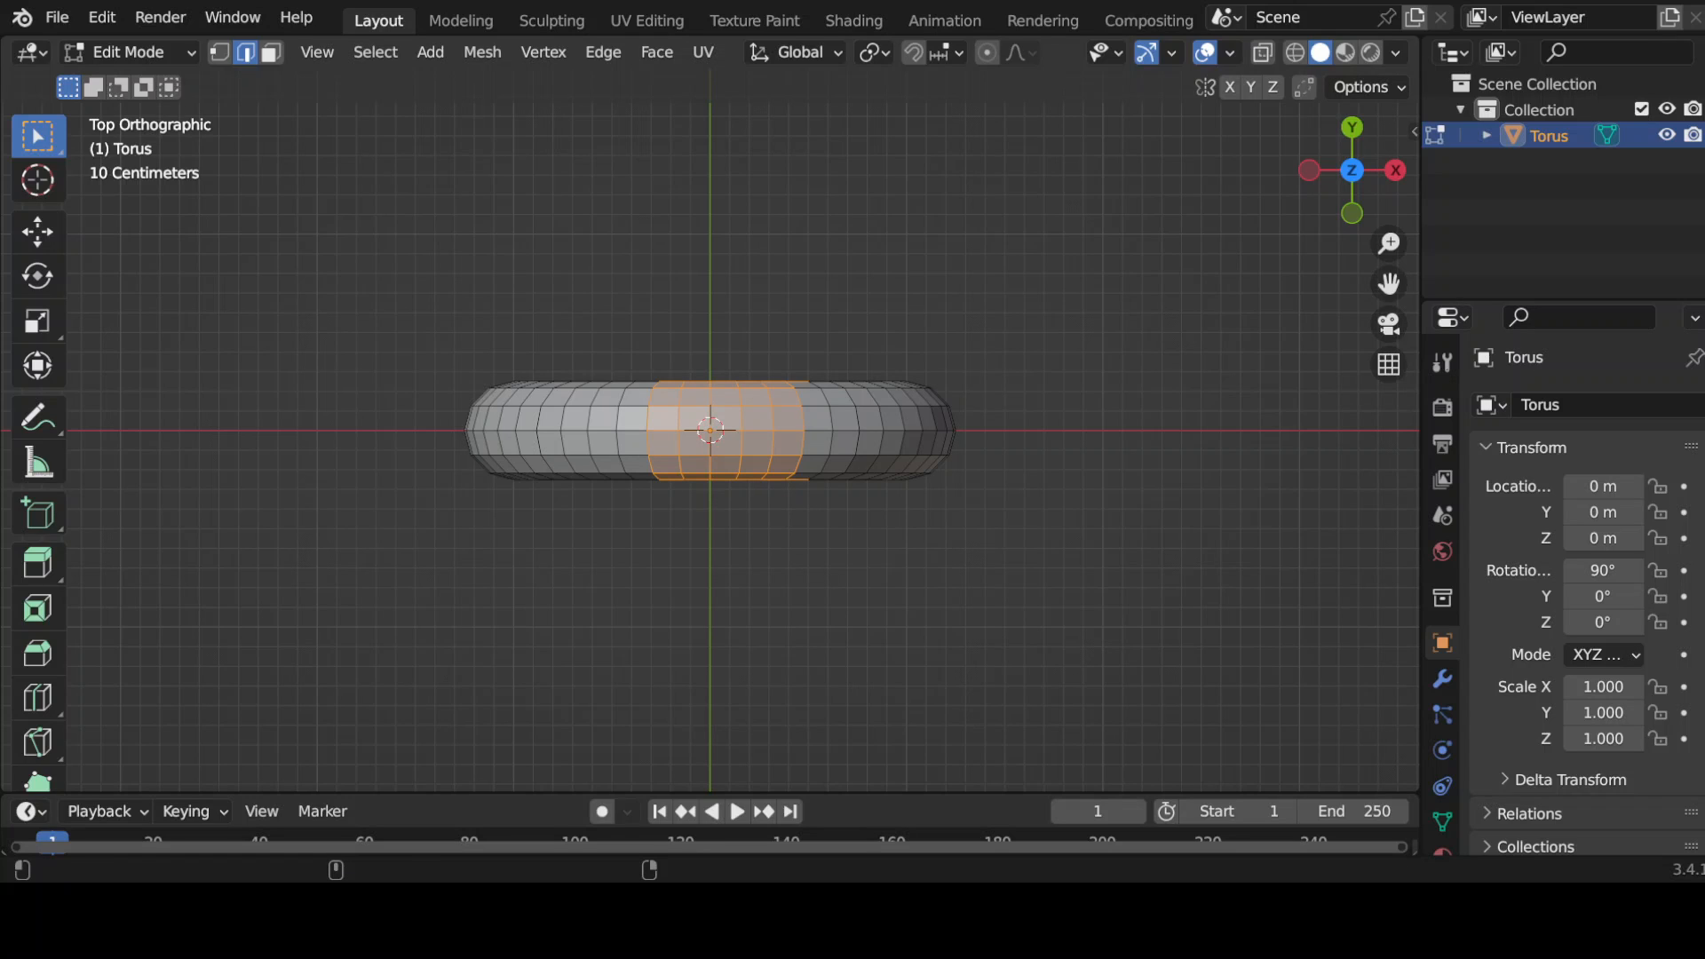
pyautogui.click(269, 53)
pyautogui.moveTo(640, 358); pyautogui.dragTo(792, 506)
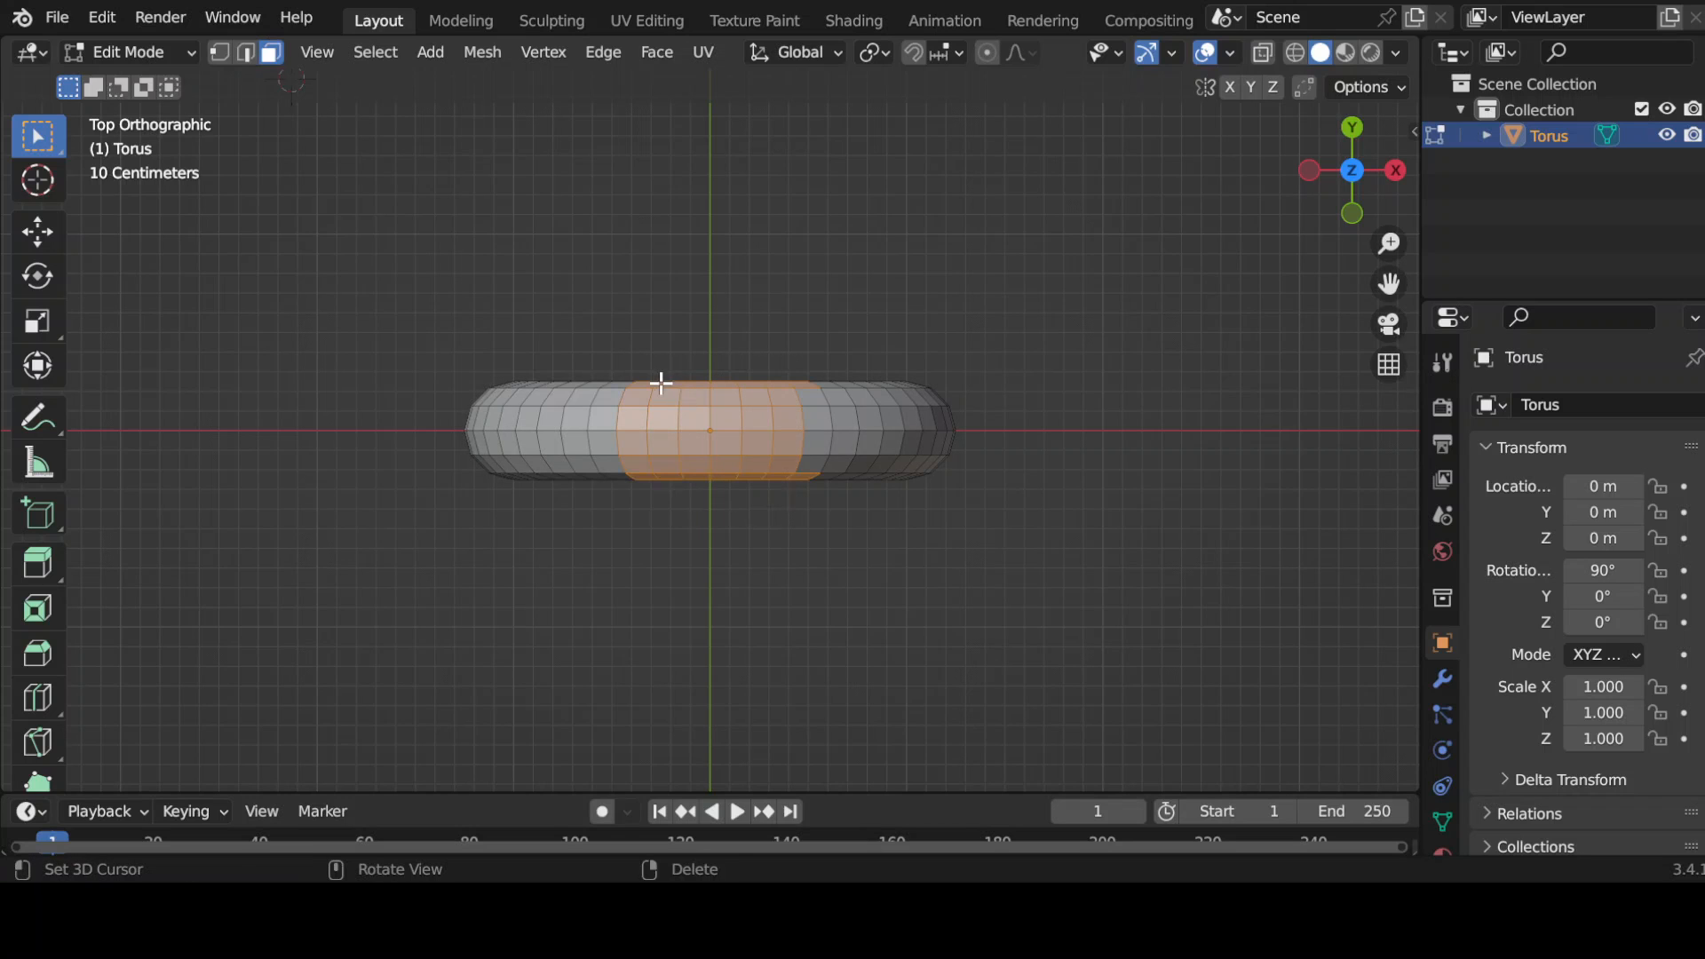
pyautogui.moveTo(643, 369); pyautogui.dragTo(771, 522)
# - Scale the selected upper faces along the Y axis to widen the ring's gem seat
pyautogui.press('KP_5')
pyautogui.moveTo(788, 529); pyautogui.dragTo(799, 399, button='middle')
pyautogui.press('s')
pyautogui.press('x')
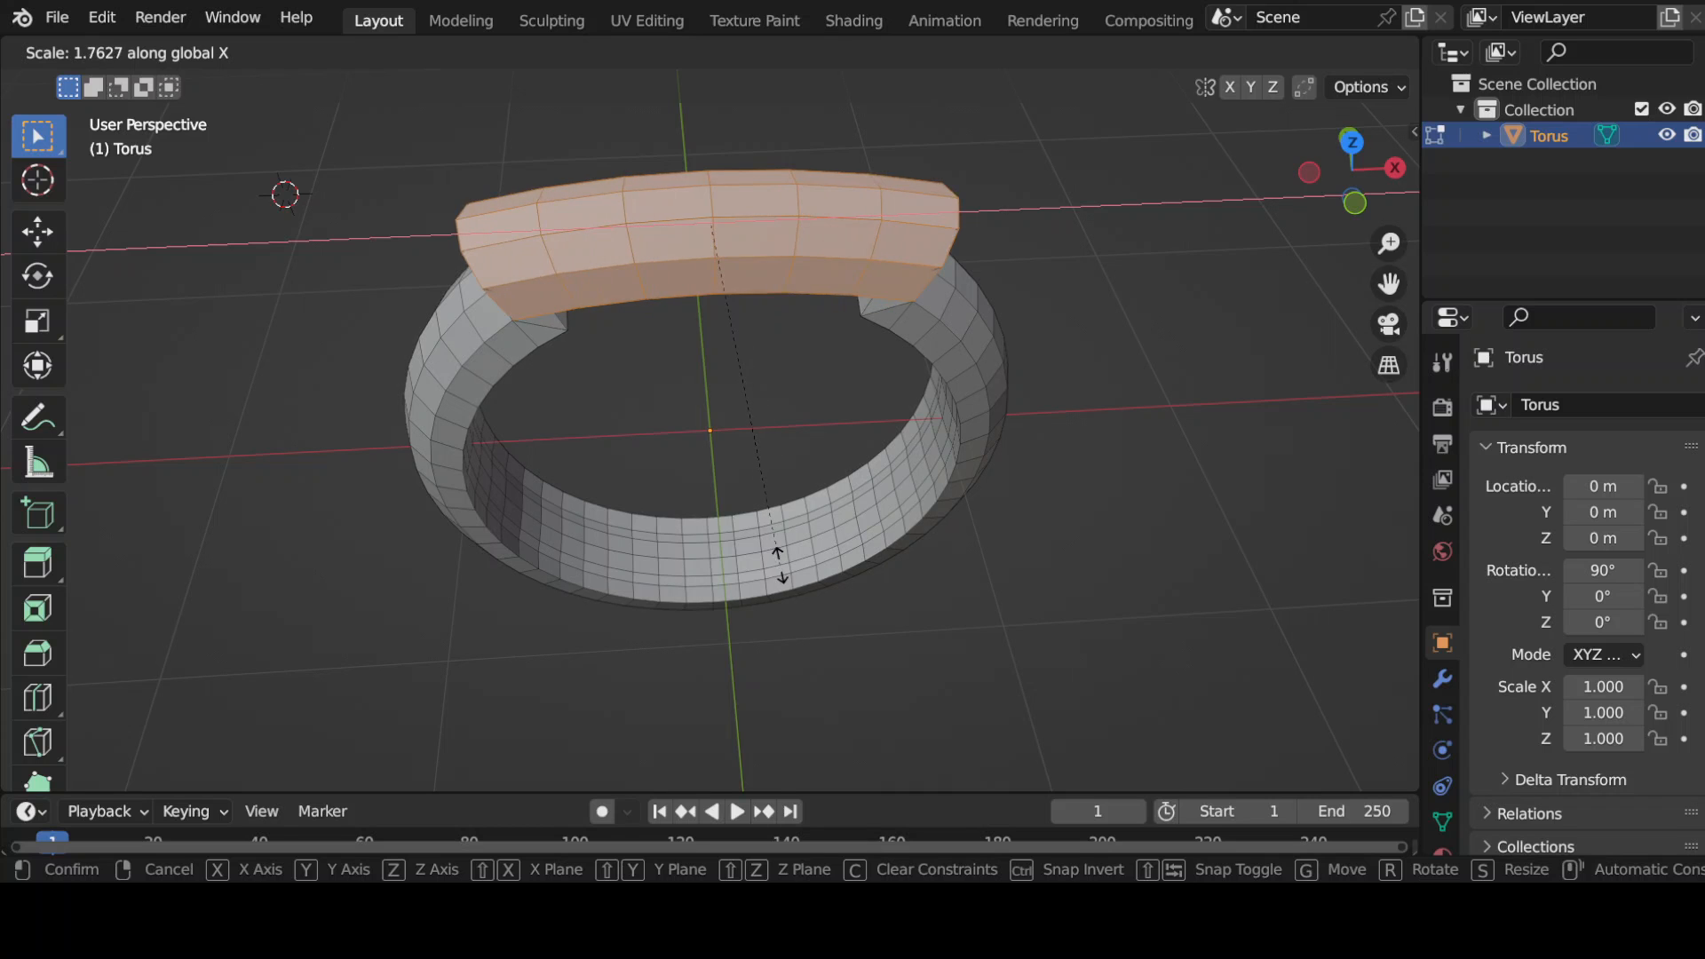
pyautogui.press('y')
pyautogui.click(845, 534)
# - Move the widened faces along Z to shape the gem seat, and return to Object Mode in top view
pyautogui.moveTo(845, 534); pyautogui.dragTo(1239, 289, button='middle')
pyautogui.press('g')
pyautogui.press('z')
pyautogui.click(923, 394)
pyautogui.click(1352, 156)
pyautogui.press('Tab')
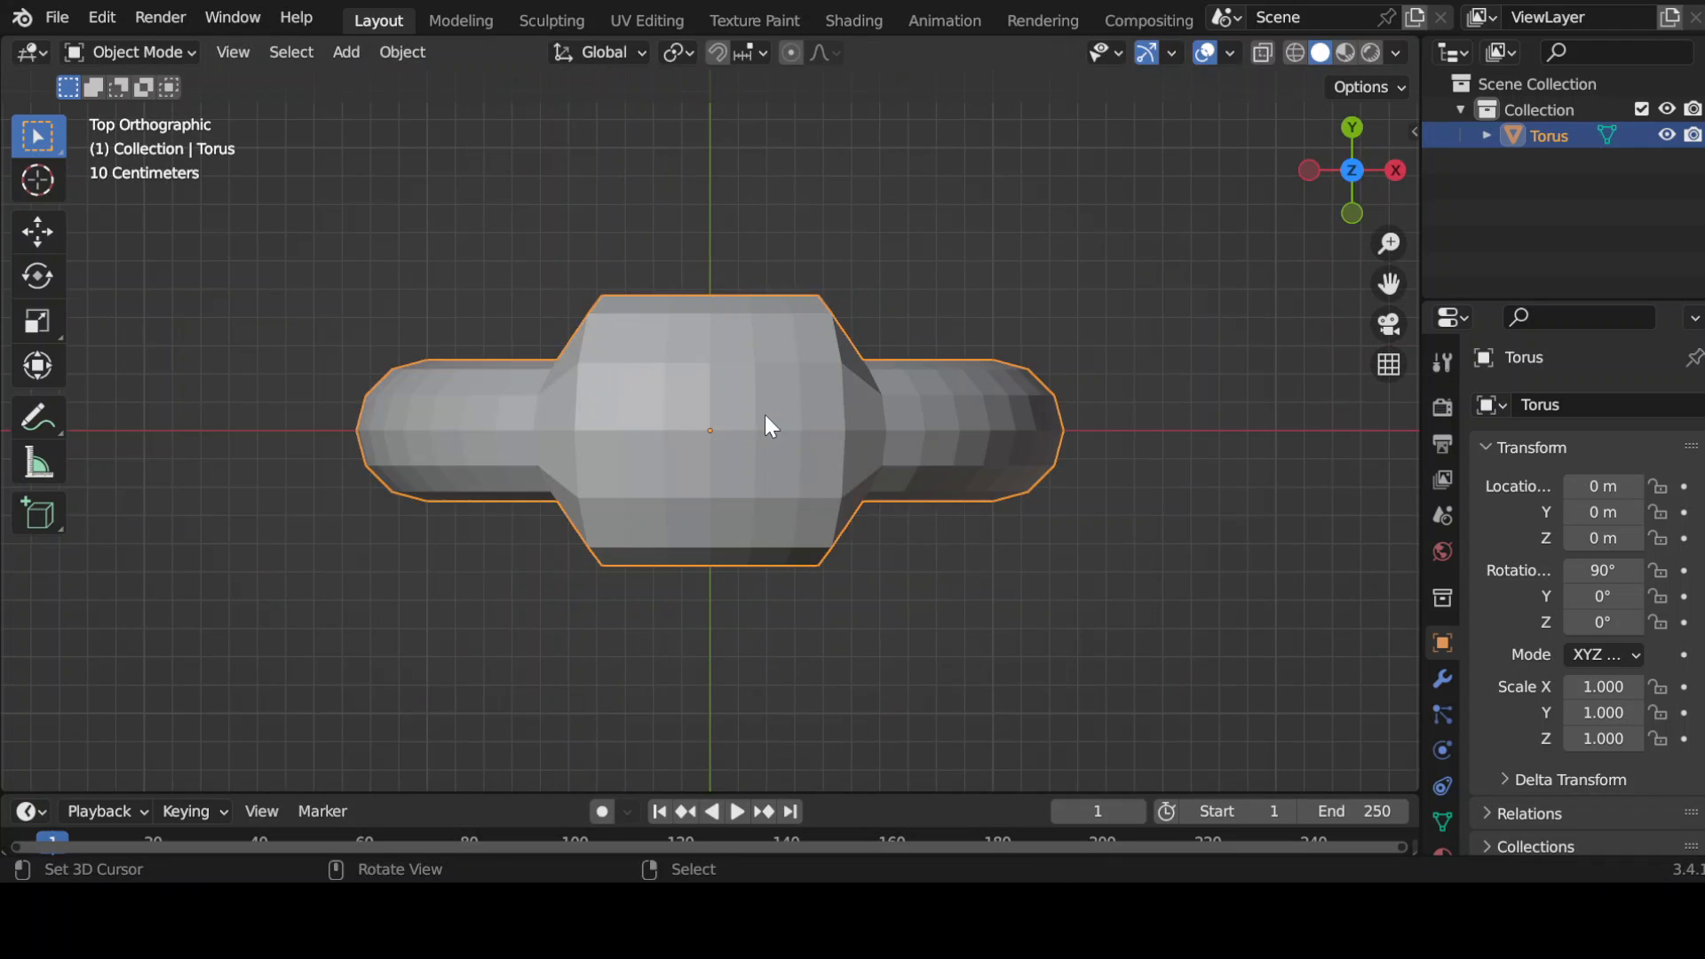
# - Add a Gem mesh over the ring's seat and lower it along Z to about 0.97 m
pyautogui.click(346, 51)
pyautogui.moveTo(382, 80)
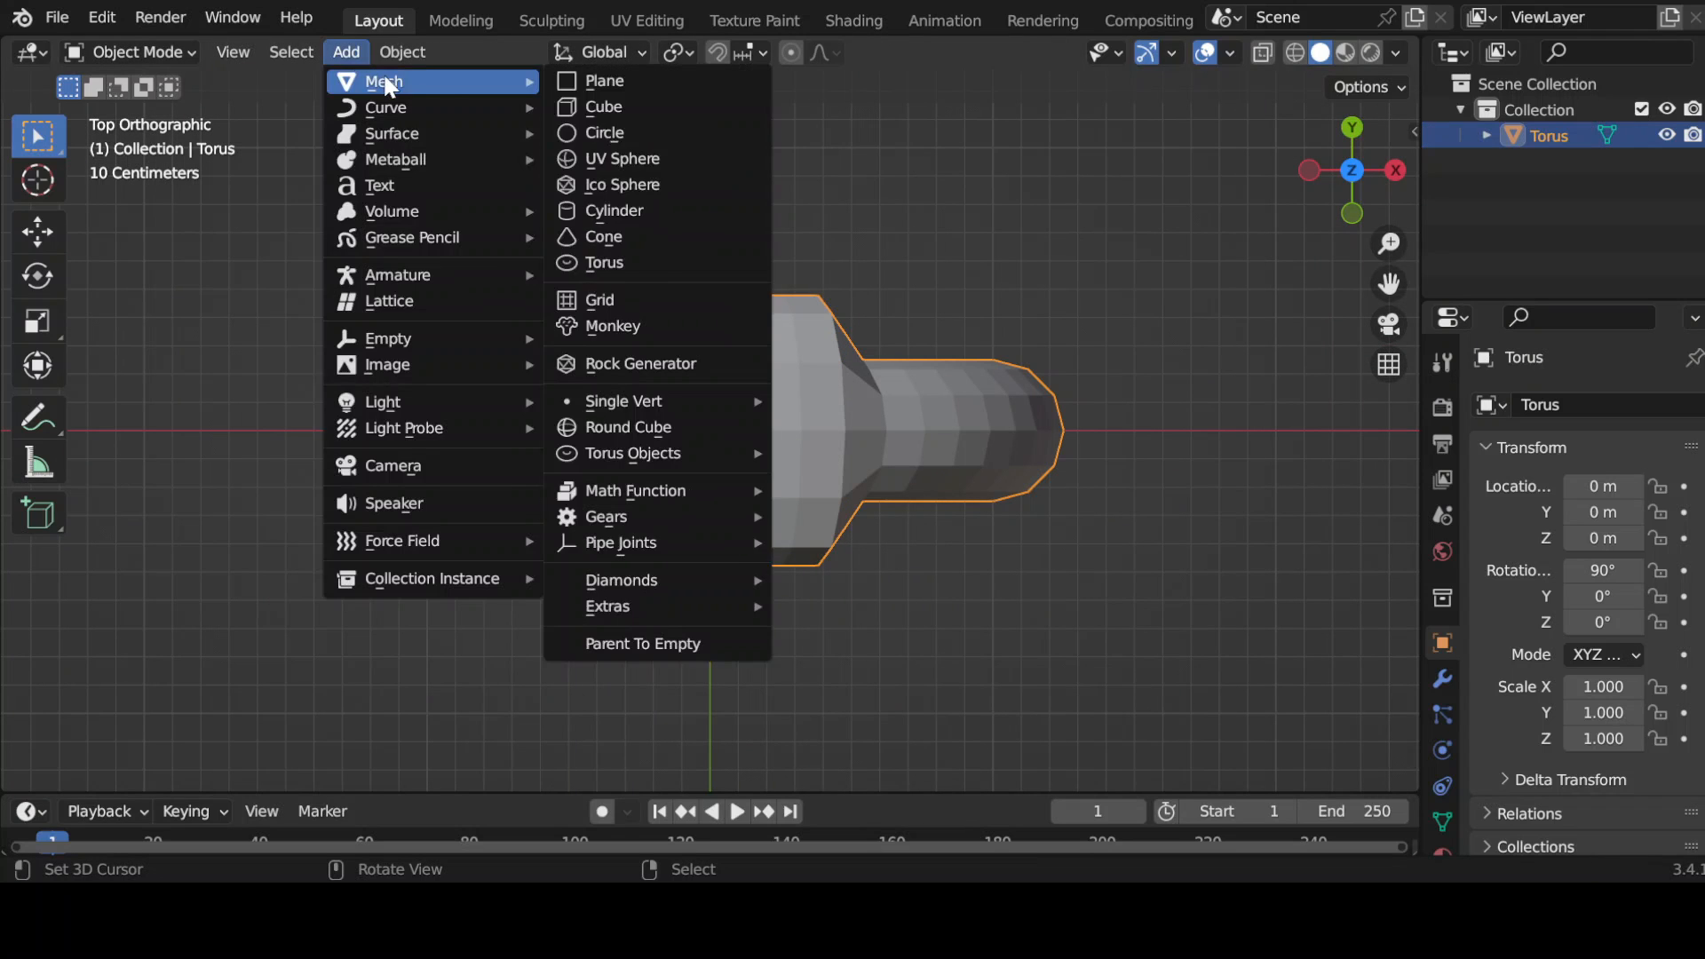
pyautogui.moveTo(648, 583)
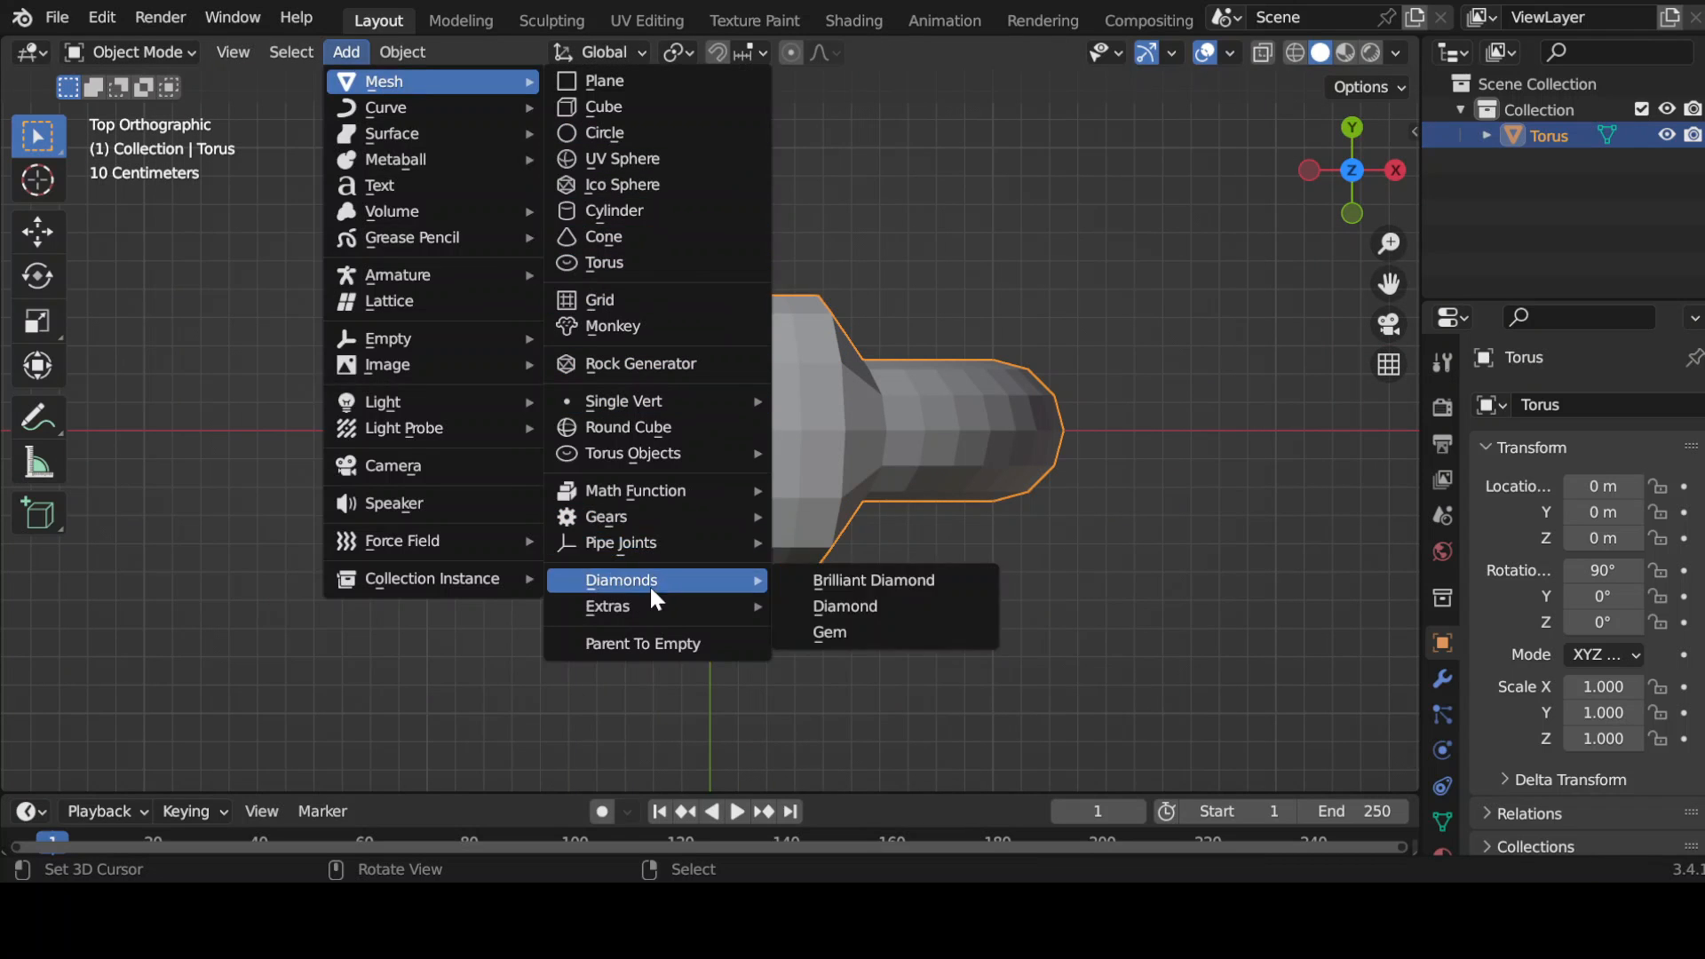
pyautogui.click(830, 632)
pyautogui.moveTo(866, 575); pyautogui.dragTo(850, 392, button='middle')
pyautogui.press('g')
pyautogui.press('z')
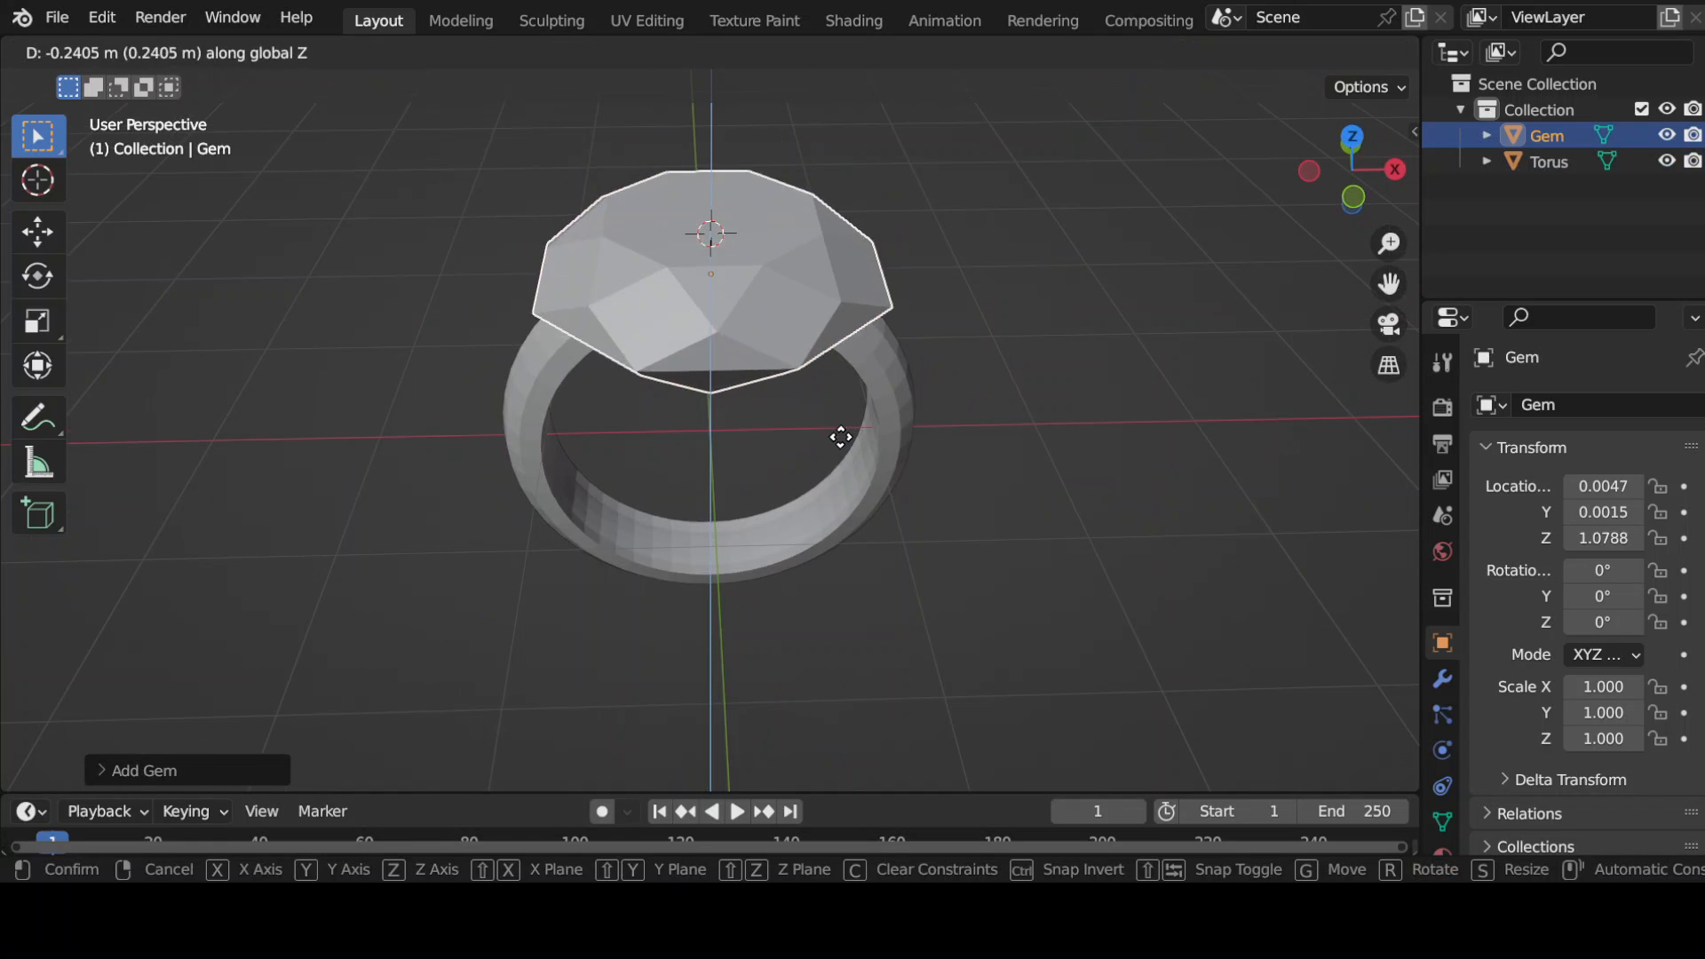
pyautogui.click(823, 443)
# - Flatten the gem to a Z scale of about 0.67 and raise it to about 1.1 m on Z
pyautogui.press('s')
pyautogui.press('z')
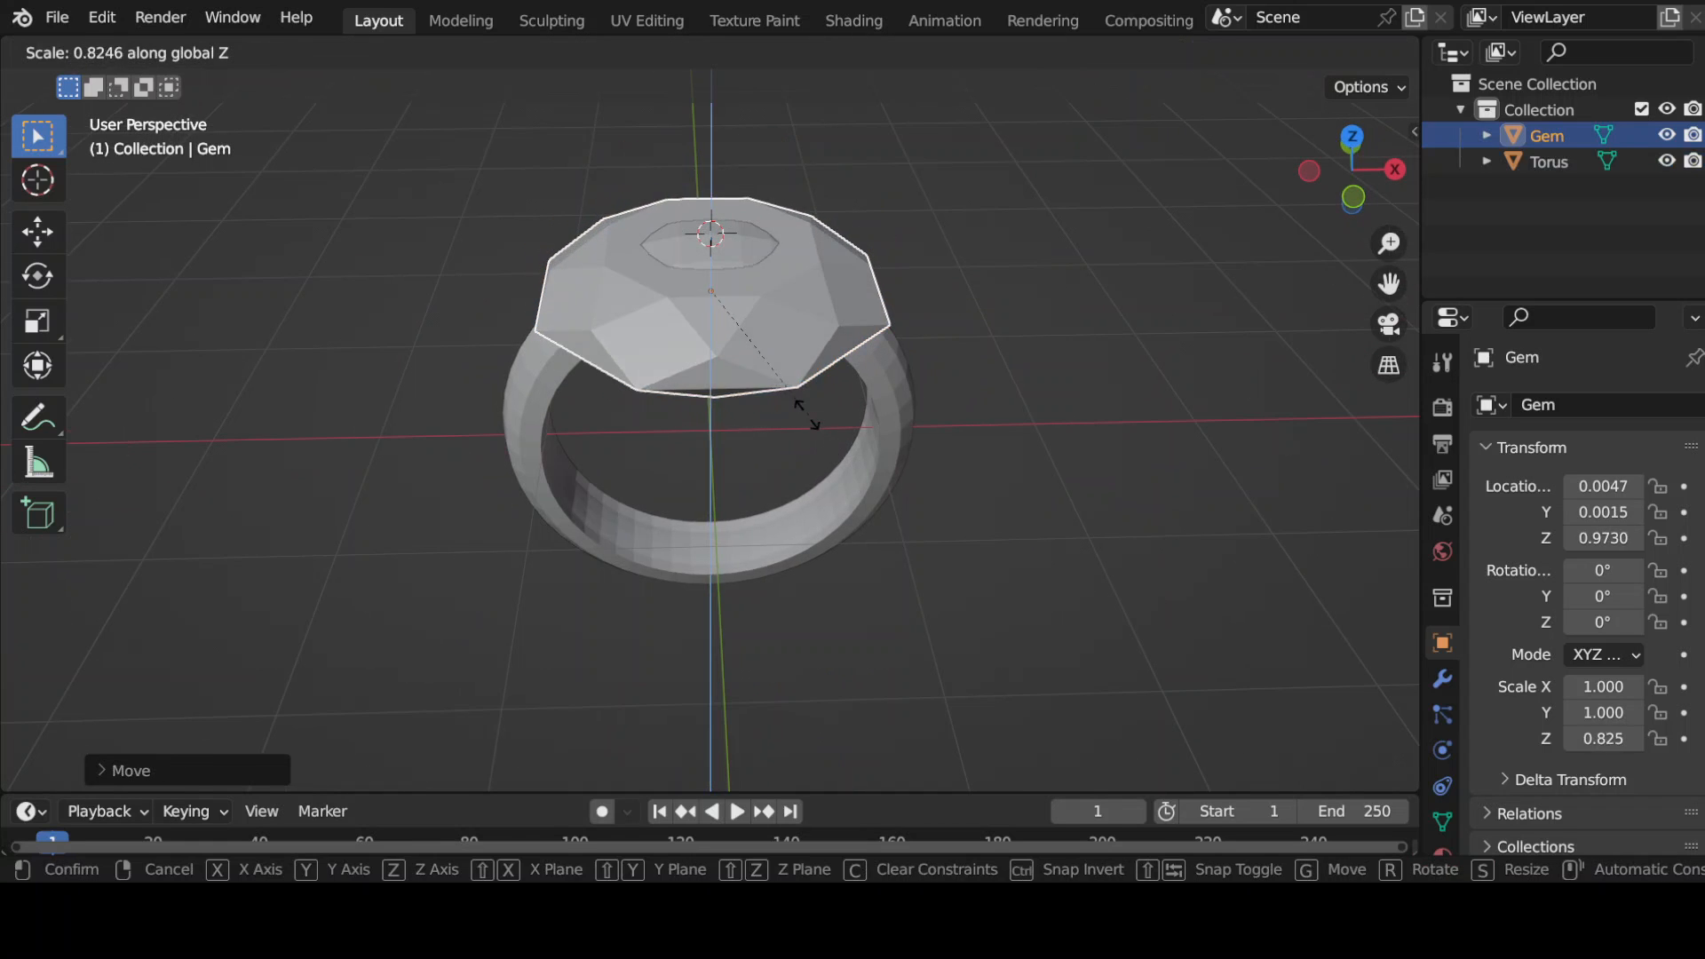
pyautogui.click(782, 396)
pyautogui.press('g')
pyautogui.press('z')
pyautogui.click(791, 393)
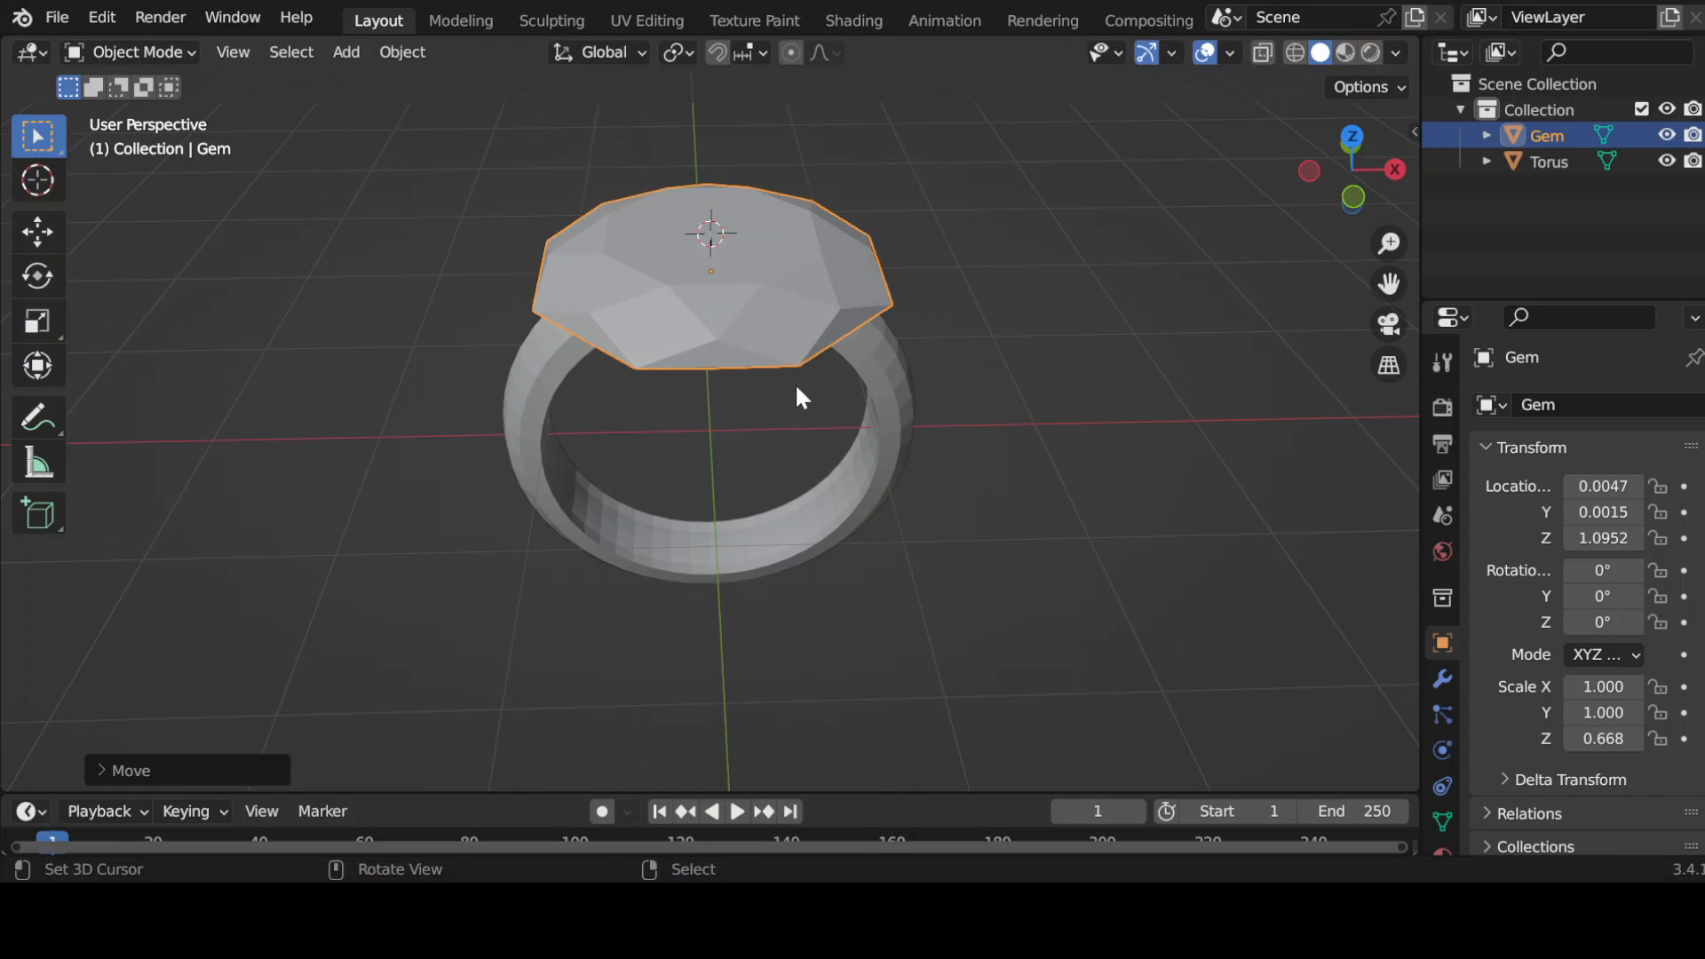
# - Shrink the gem uniformly to an X and Y scale of about 0.52 and raise it to about 1.21 m on Z
pyautogui.press('s')
pyautogui.click(861, 321)
pyautogui.moveTo(860, 321); pyautogui.dragTo(715, 293, button='middle')
pyautogui.press('g')
pyautogui.press('z')
pyautogui.click(844, 216)
# - Flatten the gem to a Z scale of about 0.275 and raise it to about 1.27 m on Z
pyautogui.press('s')
pyautogui.press('z')
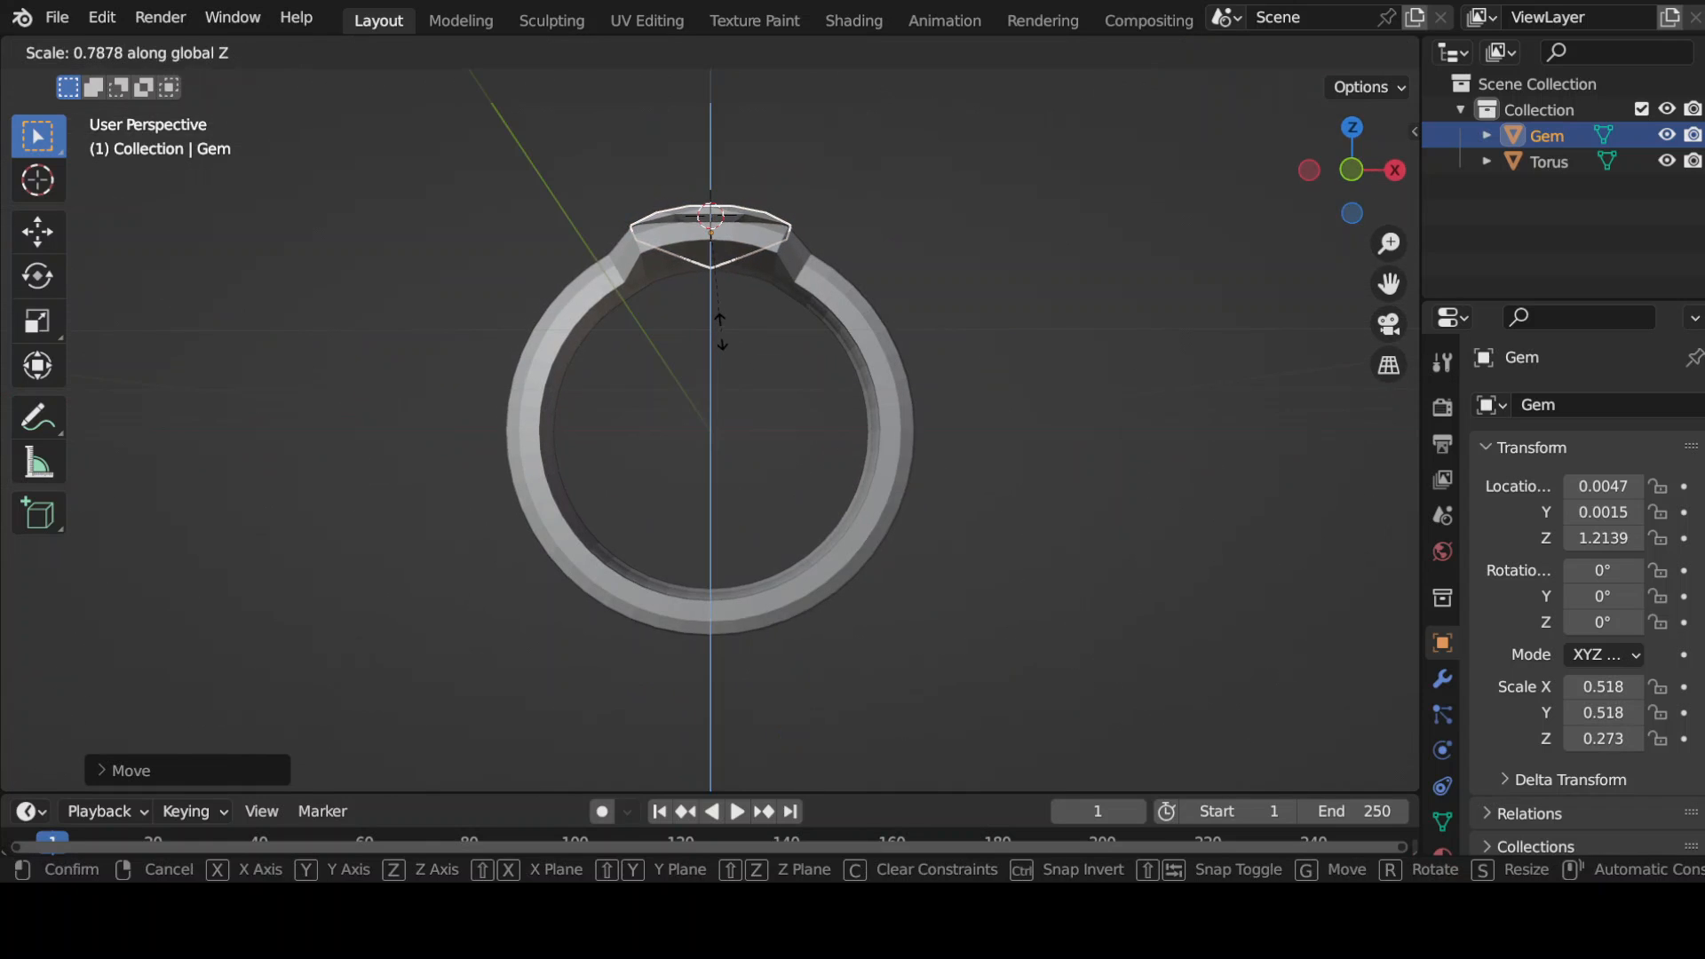
pyautogui.click(724, 429)
pyautogui.moveTo(725, 429); pyautogui.dragTo(719, 498, button='middle')
pyautogui.press('g')
pyautogui.press('z')
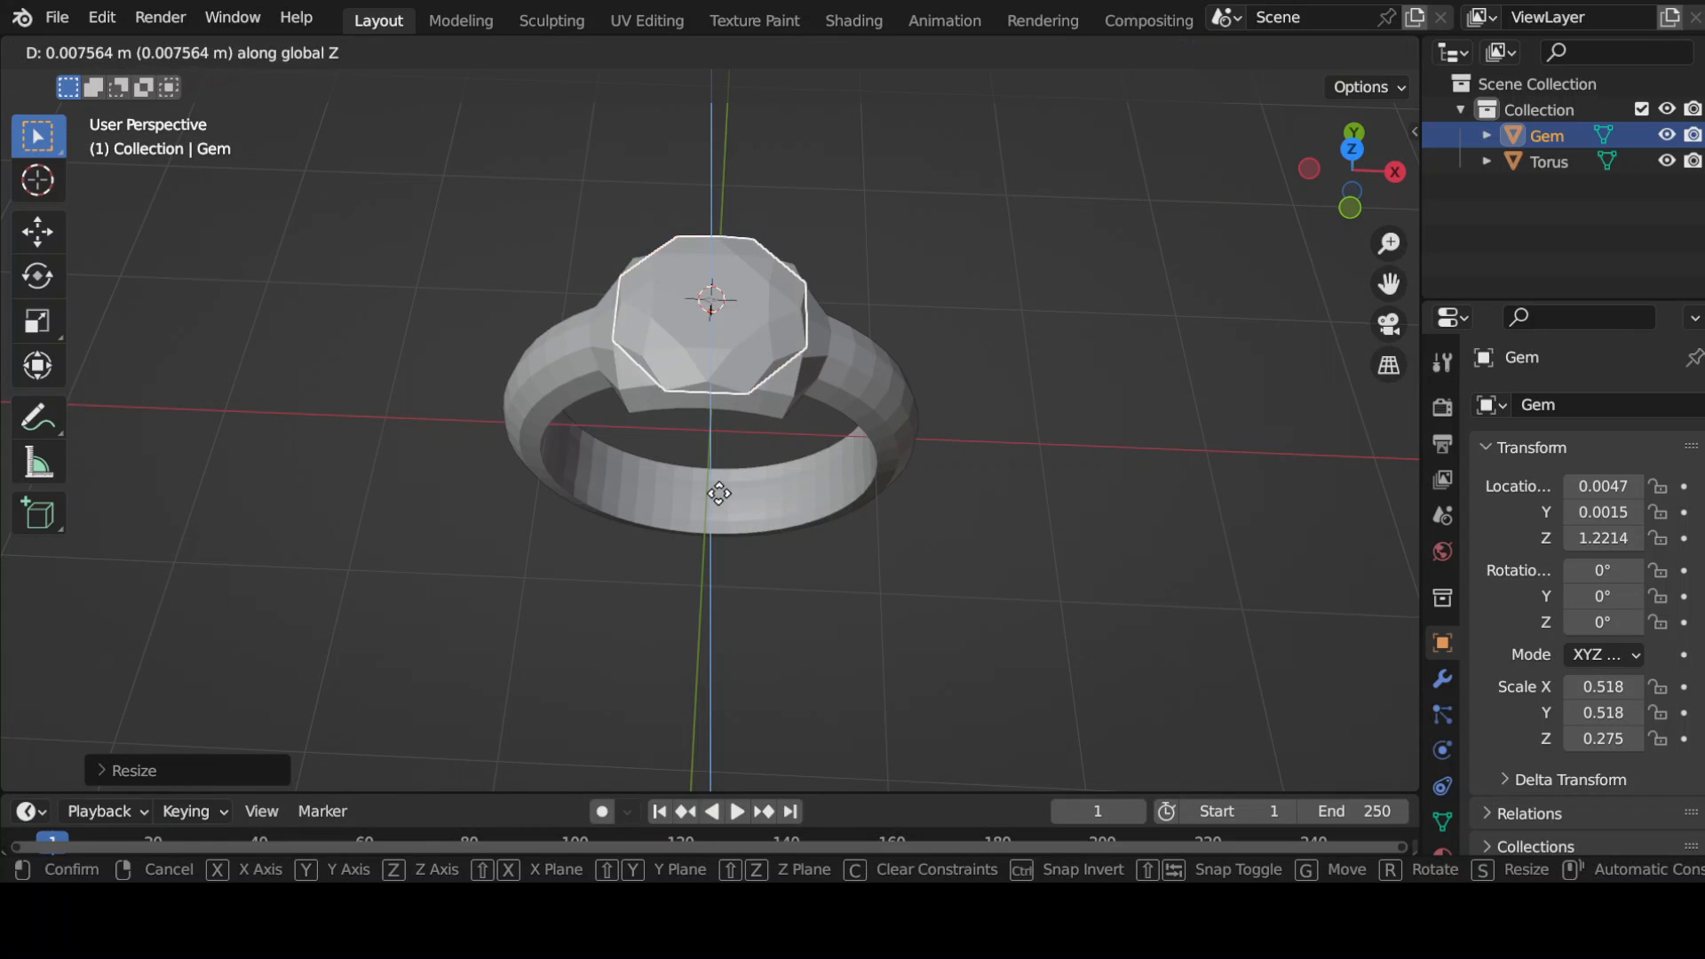
pyautogui.click(715, 486)
# - Scale the gem along X to about 0.48 and along Y to about 0.425 to fit the seat
pyautogui.press('s')
pyautogui.press('x')
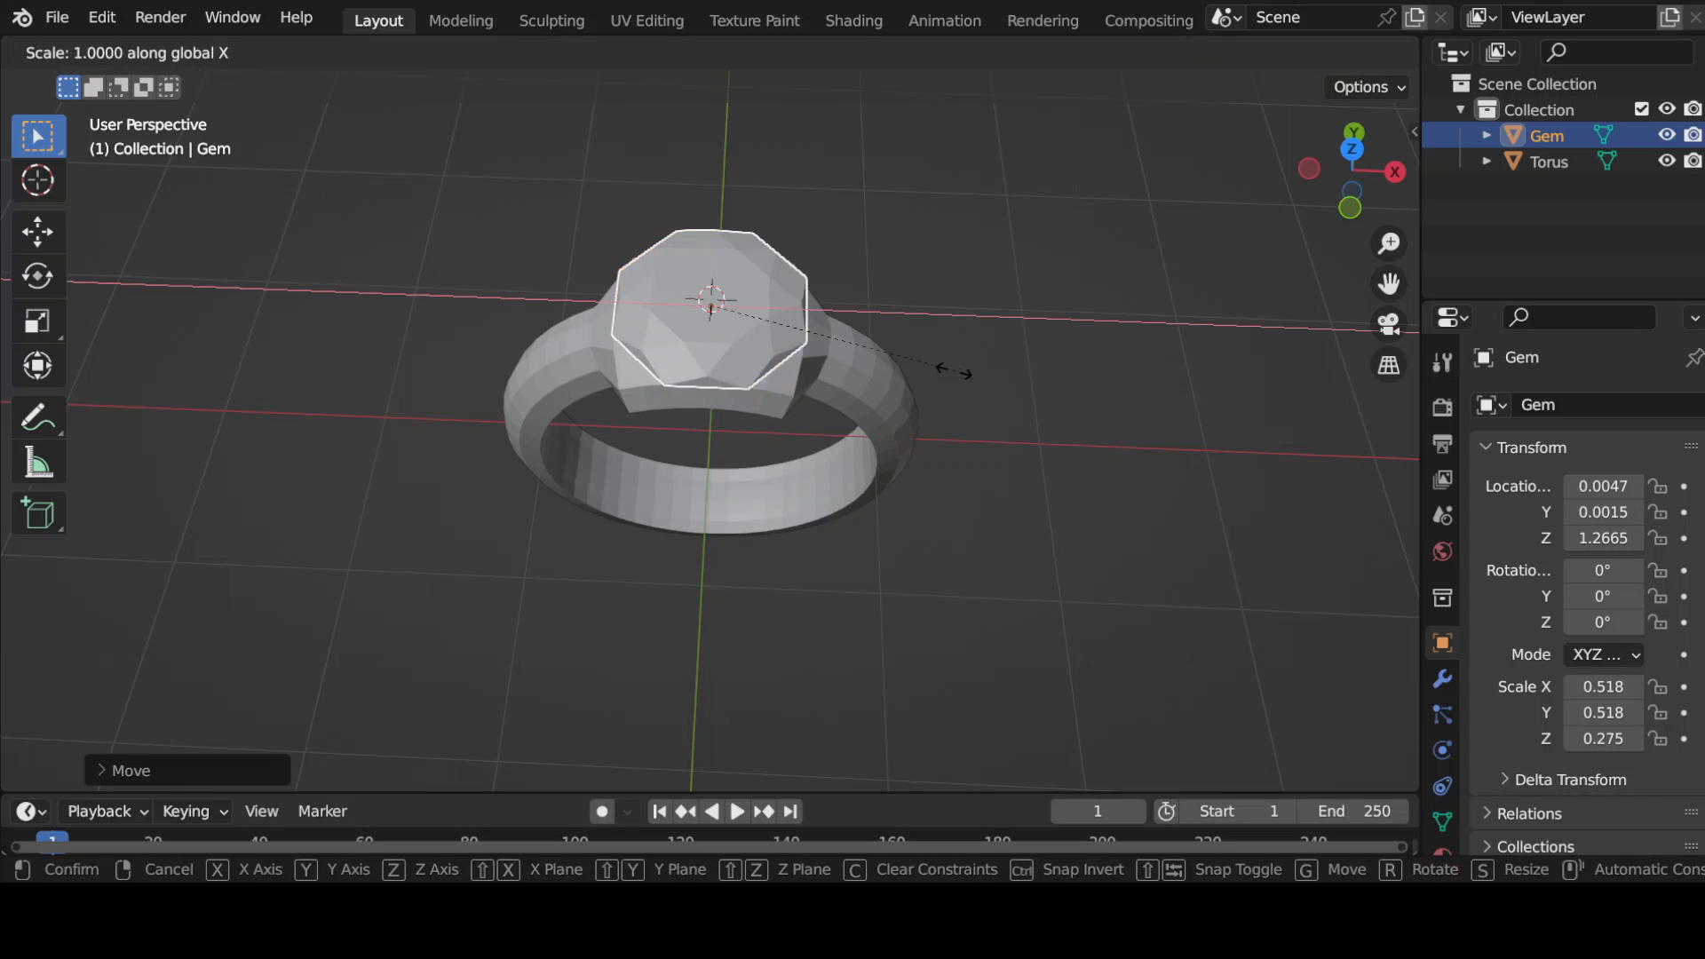
pyautogui.click(910, 363)
pyautogui.moveTo(908, 360); pyautogui.dragTo(854, 357, button='middle')
pyautogui.press('s')
pyautogui.press('y')
pyautogui.click(868, 468)
pyautogui.press('s')
pyautogui.press('x')
pyautogui.click(866, 478)
# - Lower the gem slightly to about 1.26 m on Z and adjust its height by scaling it along Z
pyautogui.moveTo(865, 484); pyautogui.dragTo(839, 158, button='middle')
pyautogui.press('g')
pyautogui.press('z')
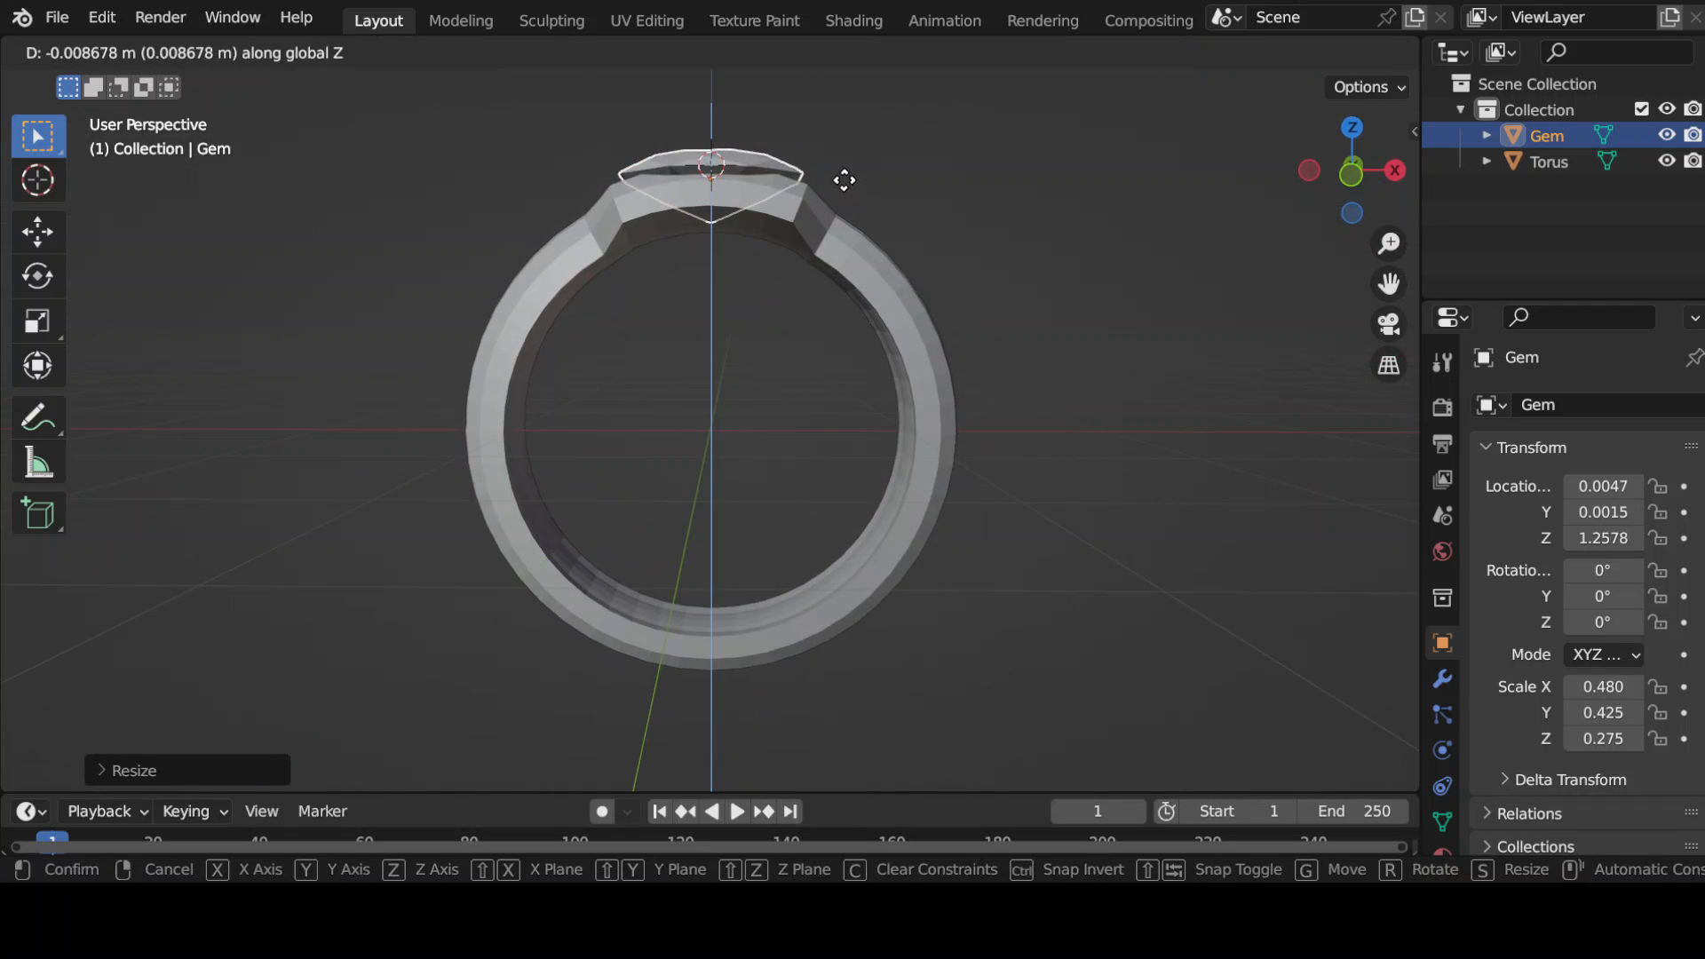
pyautogui.click(843, 183)
pyautogui.press('s')
pyautogui.press('z')
pyautogui.click(821, 197)
pyautogui.press('g')
pyautogui.press('z')
pyautogui.rightClick(824, 193)
# - Create a new material without nodes on the ring band and set its base colour to golden yellow
pyautogui.moveTo(824, 193); pyautogui.dragTo(936, 376, button='middle')
pyautogui.click(866, 391)
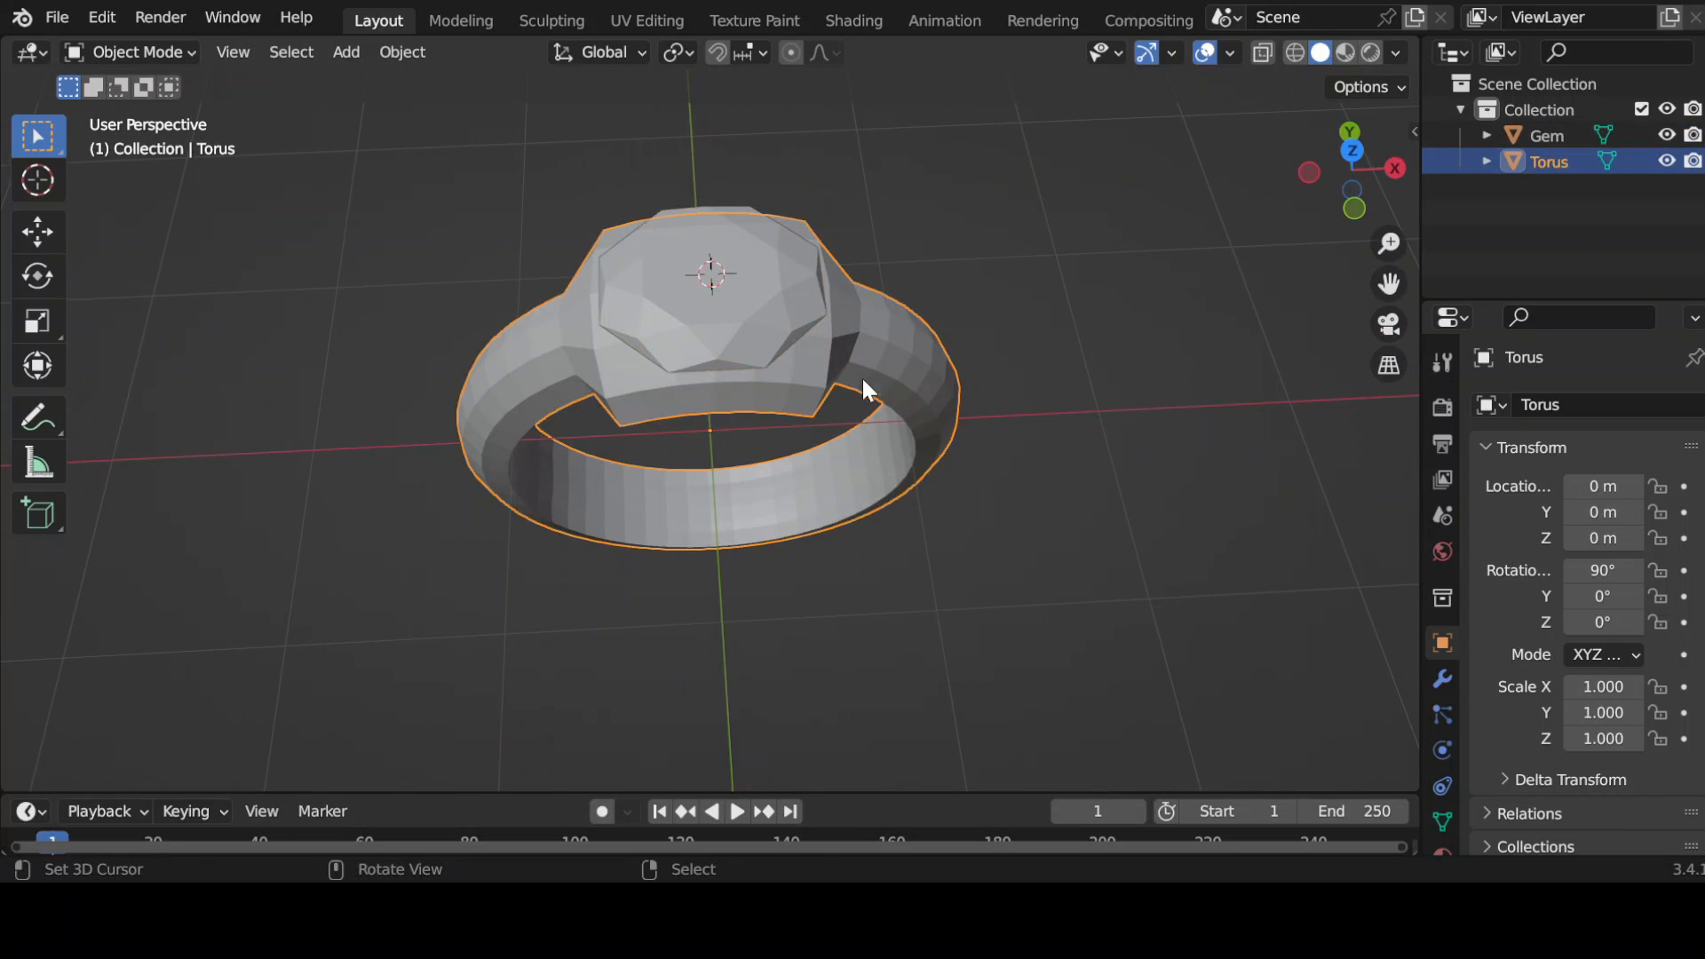
pyautogui.scroll(-2, 1456, 777)
pyautogui.click(1444, 783)
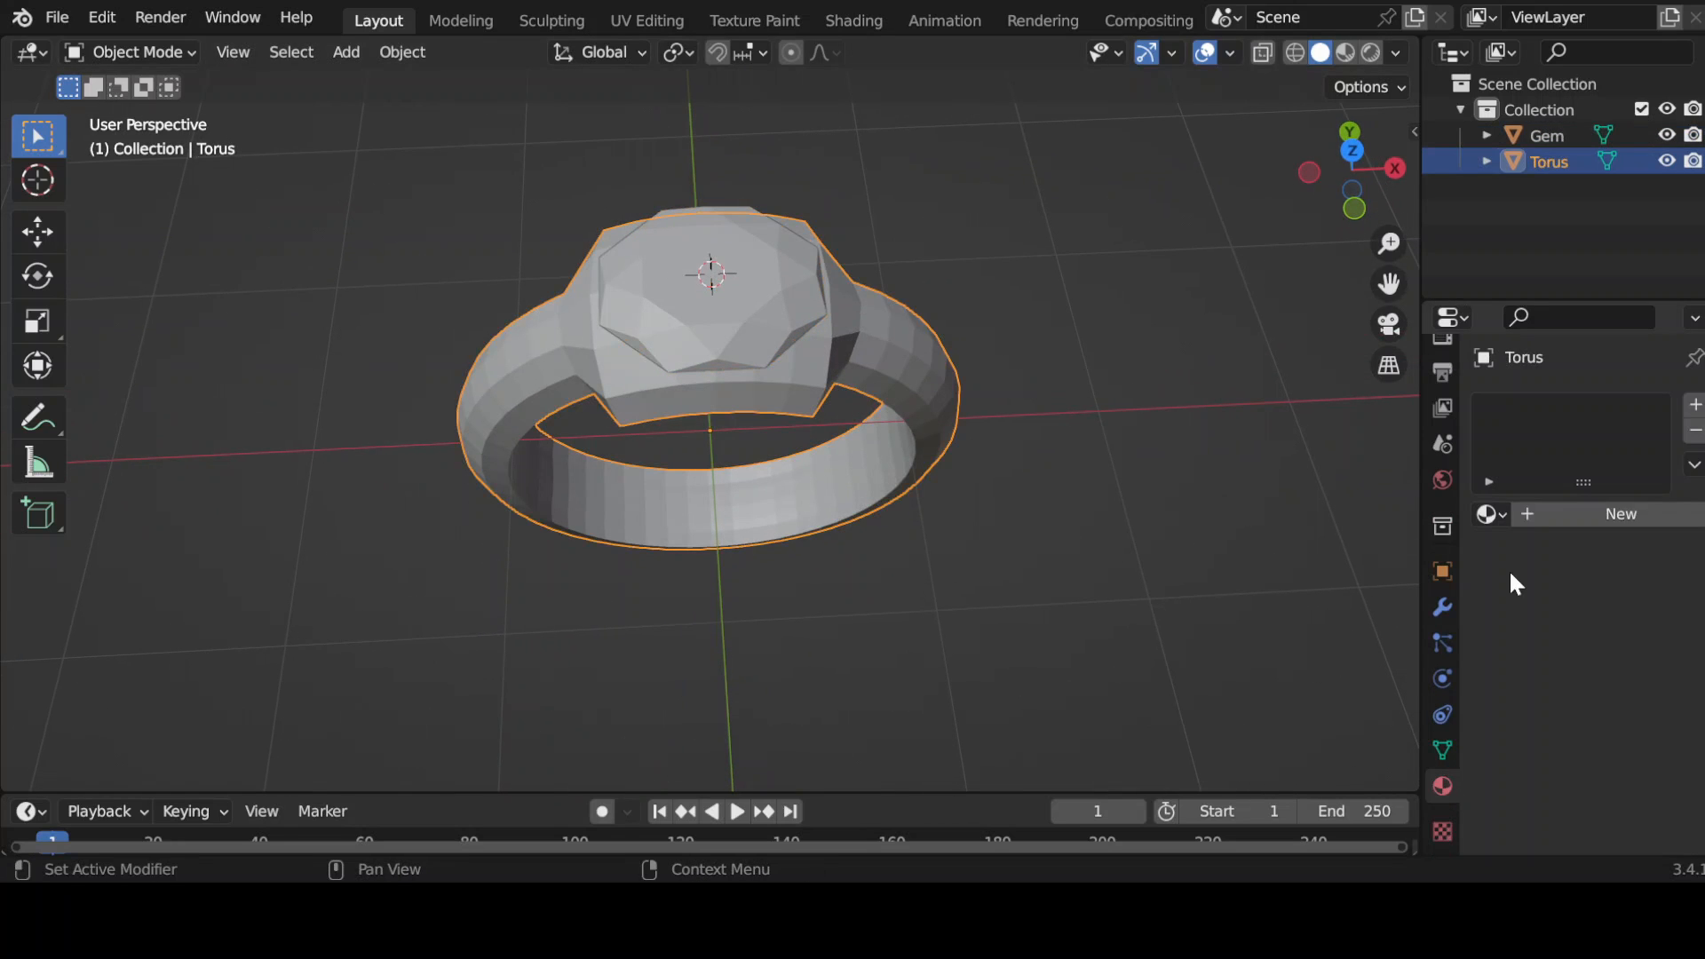
pyautogui.click(1595, 513)
pyautogui.click(1617, 629)
pyautogui.click(1616, 675)
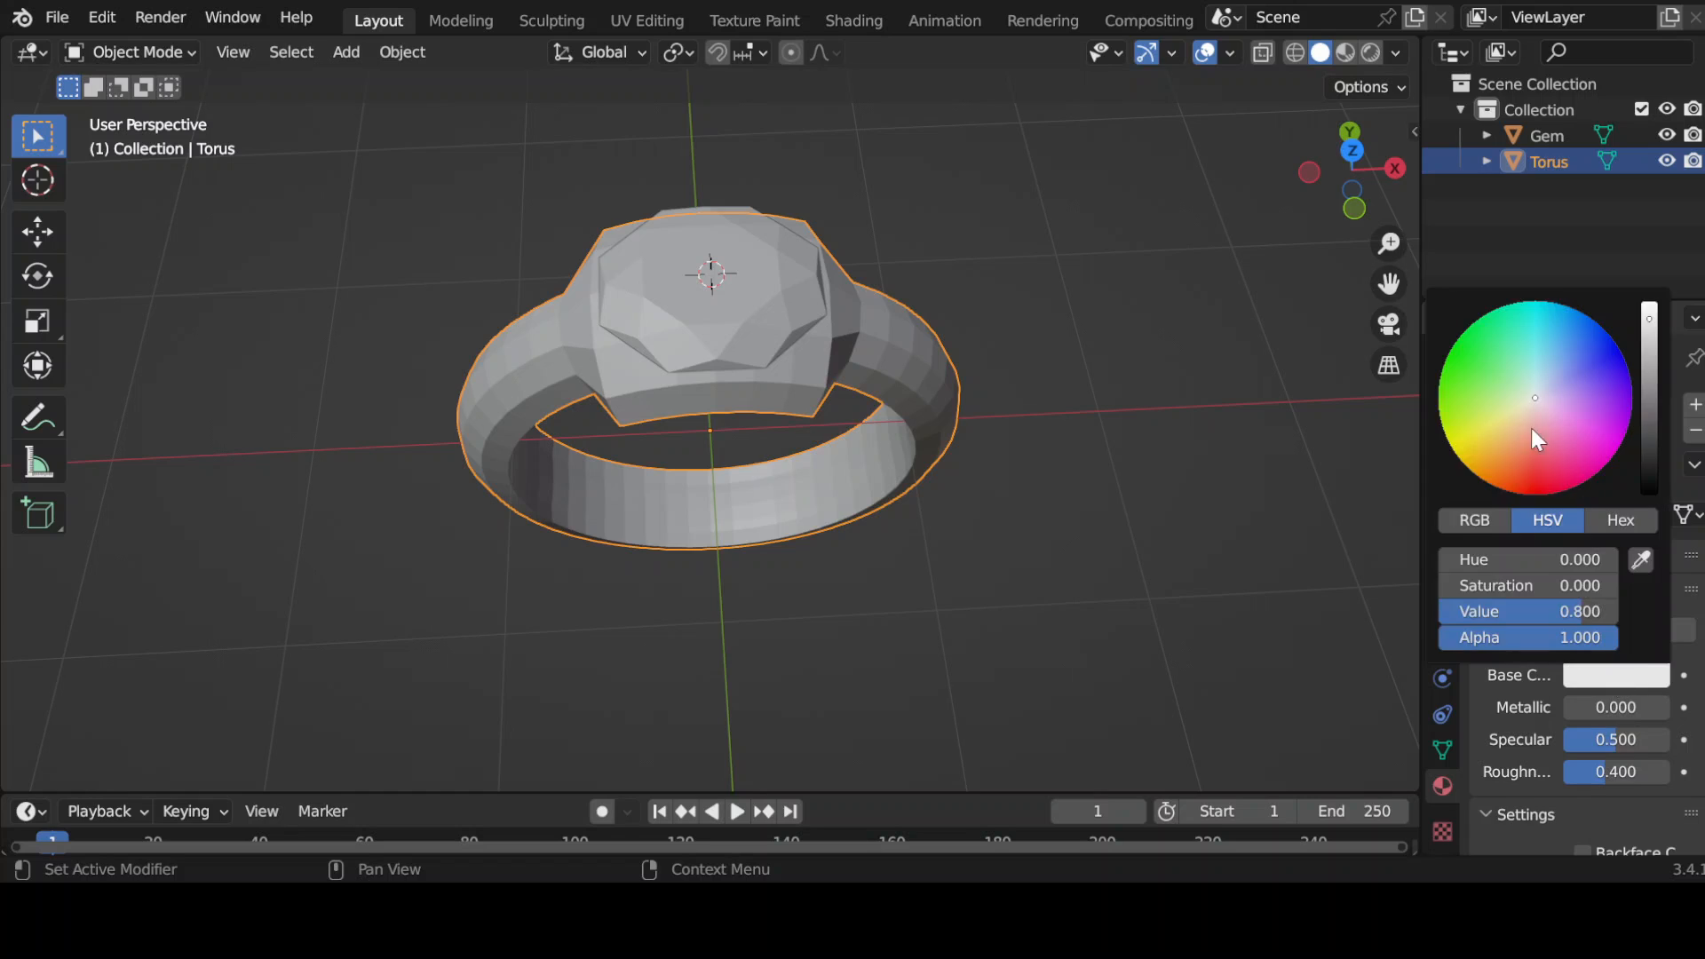
pyautogui.click(1492, 437)
# - Set the band material's metallic to about 0.81 and roughness to about 0.317, and shade the band smooth
pyautogui.moveTo(1627, 710)
pyautogui.mouseDown()
pyautogui.moveTo(1703, 710)
pyautogui.moveTo(1648, 705)
pyautogui.mouseUp()
pyautogui.moveTo(1628, 772); pyautogui.dragTo(1598, 771)
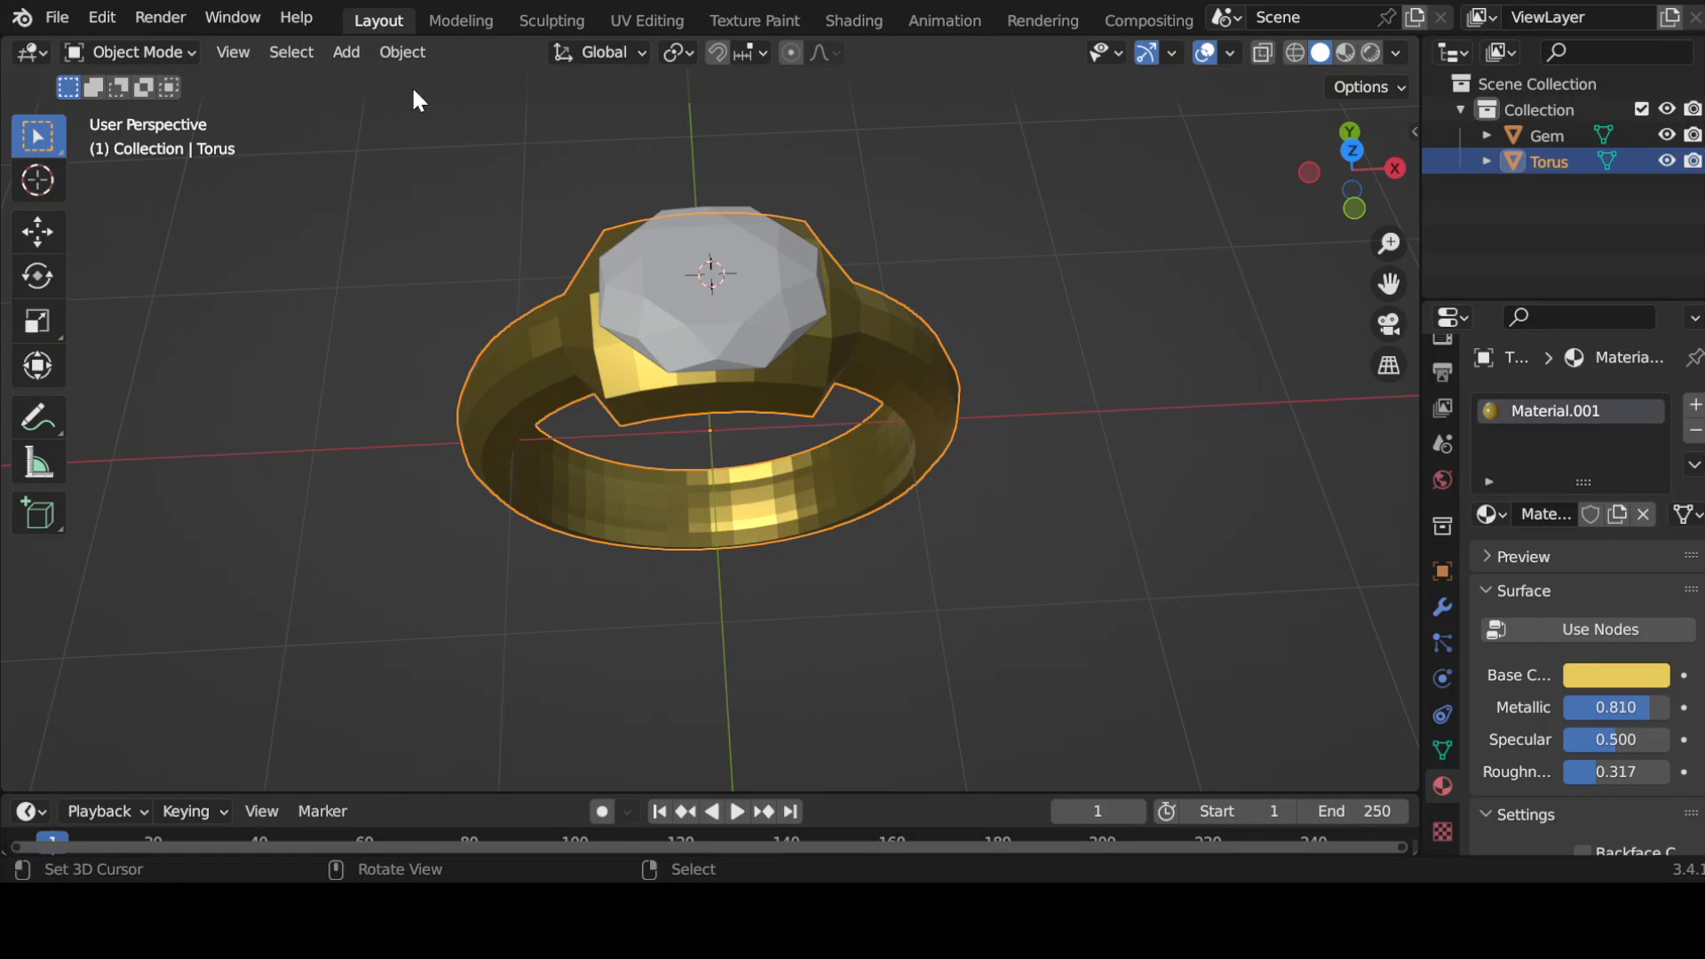
pyautogui.click(402, 52)
pyautogui.click(507, 637)
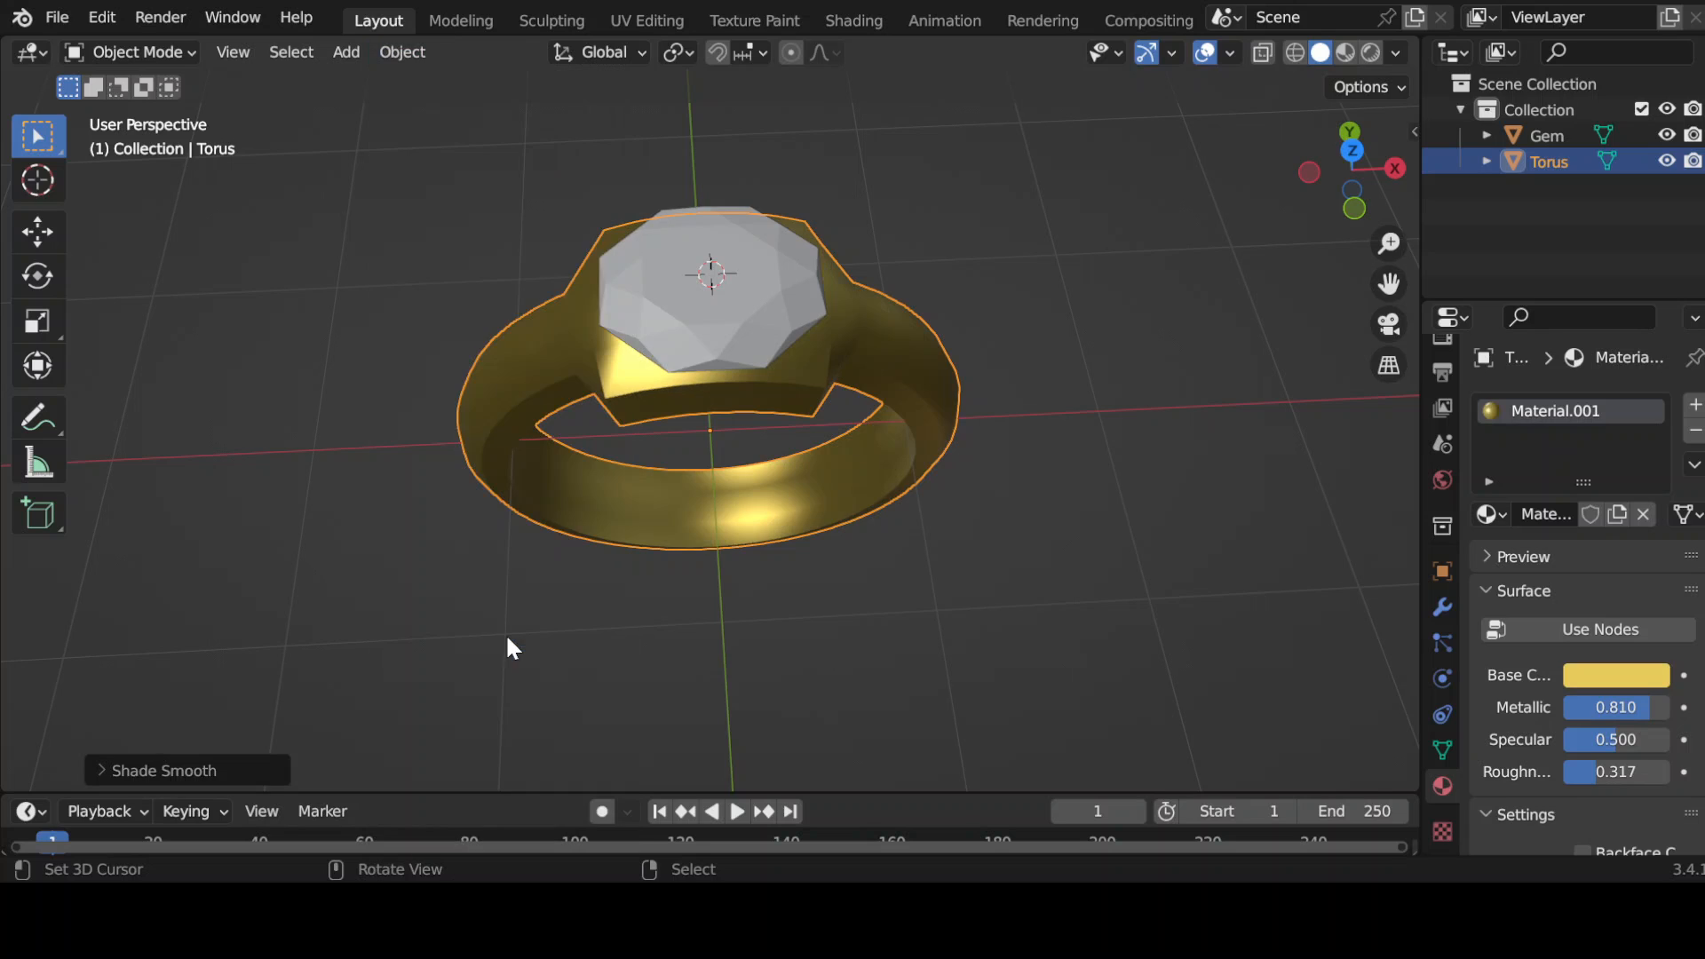
# - In the ring band's Edit Mode, select the four corner faces of the seat around the gem
pyautogui.click(730, 297)
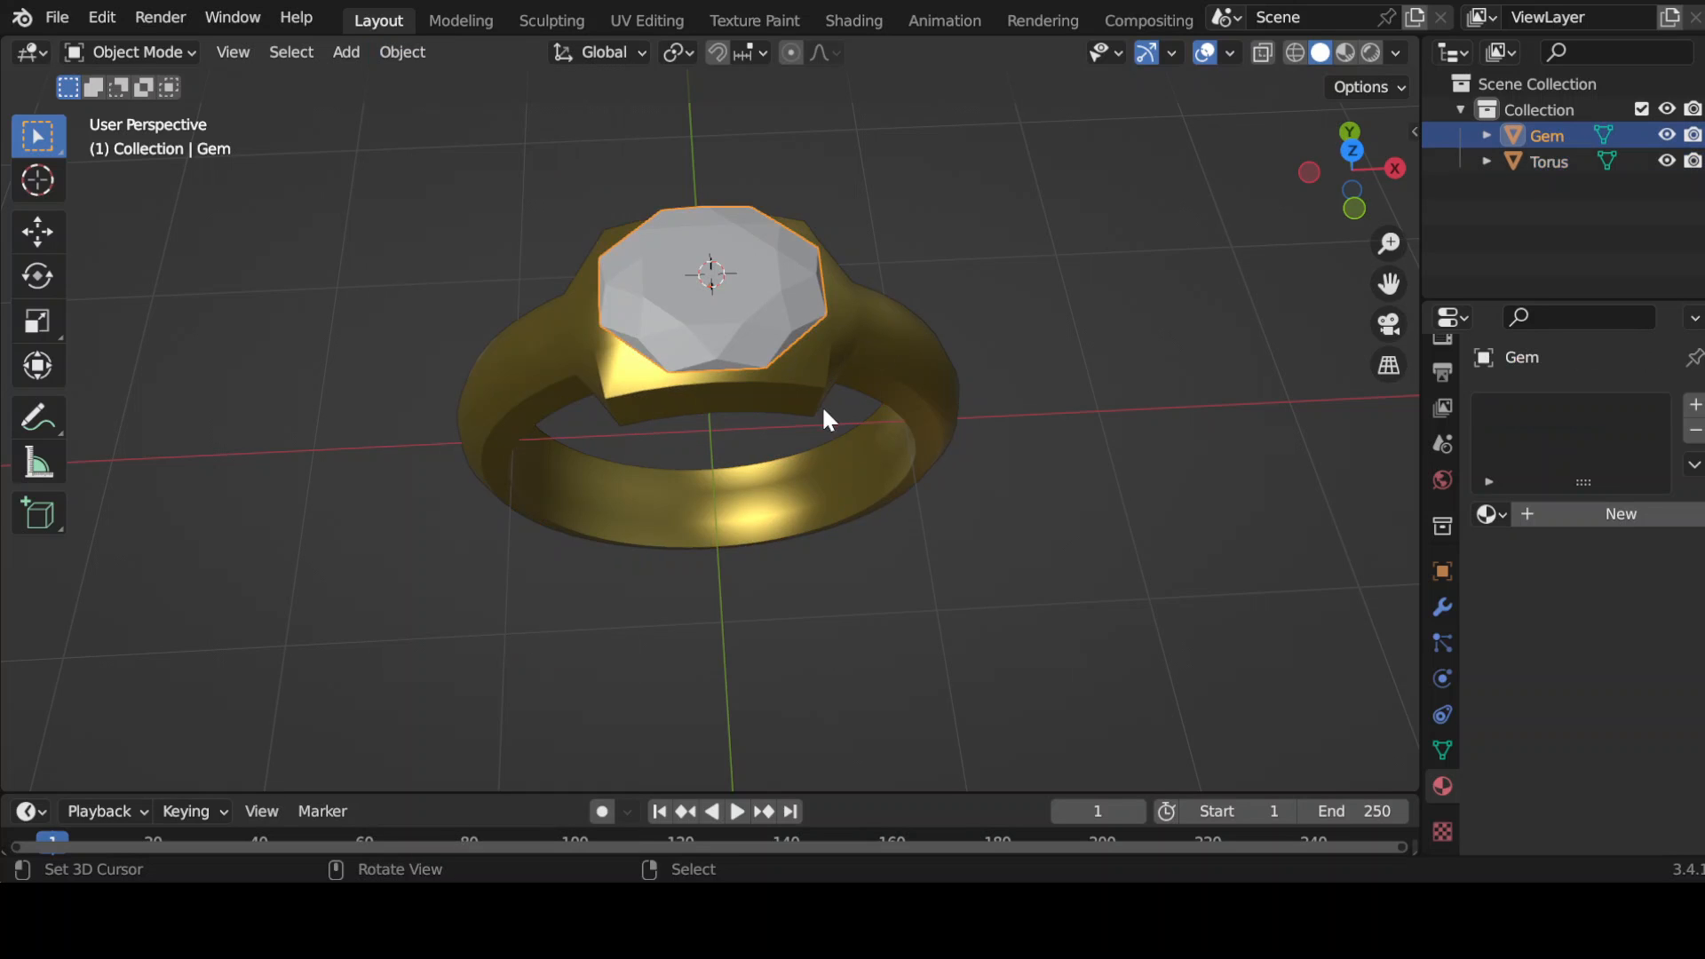
pyautogui.click(809, 367)
pyautogui.click(754, 325)
pyautogui.press('Tab')
pyautogui.press('Tab')
pyautogui.click(797, 369)
pyautogui.press('Tab')
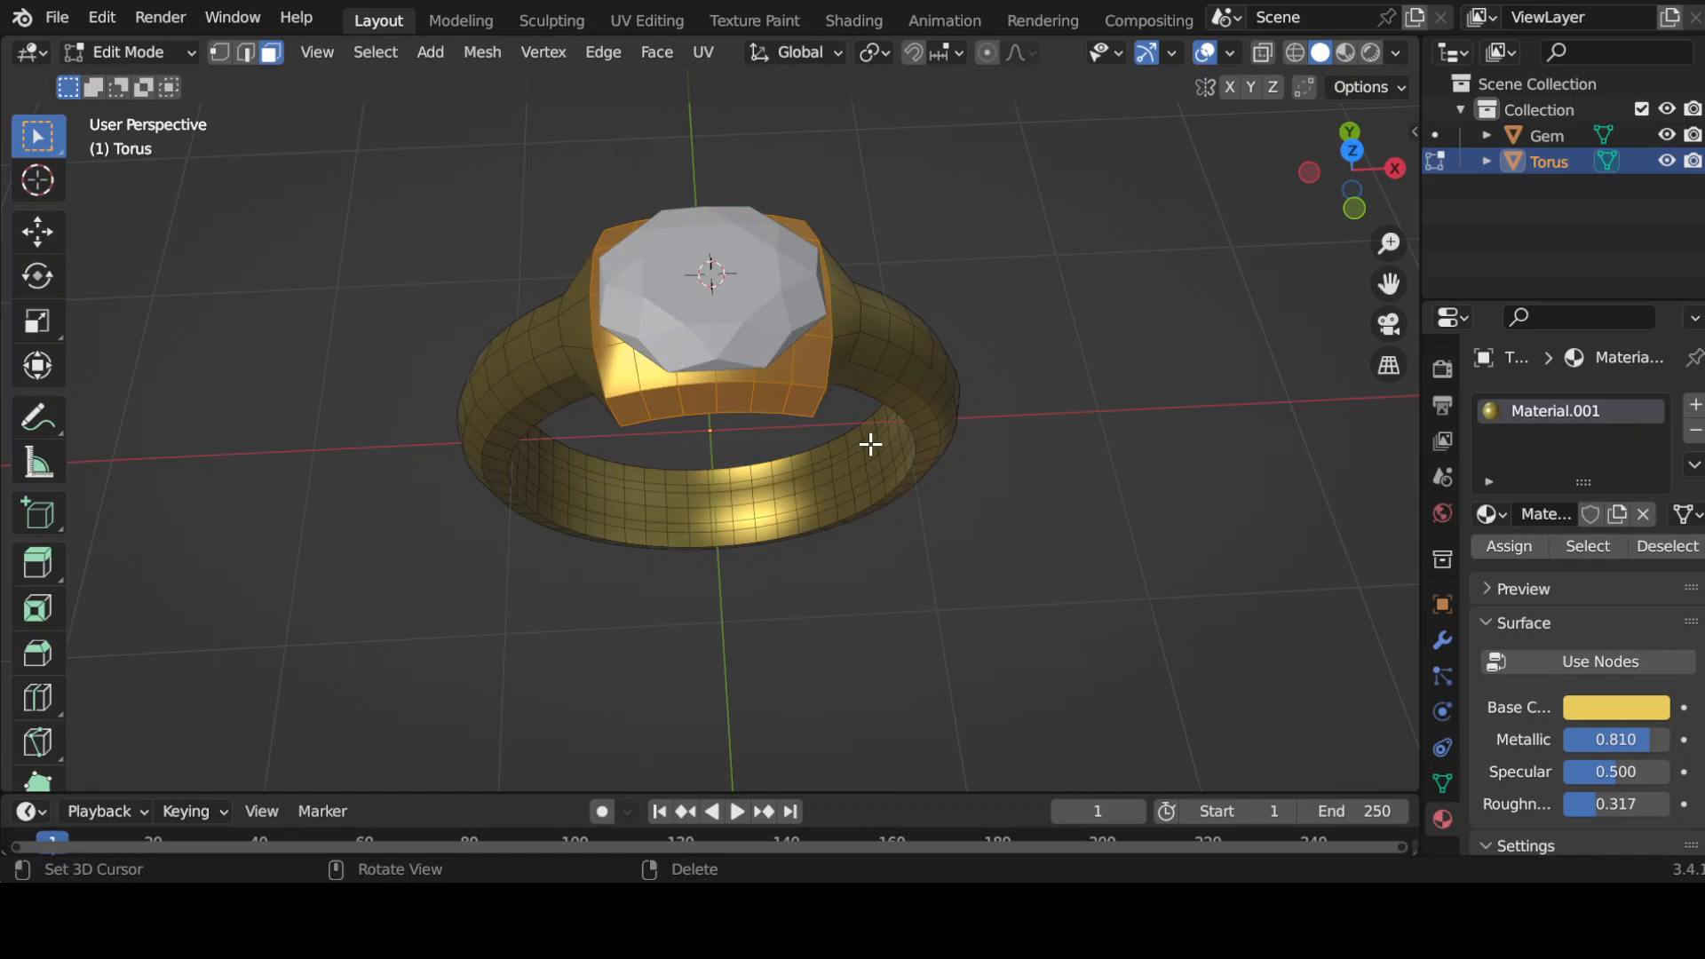
pyautogui.hotkey('alt', 'a')
pyautogui.click(835, 342)
pyautogui.keyDown('shift'); pyautogui.click(601, 357); pyautogui.keyUp('shift')
pyautogui.moveTo(600, 357); pyautogui.dragTo(870, 568, button='middle')
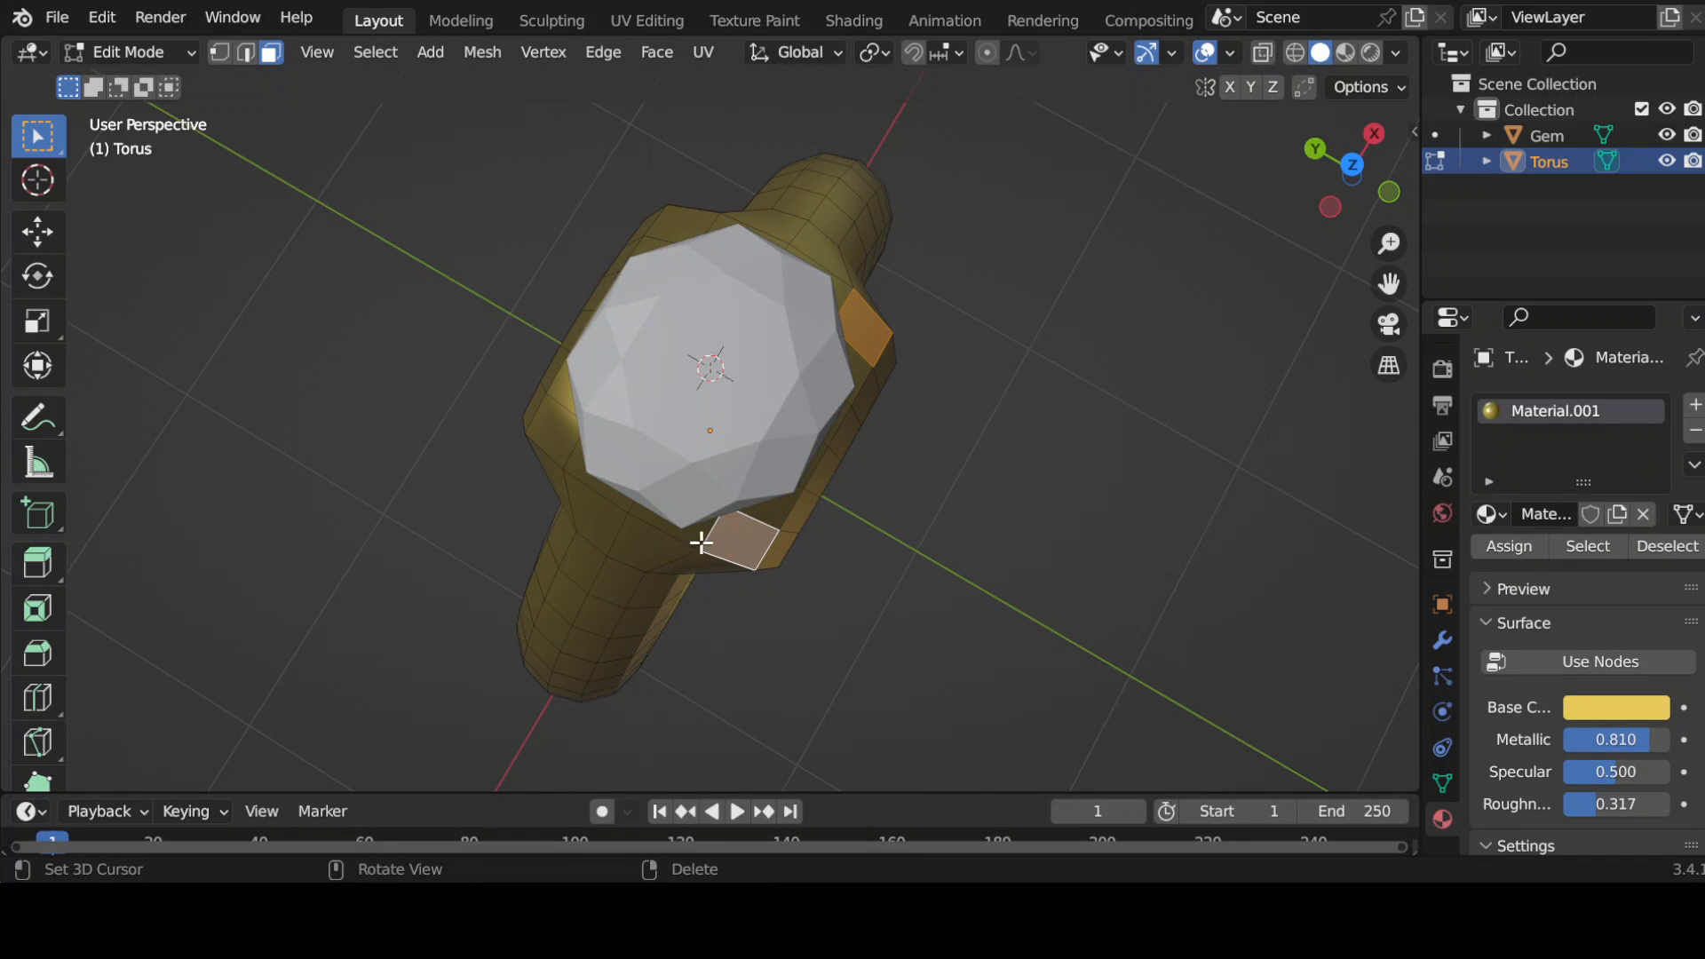
pyautogui.keyDown('shift'); pyautogui.click(565, 433); pyautogui.keyUp('shift')
pyautogui.keyDown('shift'); pyautogui.click(681, 224); pyautogui.keyUp('shift')
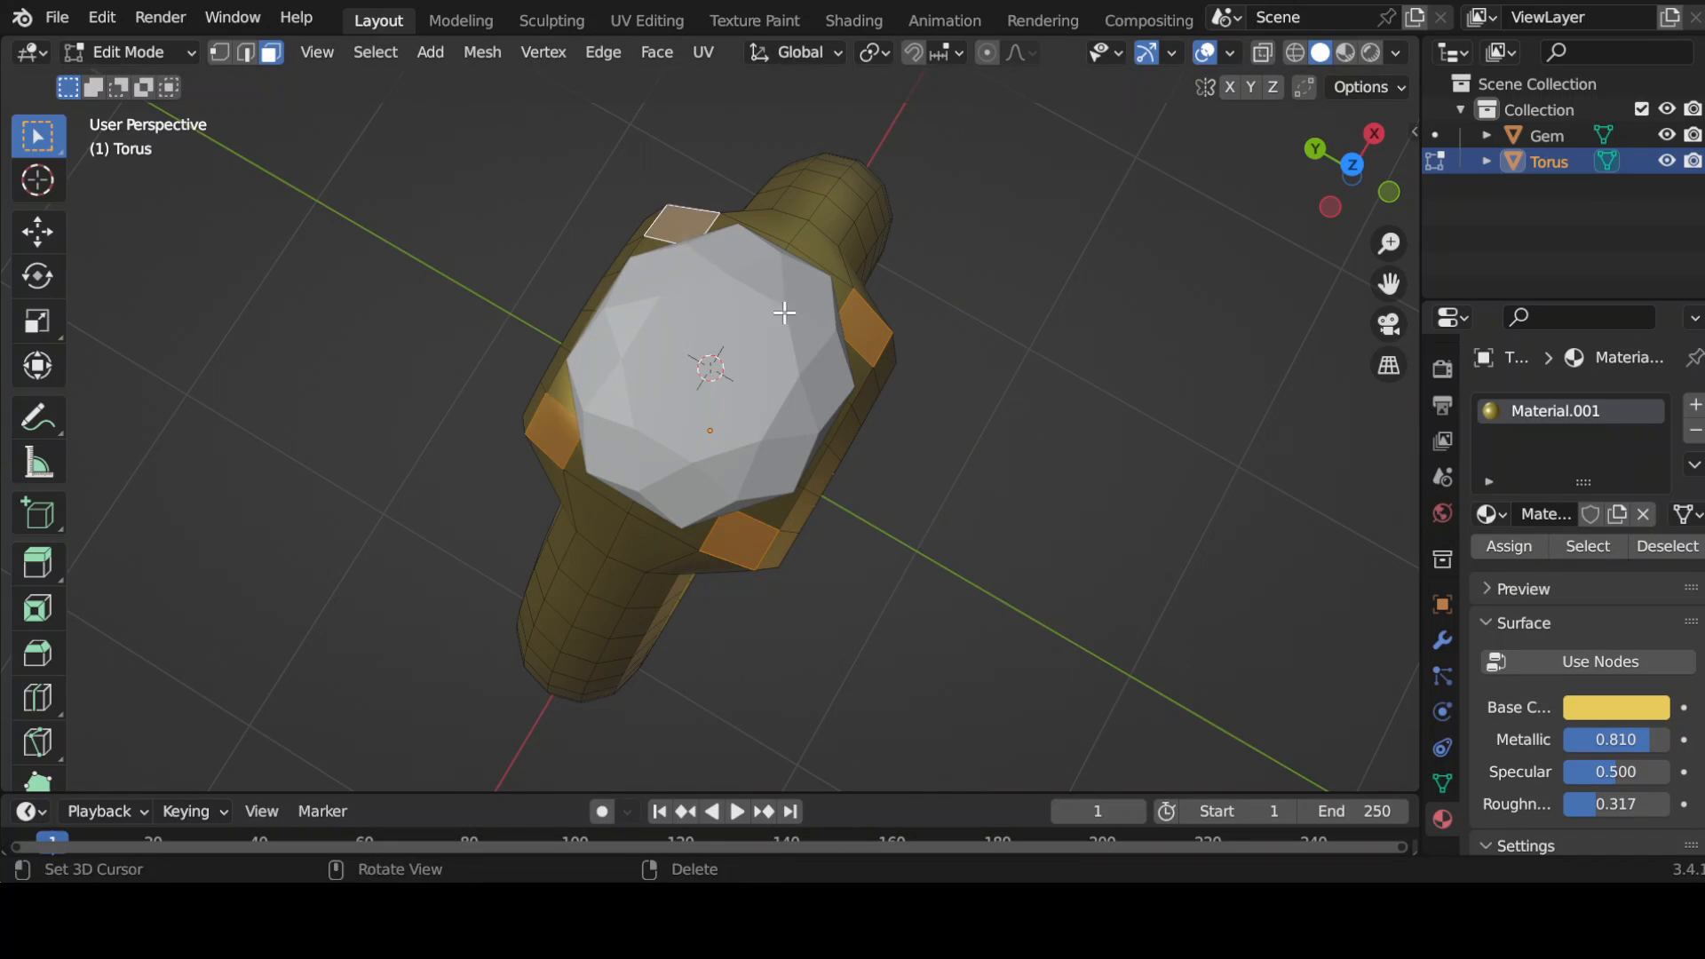
# - Inset the four corner faces and extrude them upward into prongs, scaling the extruded tips
pyautogui.press('i')
pyautogui.click(1008, 388)
pyautogui.moveTo(1003, 391); pyautogui.dragTo(974, 266, button='middle')
pyautogui.press('e')
pyautogui.click(879, 271)
pyautogui.press('s')
pyautogui.click(952, 267)
# - Add a horizontal loop cut to each of the four prongs around the gem
pyautogui.hotkey('ctrl', 'r')
pyautogui.click(742, 277)
pyautogui.click(746, 275)
pyautogui.hotkey('ctrl', 'r')
pyautogui.click(867, 188)
pyautogui.click(865, 187)
pyautogui.hotkey('ctrl', 'r')
pyautogui.click(566, 181)
pyautogui.click(567, 180)
pyautogui.hotkey('ctrl', 'r')
pyautogui.click(693, 104)
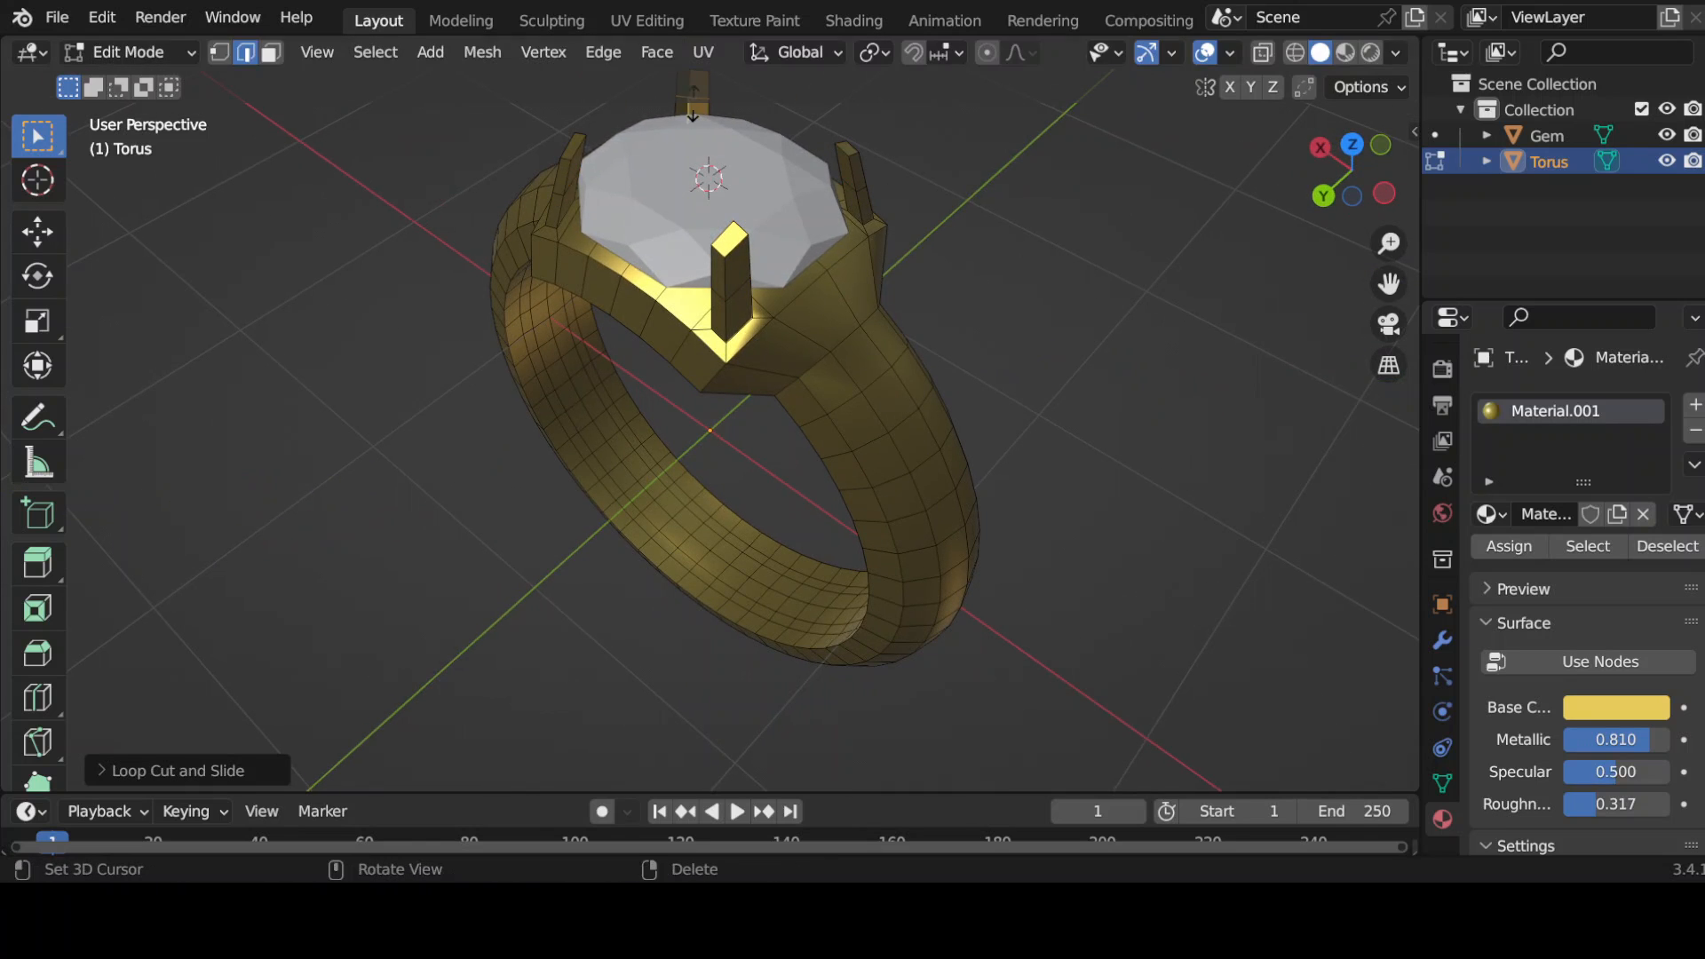
# - Switch to face selection and select the upper faces on the inner sides of the prongs, facing the gem
pyautogui.keyDown('shift'); pyautogui.moveTo(818, 207); pyautogui.dragTo(867, 335, button='middle'); pyautogui.keyUp('shift')
pyautogui.scroll(2, 861, 335)
pyautogui.hotkey('ctrl', '3')
pyautogui.moveTo(919, 184); pyautogui.dragTo(672, 286, button='middle')
pyautogui.keyDown('shift'); pyautogui.click(768, 231); pyautogui.keyUp('shift')
pyautogui.keyDown('shift'); pyautogui.click(559, 291); pyautogui.keyUp('shift')
pyautogui.moveTo(559, 291); pyautogui.dragTo(866, 466, button='middle')
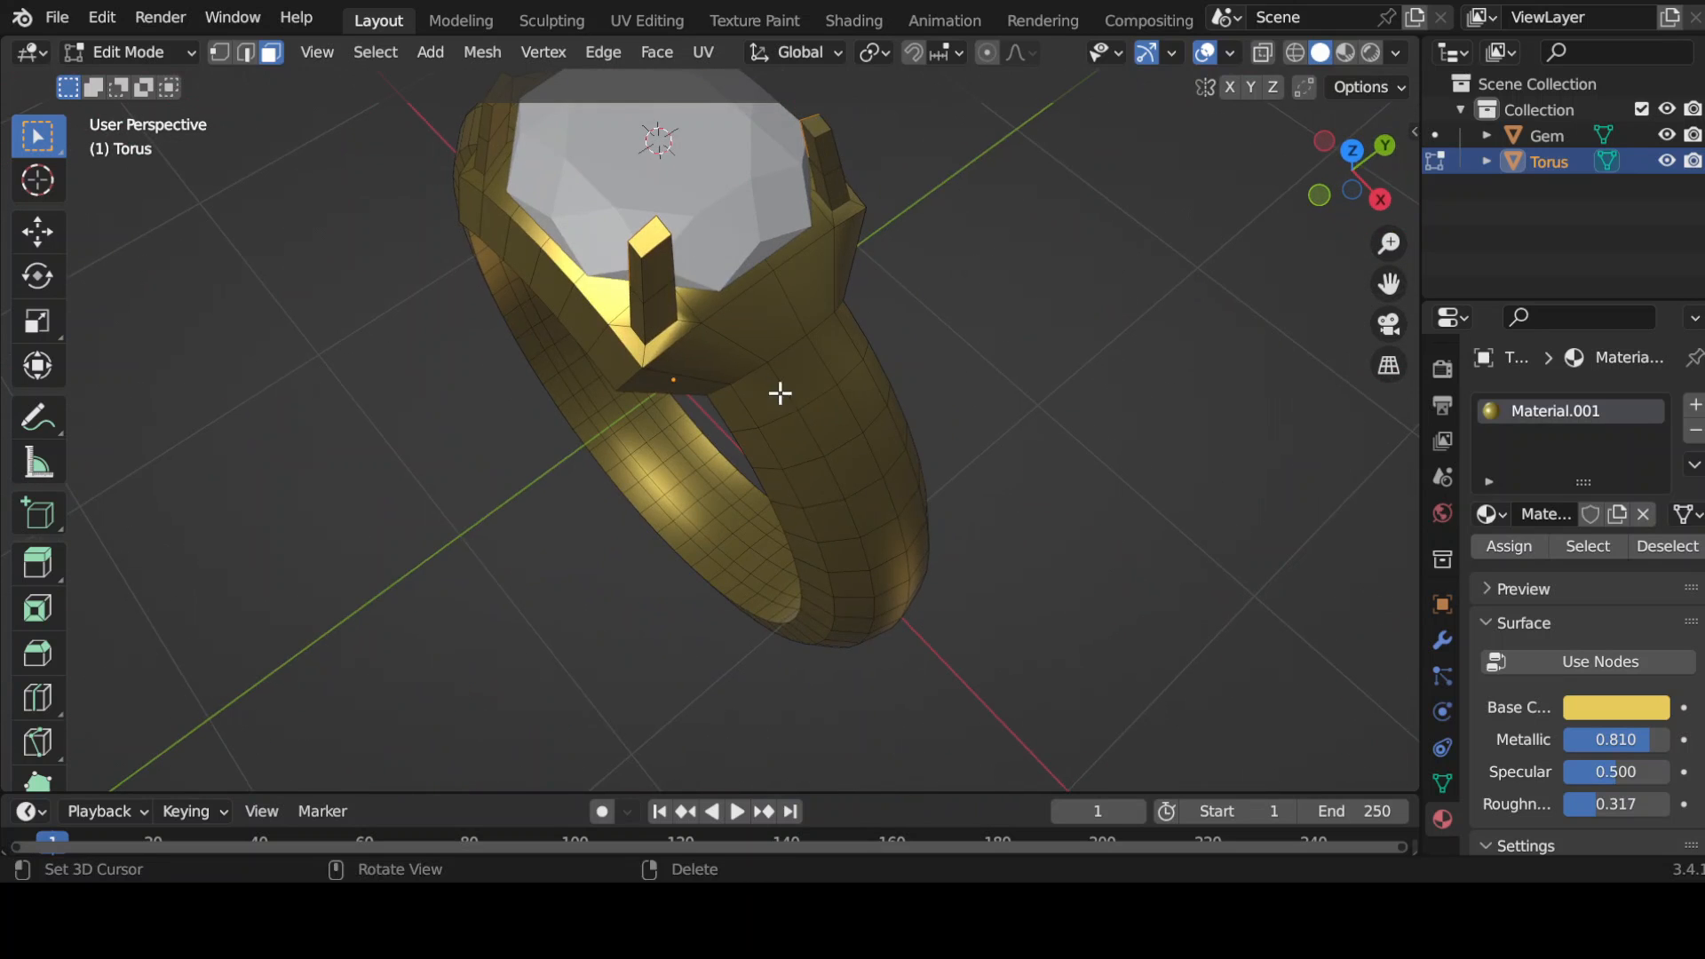
pyautogui.moveTo(545, 169); pyautogui.dragTo(688, 431, button='middle')
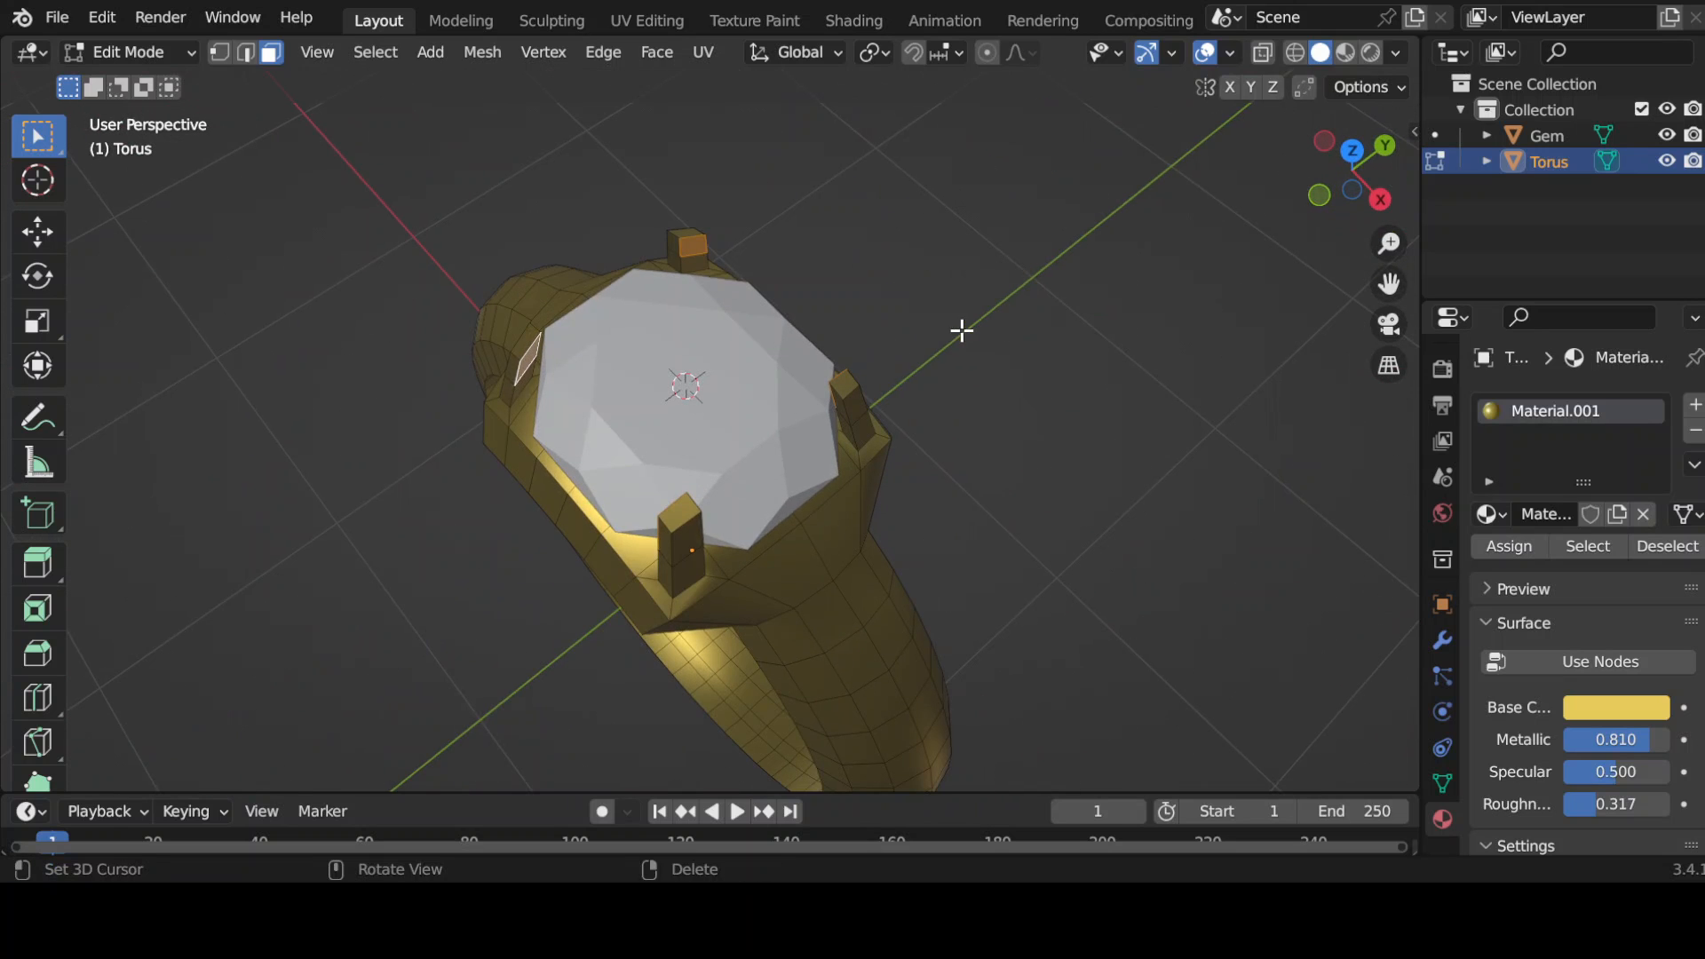
# - Extrude the selected prong faces and scale them inward to form claws over the gem's edge
pyautogui.press('e')
pyautogui.press('s')
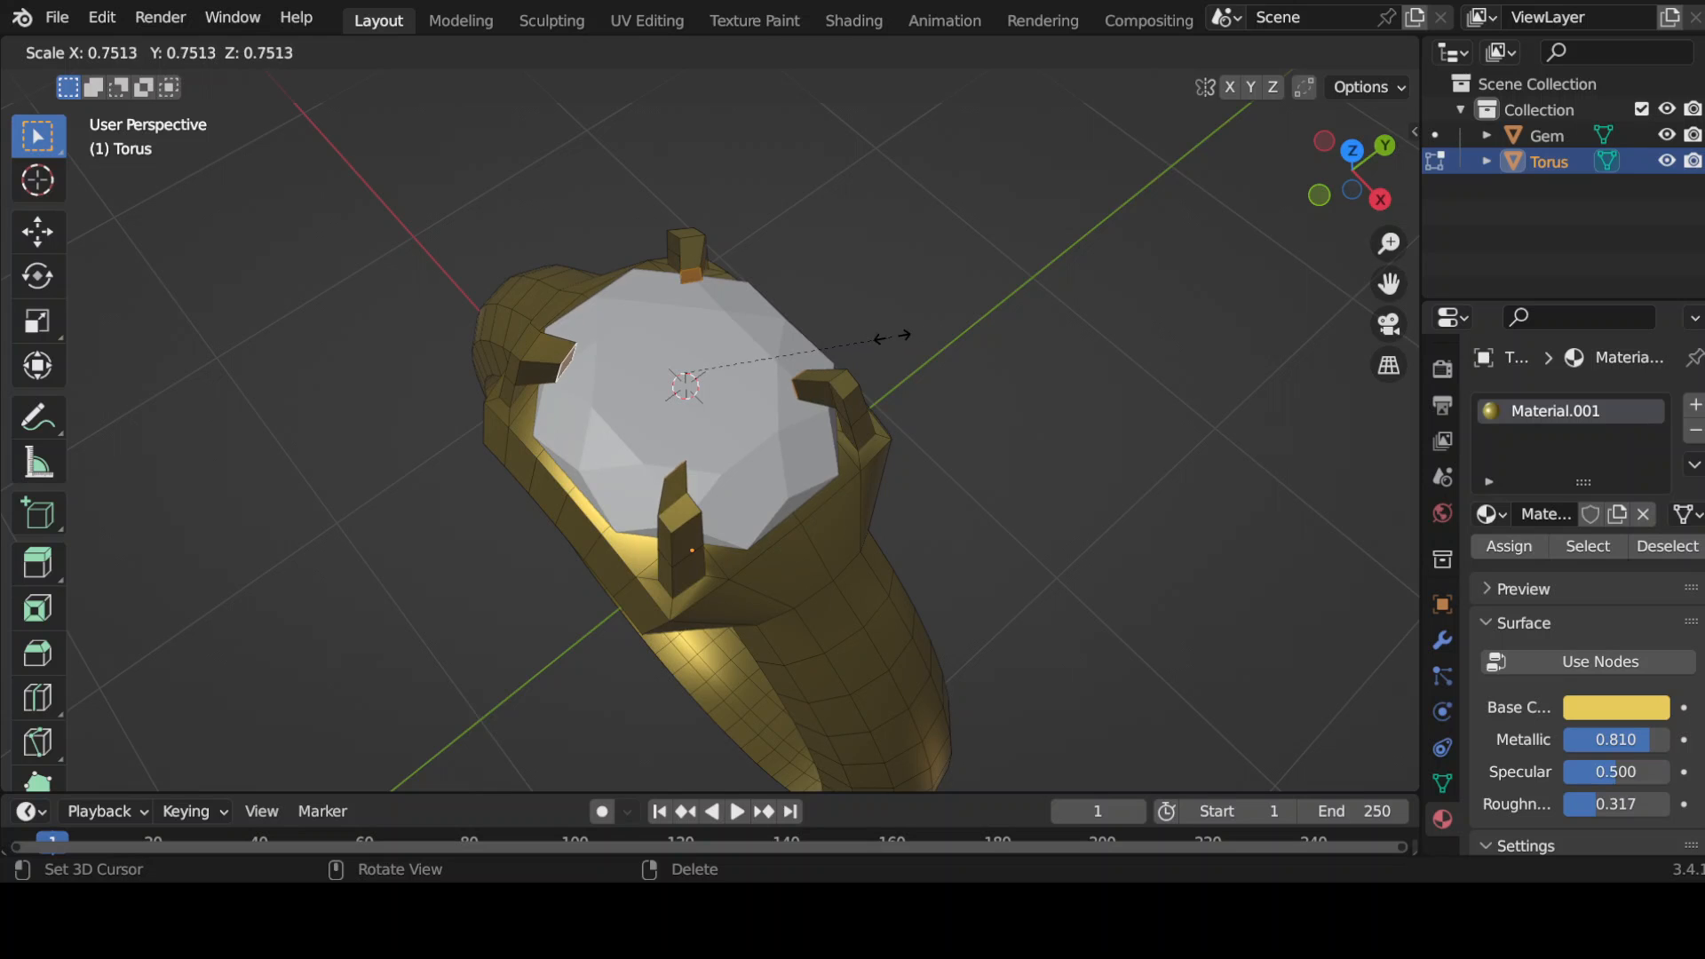
pyautogui.rightClick(891, 338)
pyautogui.moveTo(890, 350); pyautogui.dragTo(1075, 233, button='middle')
pyautogui.moveTo(1076, 243); pyautogui.dragTo(867, 479, button='middle')
# - Return to Object Mode, assign the existing material named Material to the gem and turn off its nodes
pyautogui.press('Tab')
pyautogui.click(881, 390)
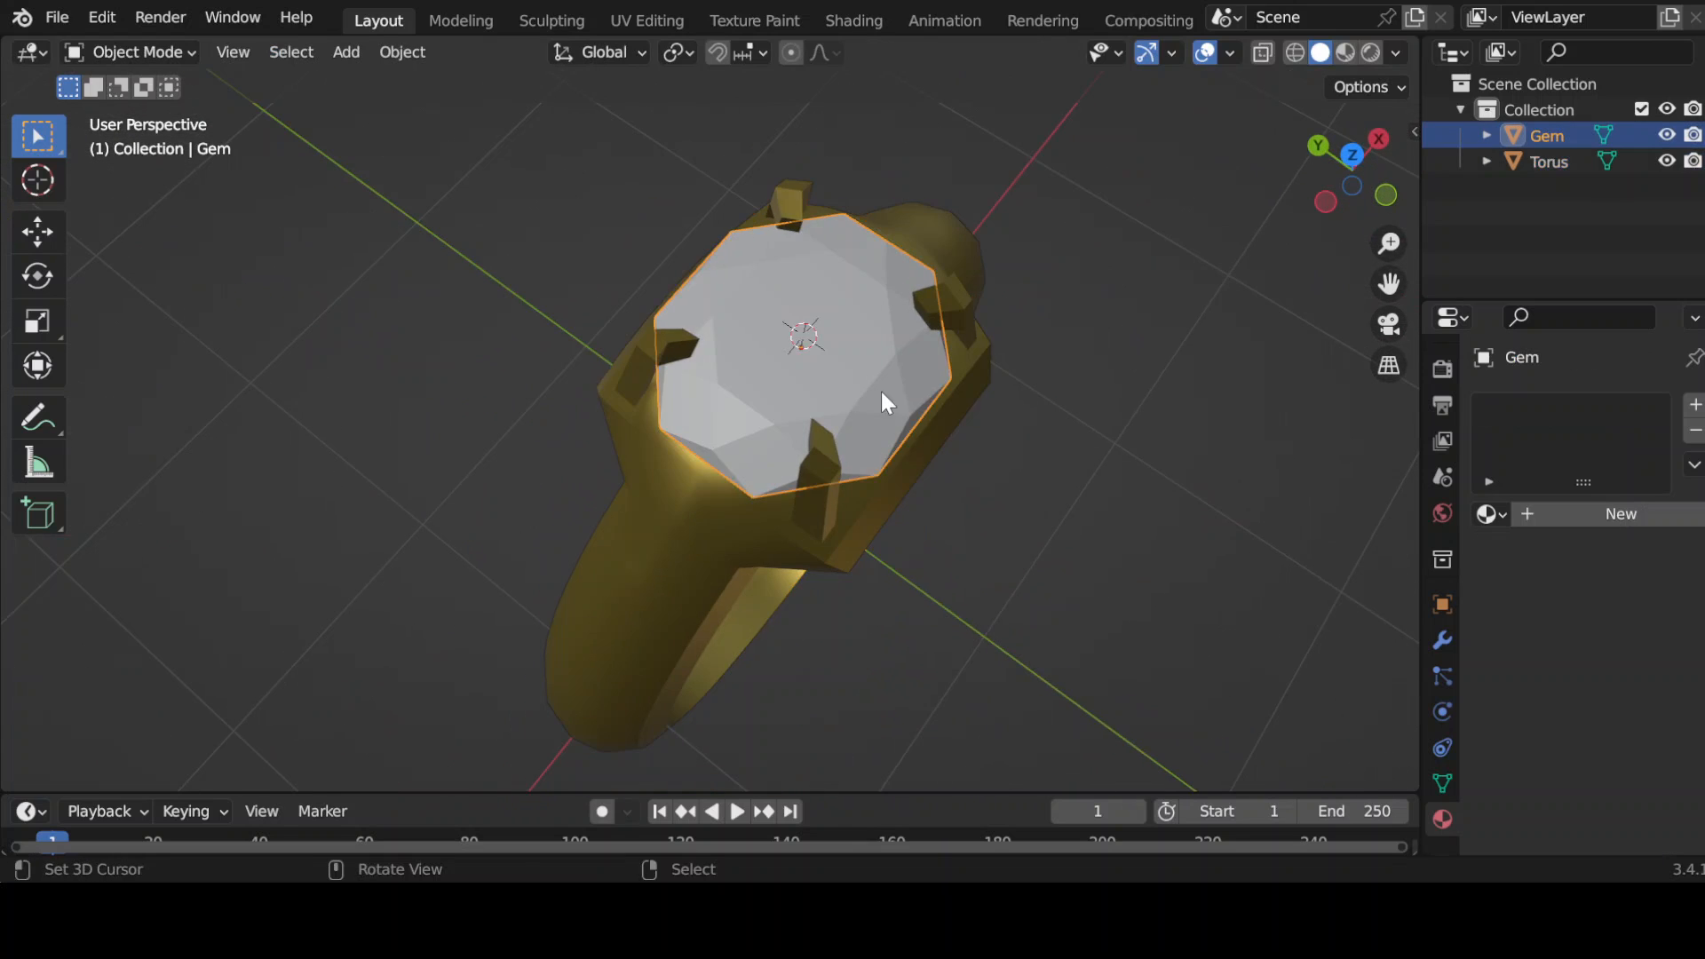
pyautogui.click(1486, 514)
pyautogui.click(1389, 552)
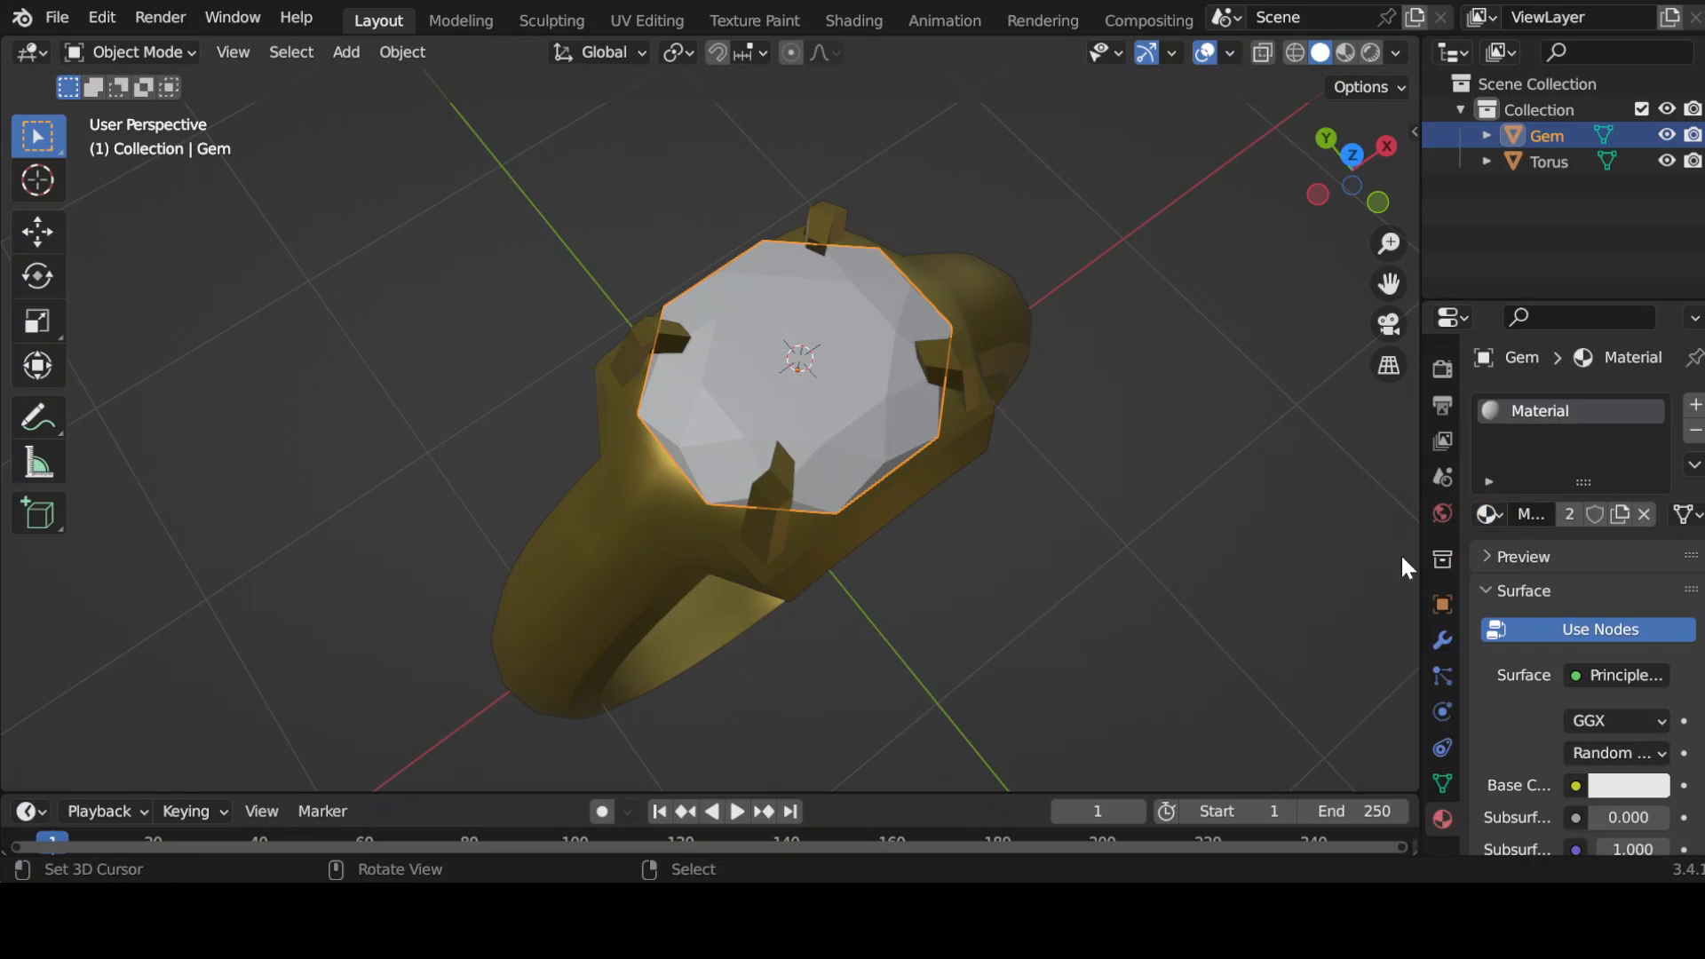
pyautogui.click(1609, 627)
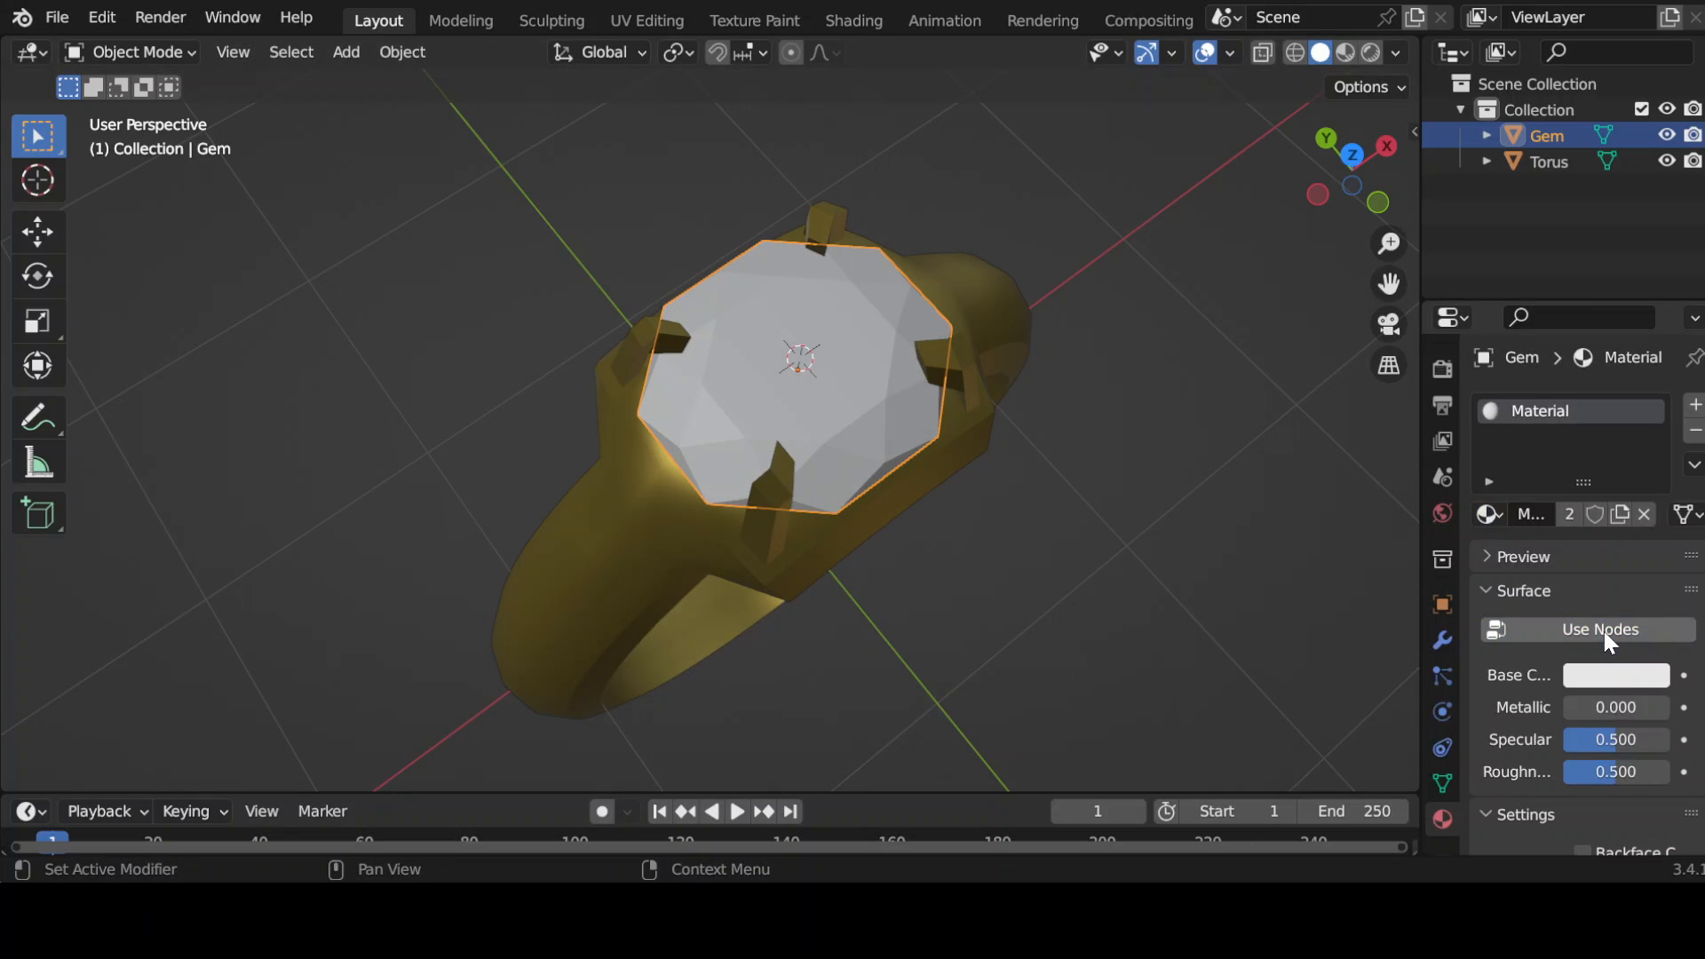
# - Set the gem material's base colour to red and its metallic to about 0.992
pyautogui.click(1610, 679)
pyautogui.click(1526, 463)
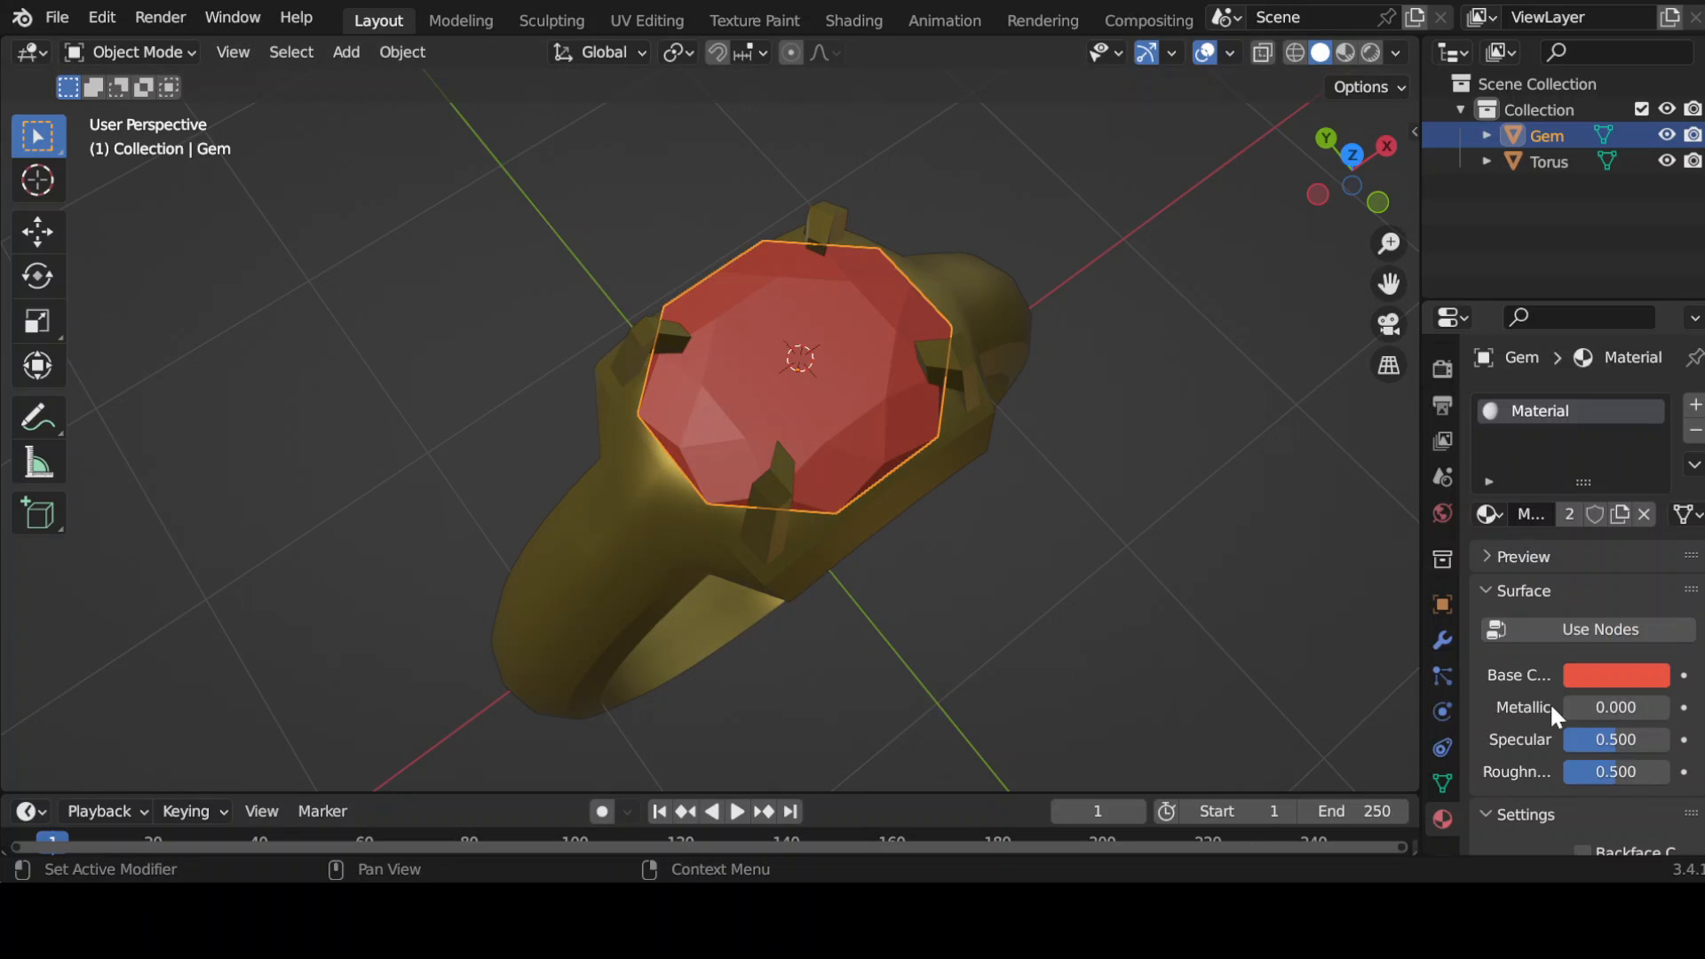
pyautogui.press('Escape')
pyautogui.moveTo(1566, 710); pyautogui.dragTo(1655, 710)
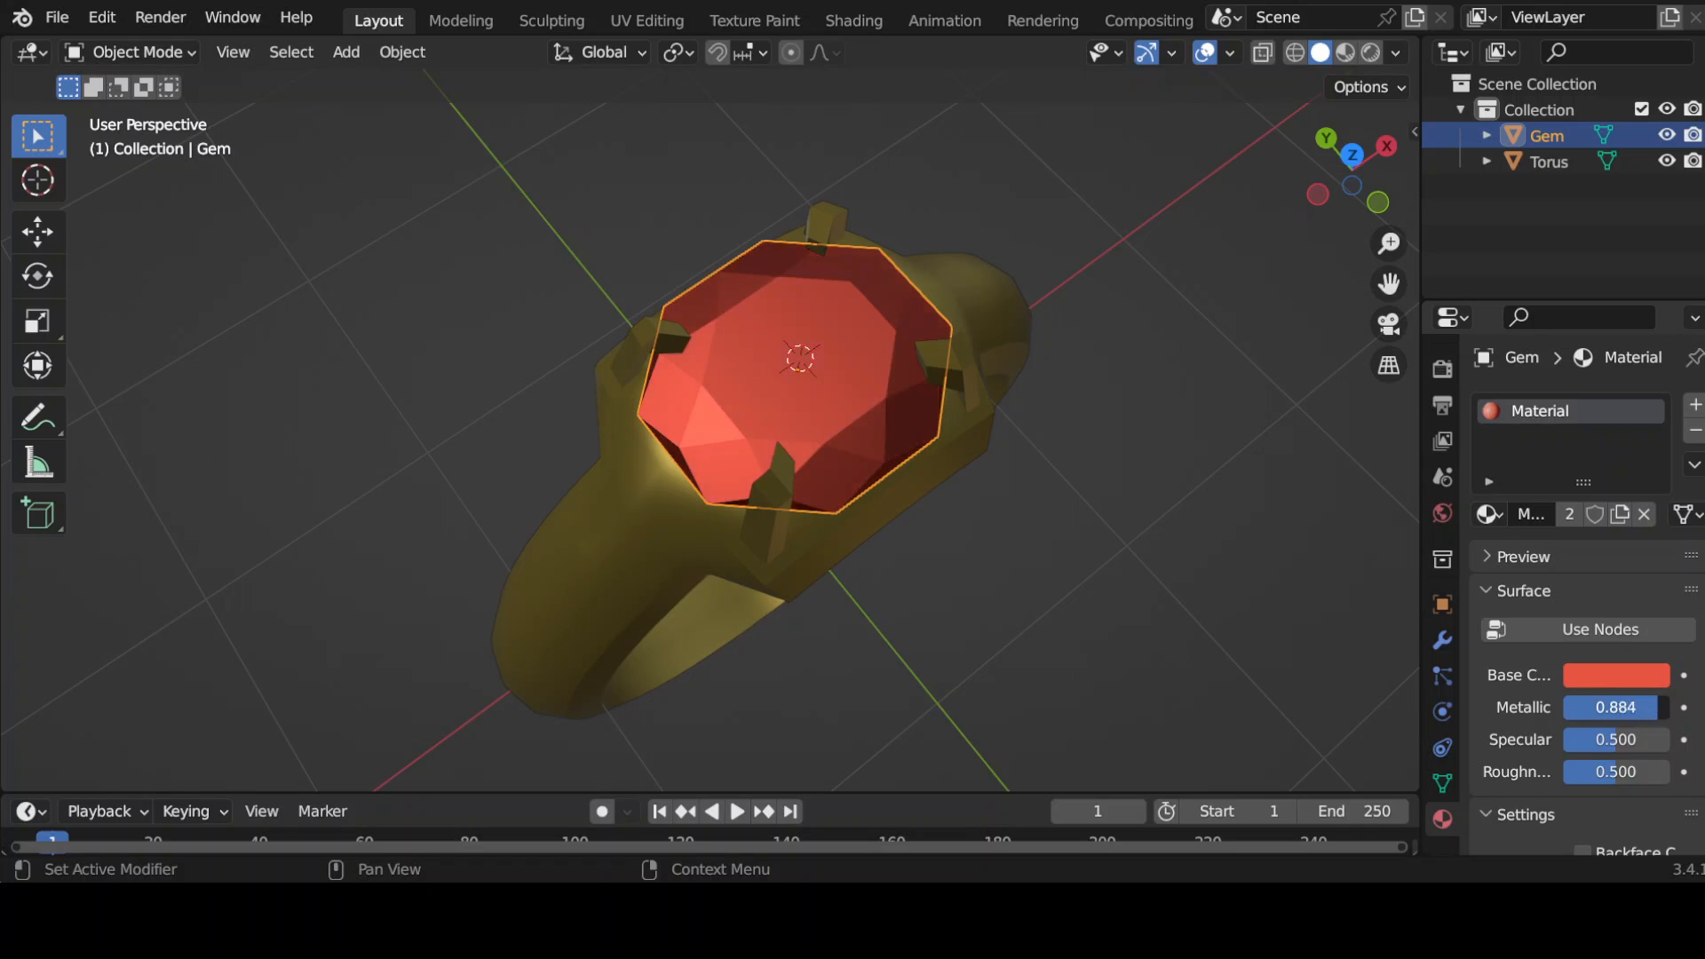
# - Change the gem's base colour to crimson with hue about 0.988 and saturation about 0.960
pyautogui.moveTo(994, 532); pyautogui.dragTo(803, 418, button='middle')
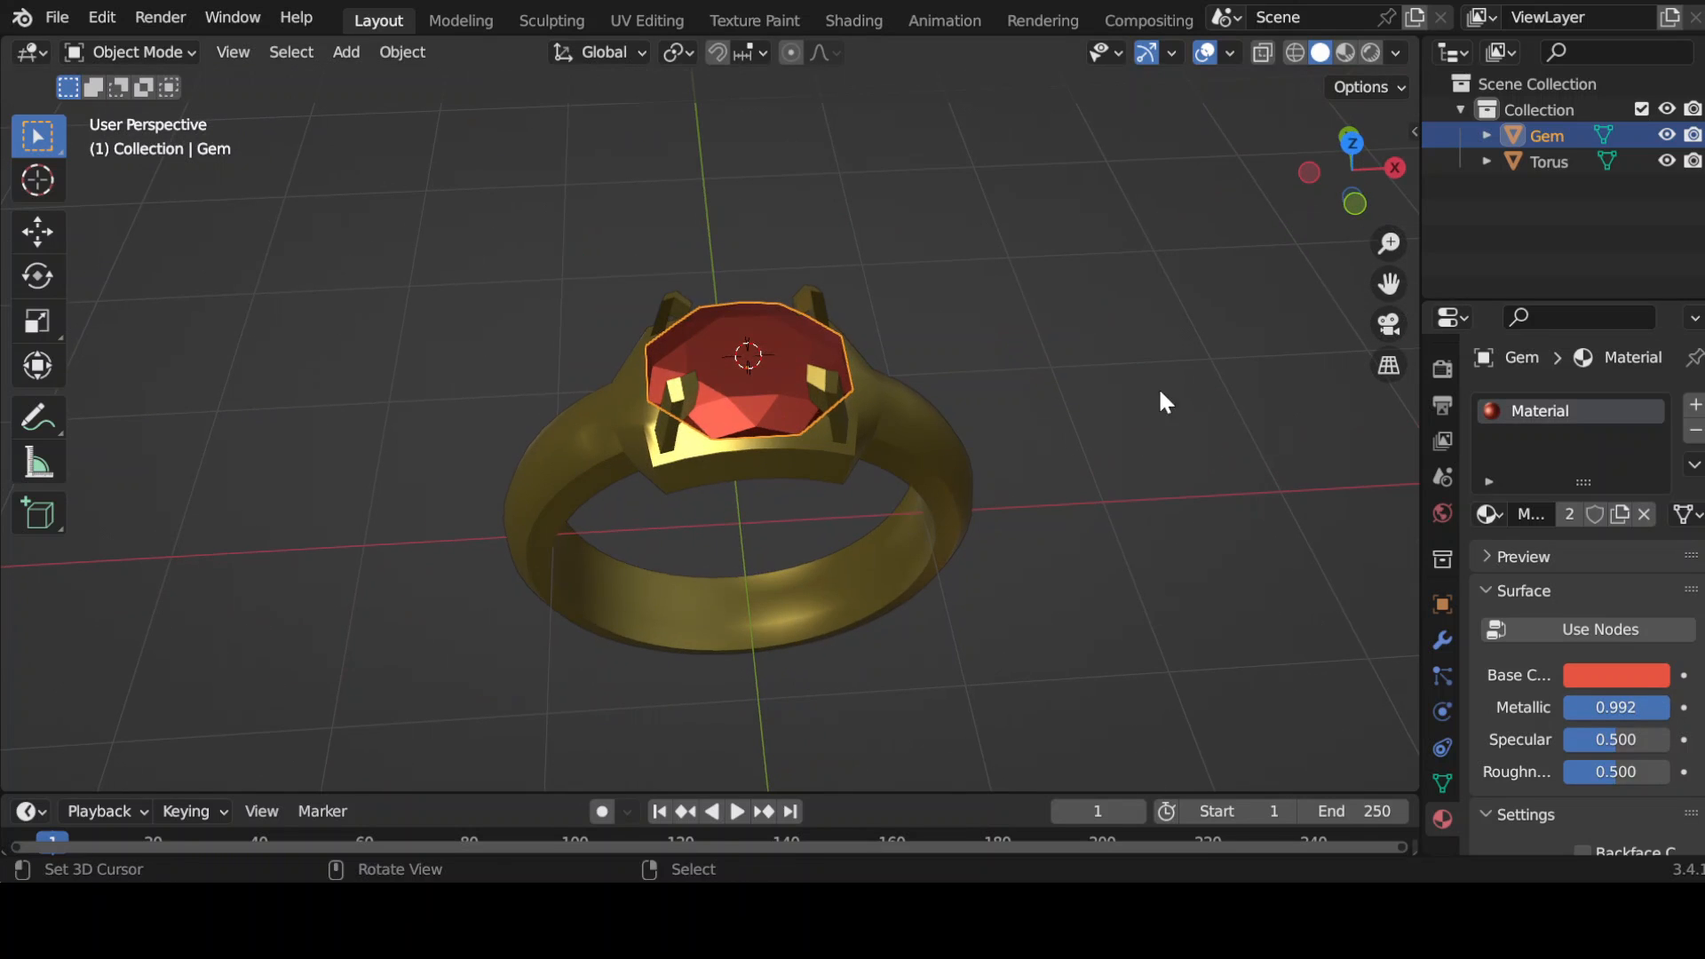
pyautogui.click(1590, 678)
pyautogui.click(1552, 468)
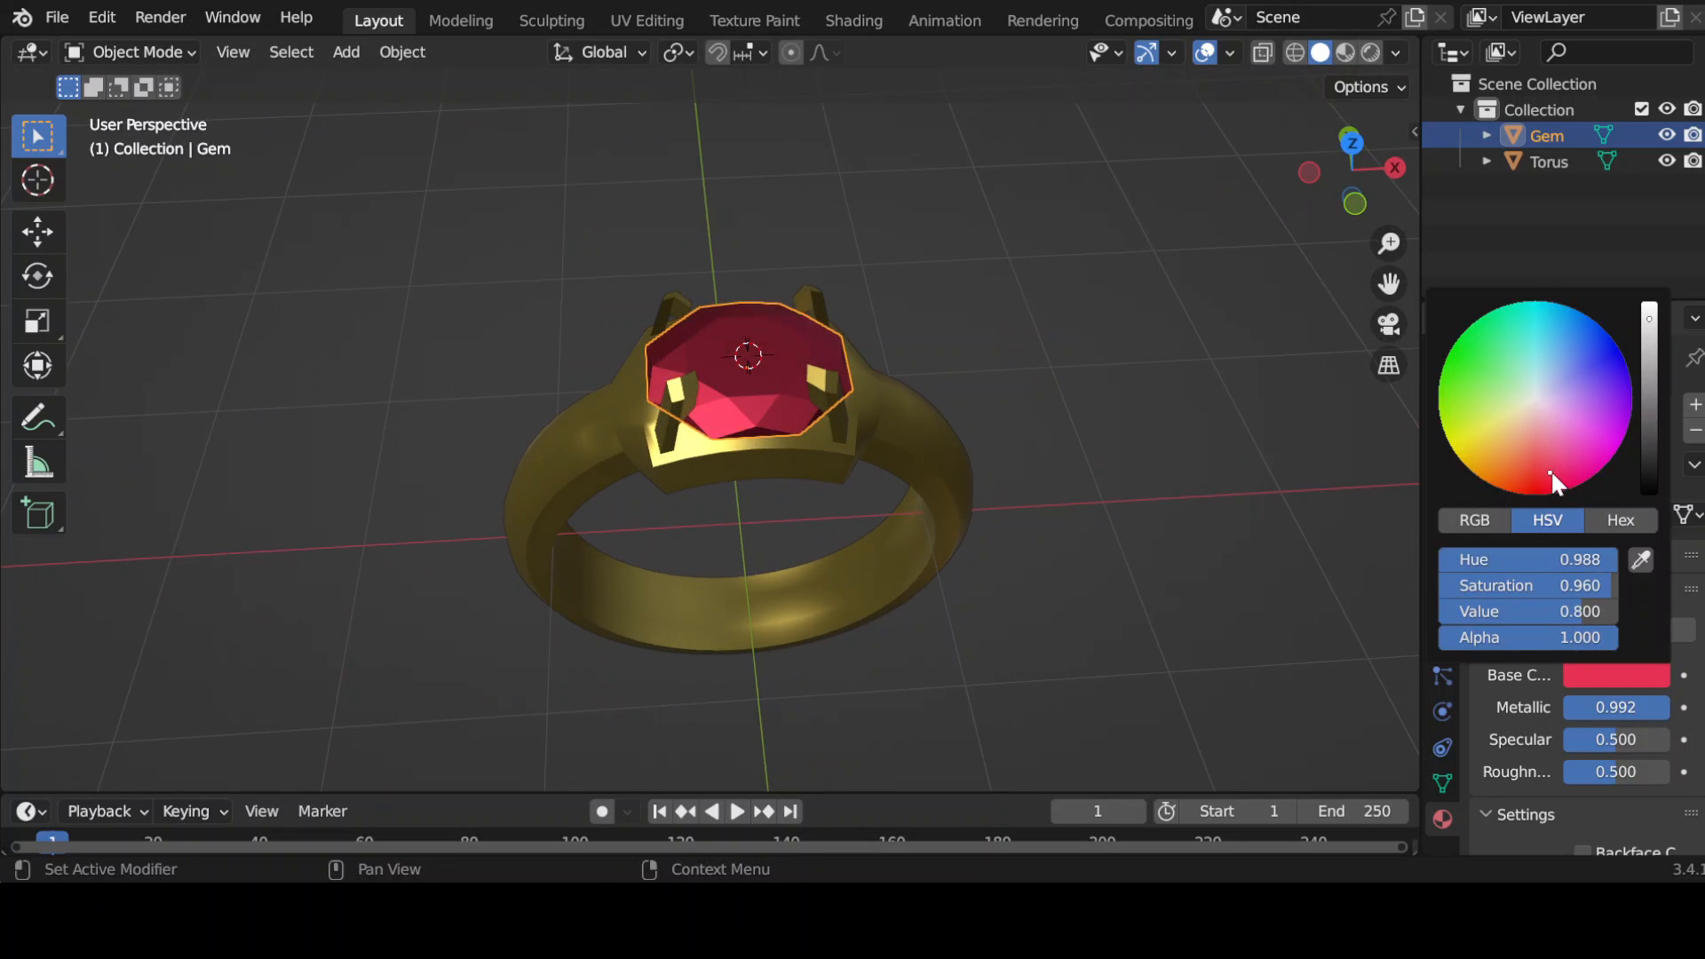
# - Set the gem's roughness to about 0.079 and view the ring in Material Preview with the animation playing
pyautogui.moveTo(1614, 769); pyautogui.dragTo(1568, 769)
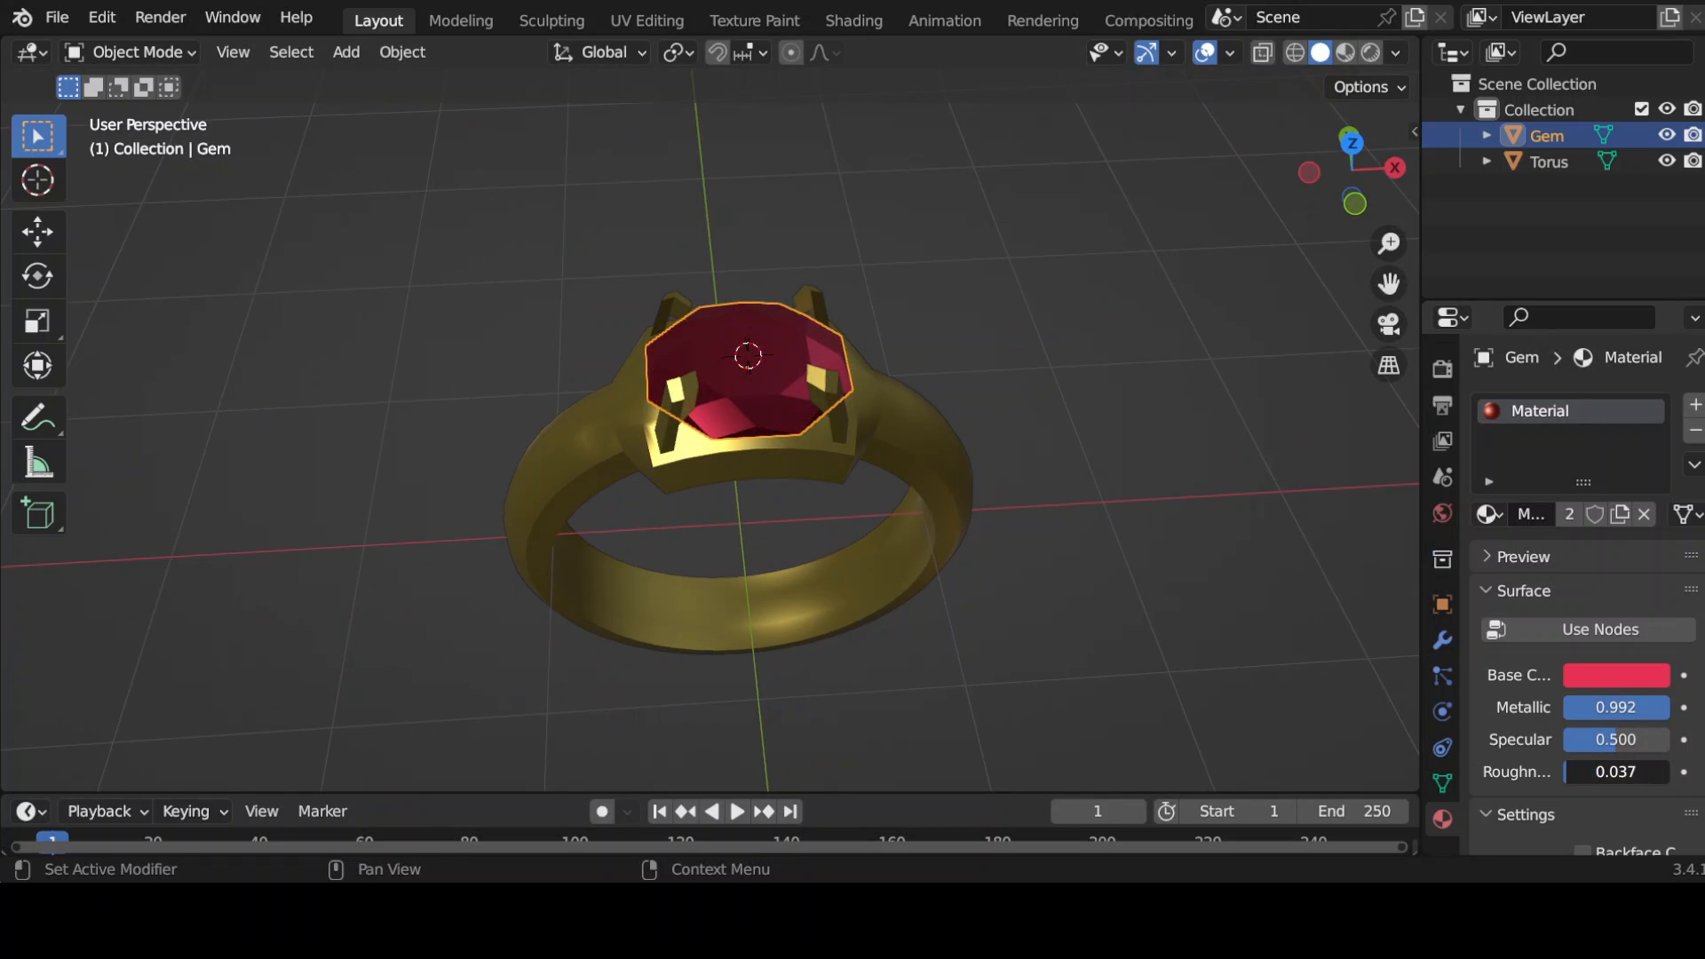
pyautogui.click(1347, 59)
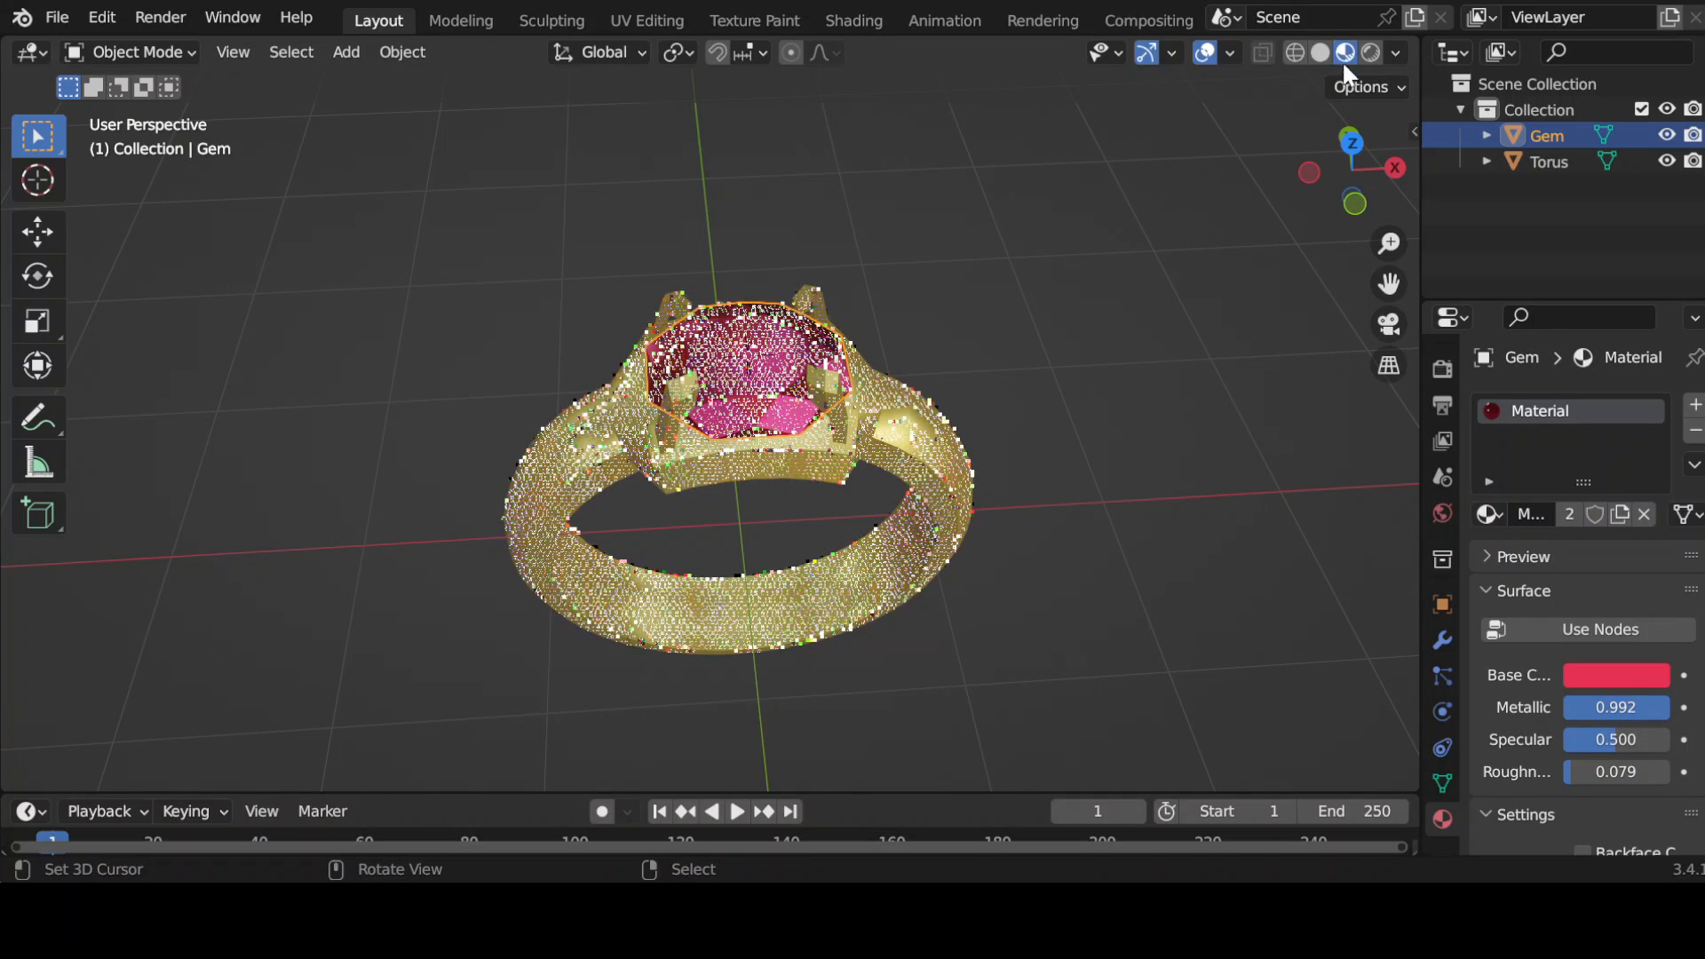
pyautogui.click(737, 813)
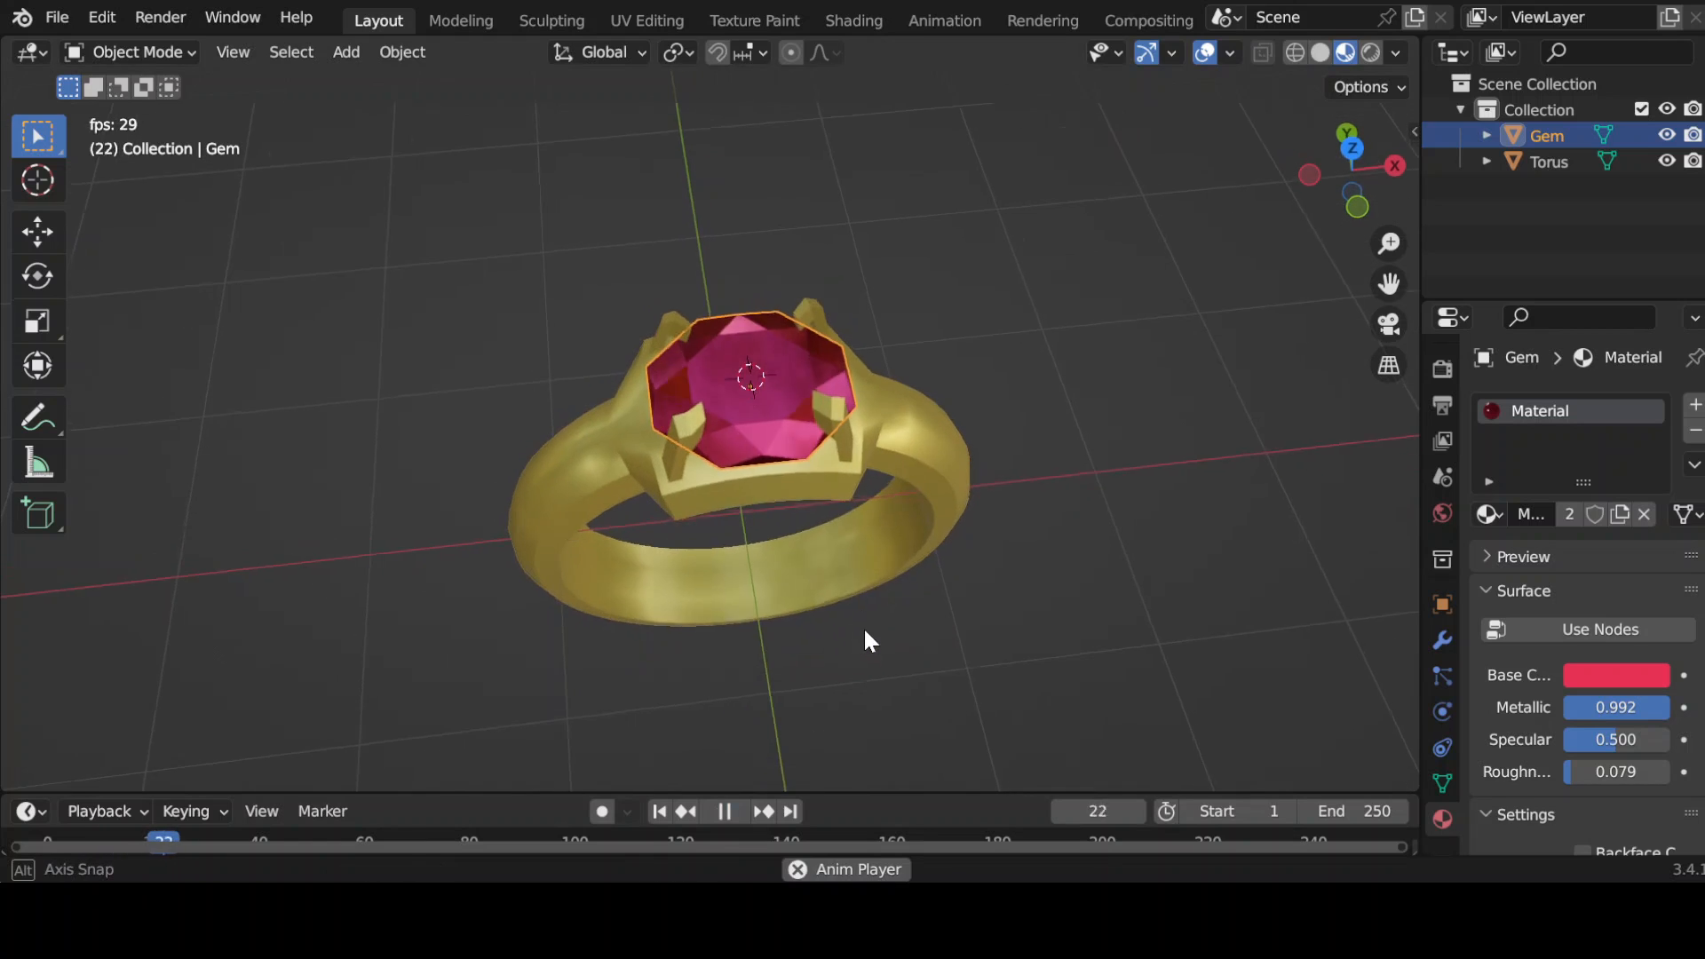
# - Adjust the gem's mesh along Z in Edit Mode and return to Object Mode
pyautogui.press('Tab')
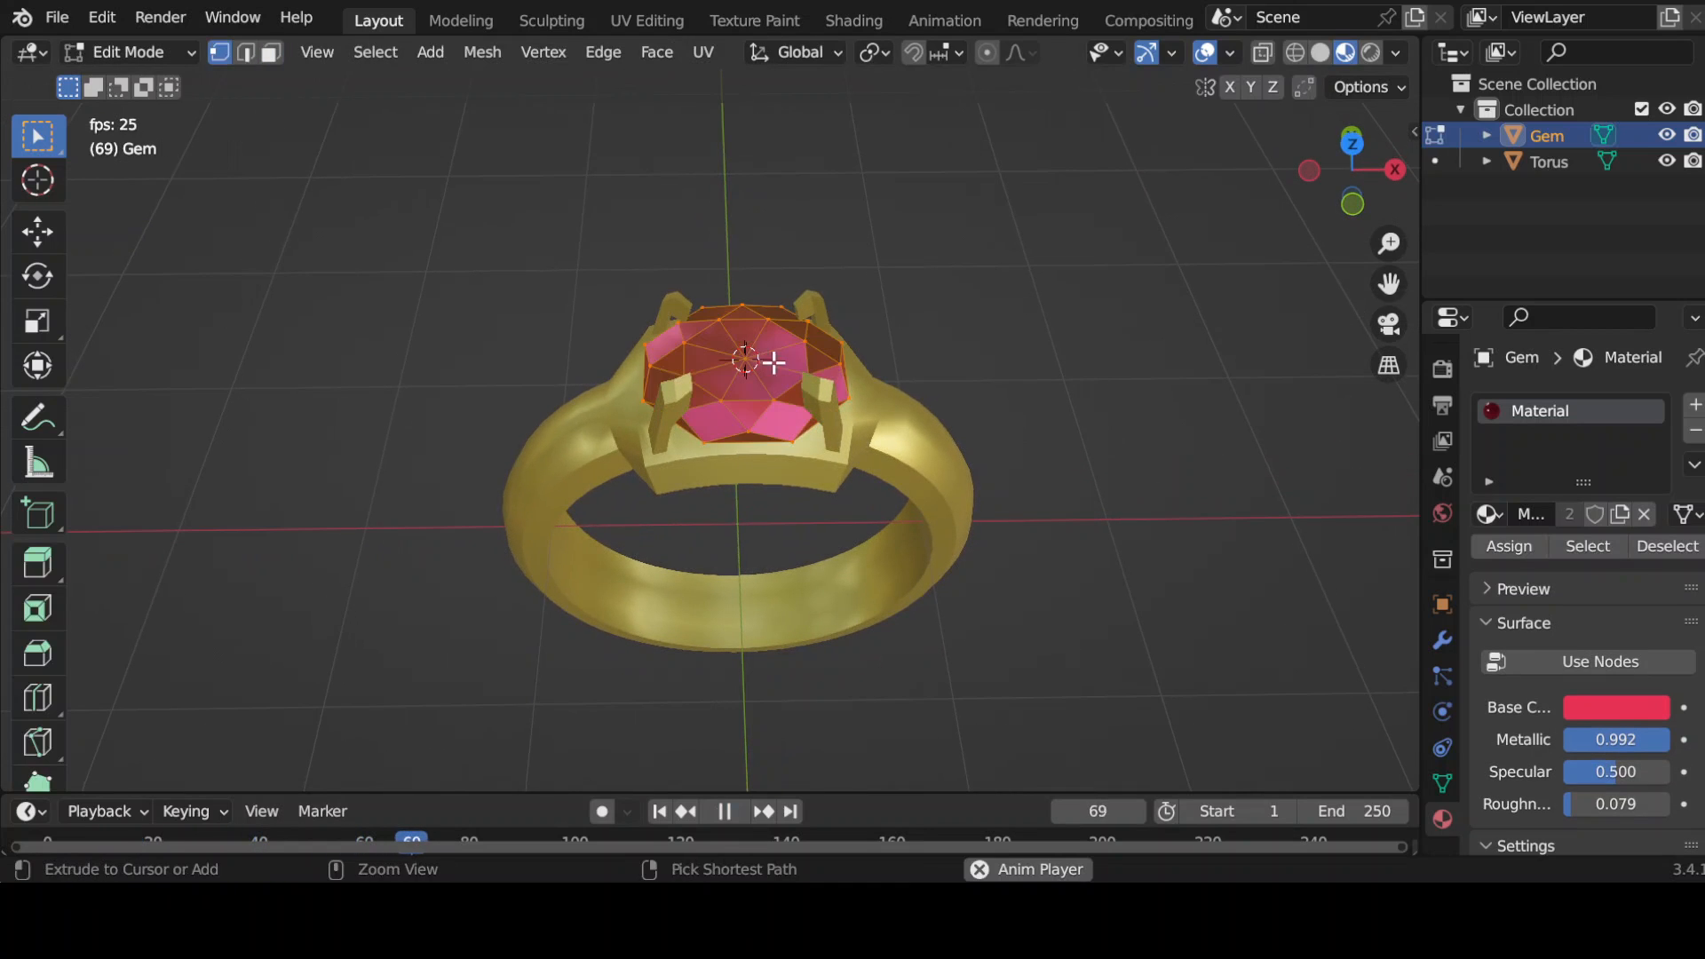
pyautogui.hotkey('alt', 'a')
pyautogui.press('g')
pyautogui.press('z')
pyautogui.click(767, 360)
pyautogui.press('Tab')
pyautogui.moveTo(1153, 506); pyautogui.dragTo(1036, 424, button='middle')
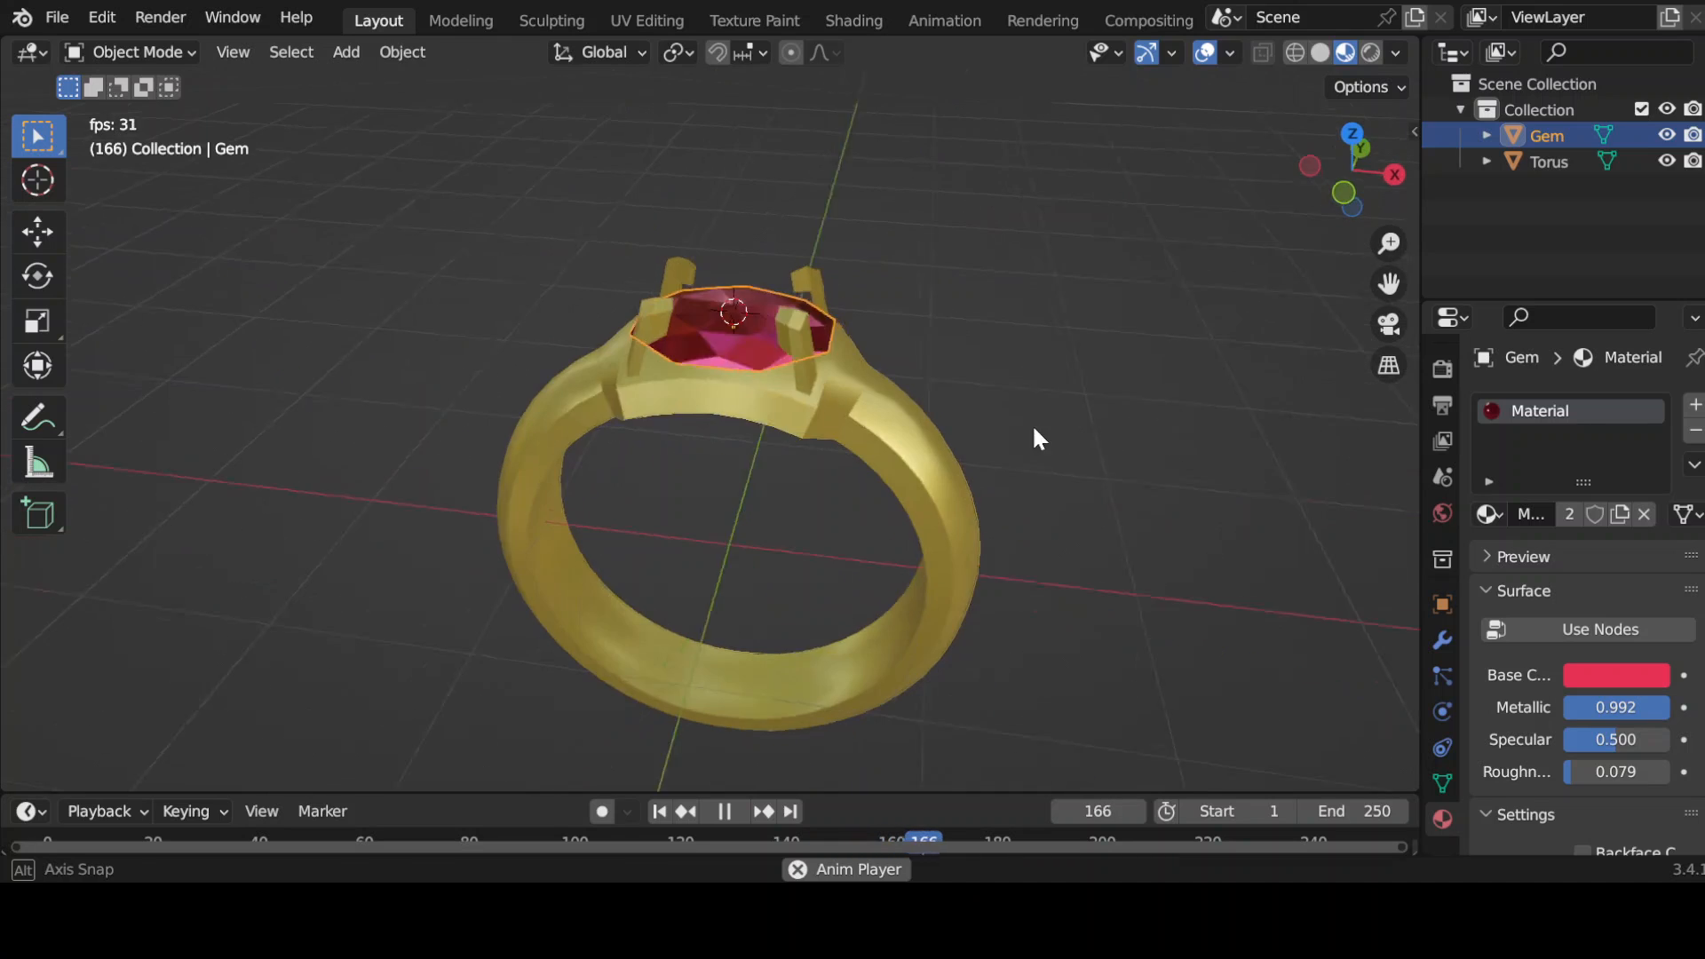
# - Add a Boolean Difference modifier to the ring band with the gem as its object, and apply it
pyautogui.click(913, 418)
pyautogui.click(1442, 639)
pyautogui.click(1479, 406)
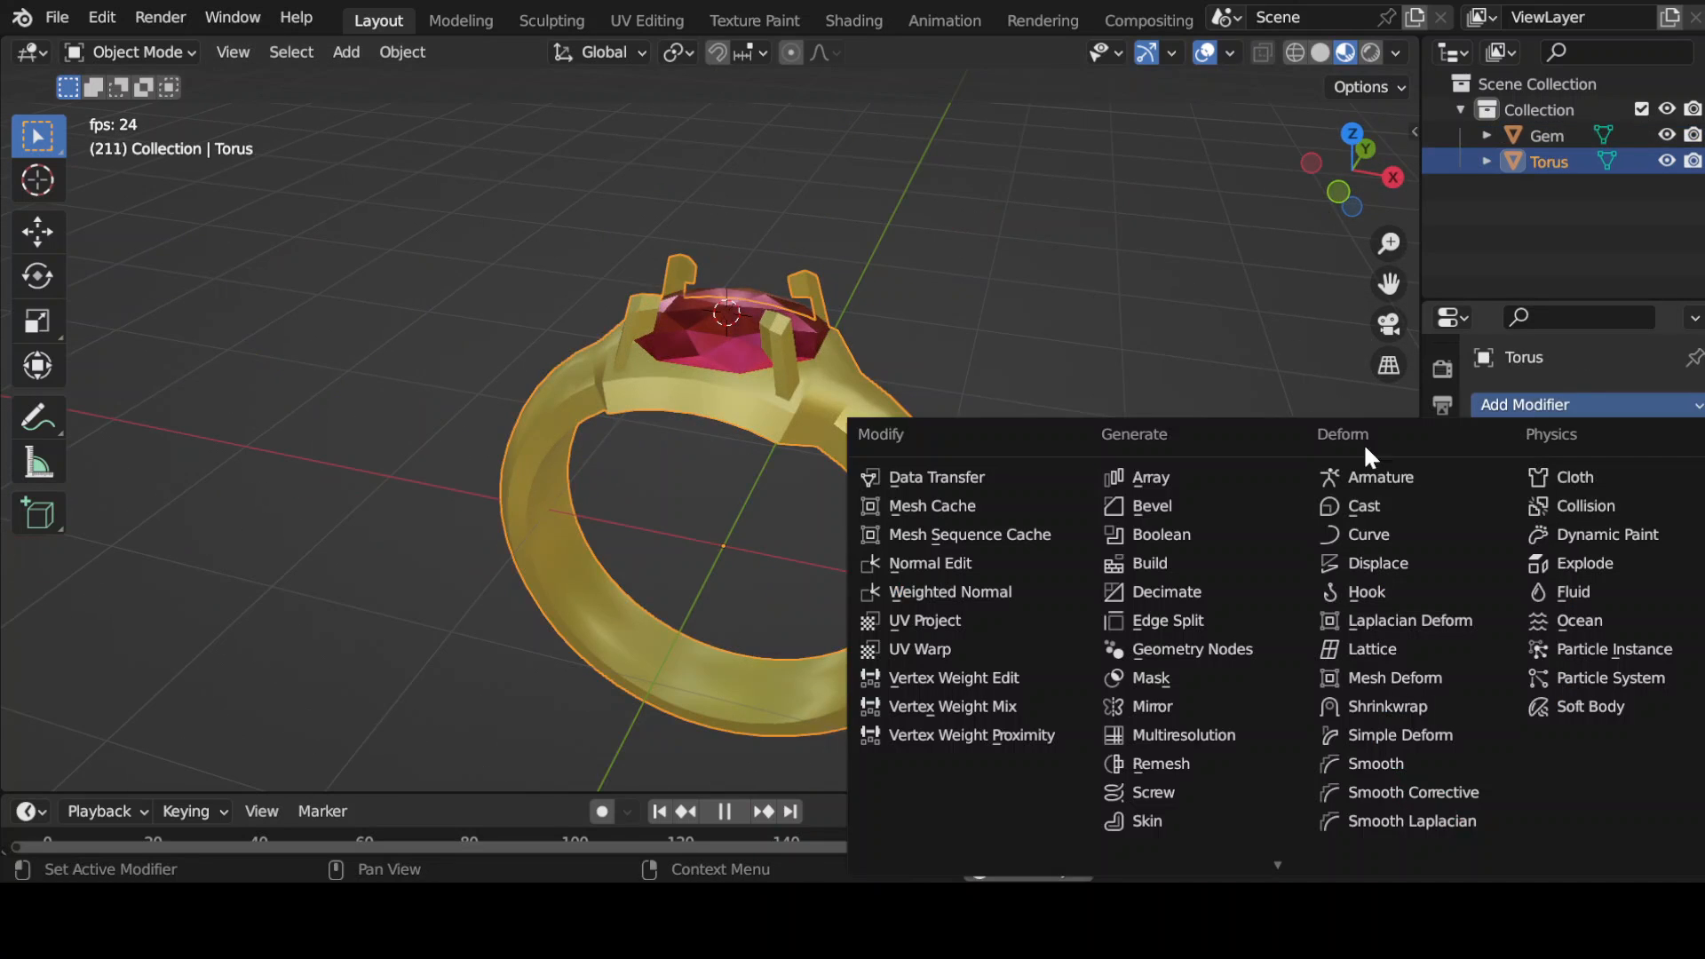
pyautogui.click(1194, 532)
pyautogui.click(1654, 551)
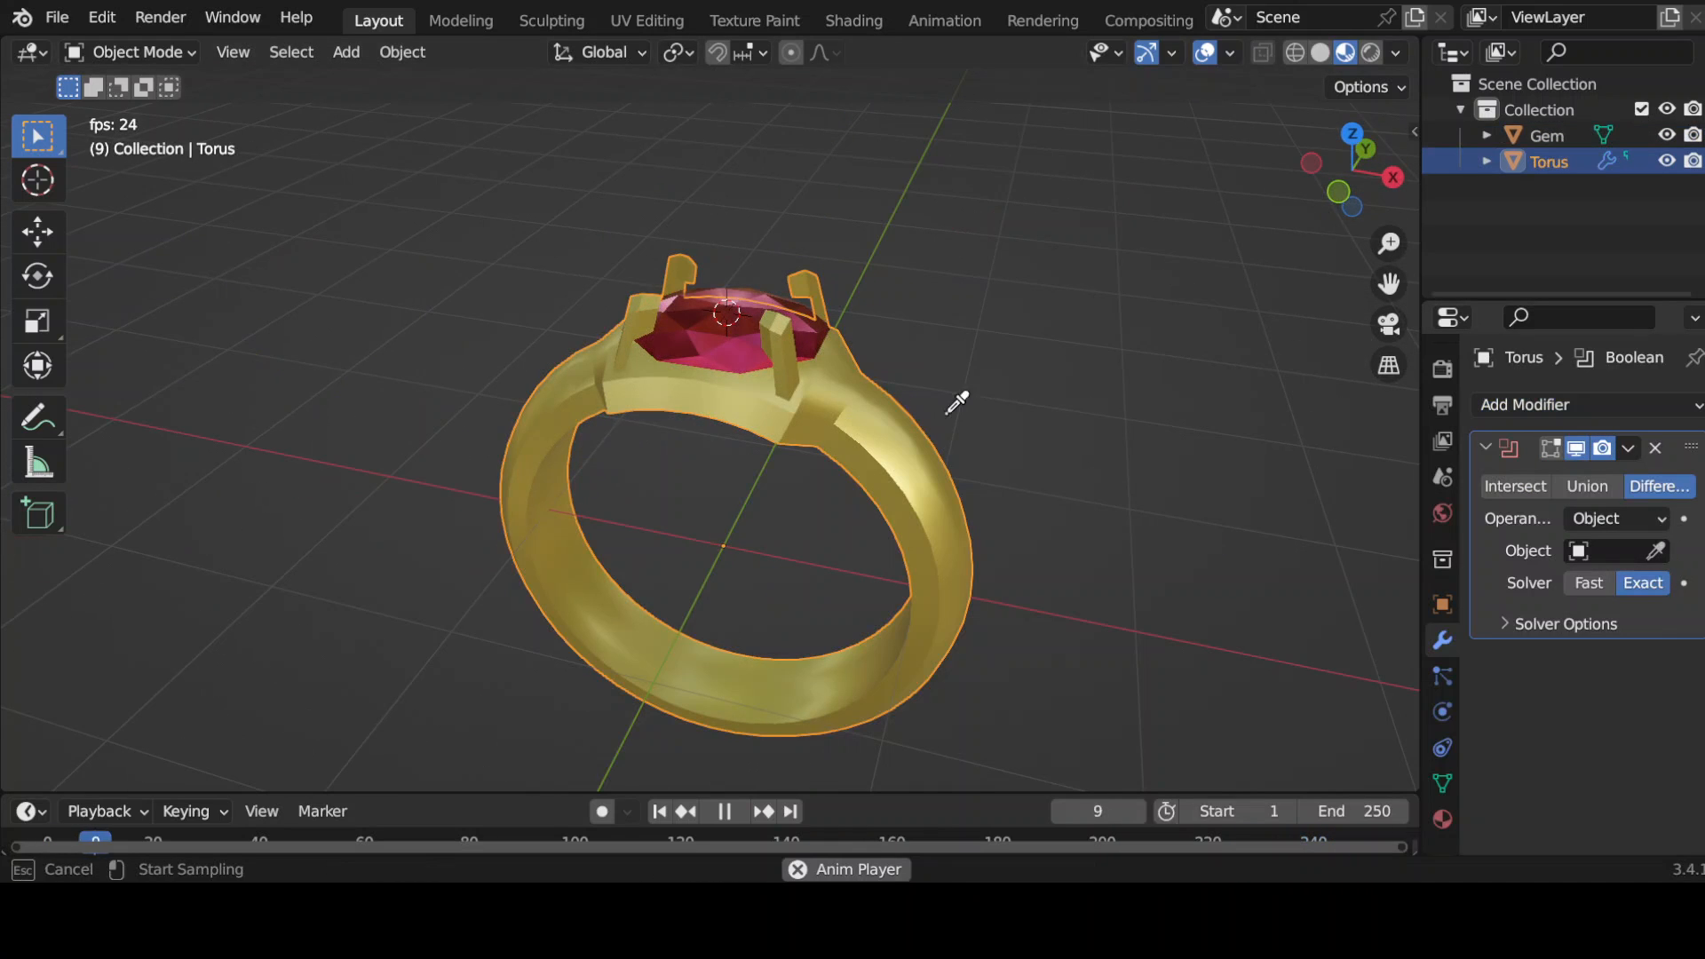
pyautogui.click(726, 354)
pyautogui.click(1628, 448)
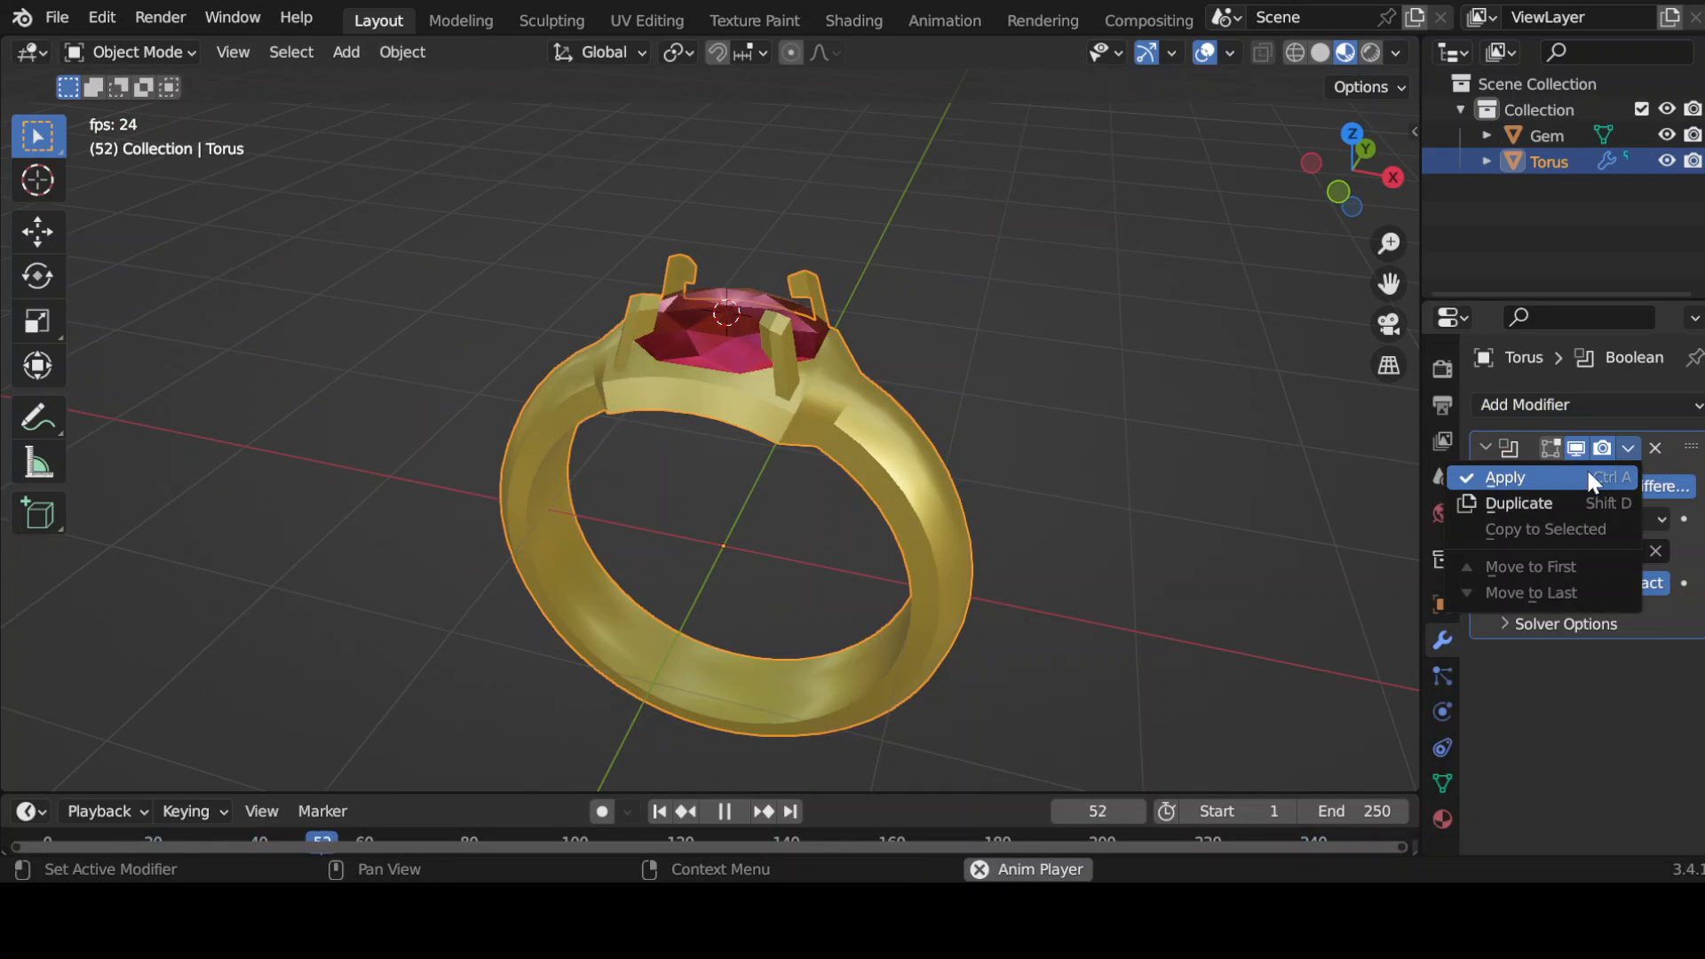
pyautogui.click(1501, 477)
# - Parent the gem to the ring band using the Object option
pyautogui.click(748, 333)
pyautogui.press('g')
pyautogui.press('Escape')
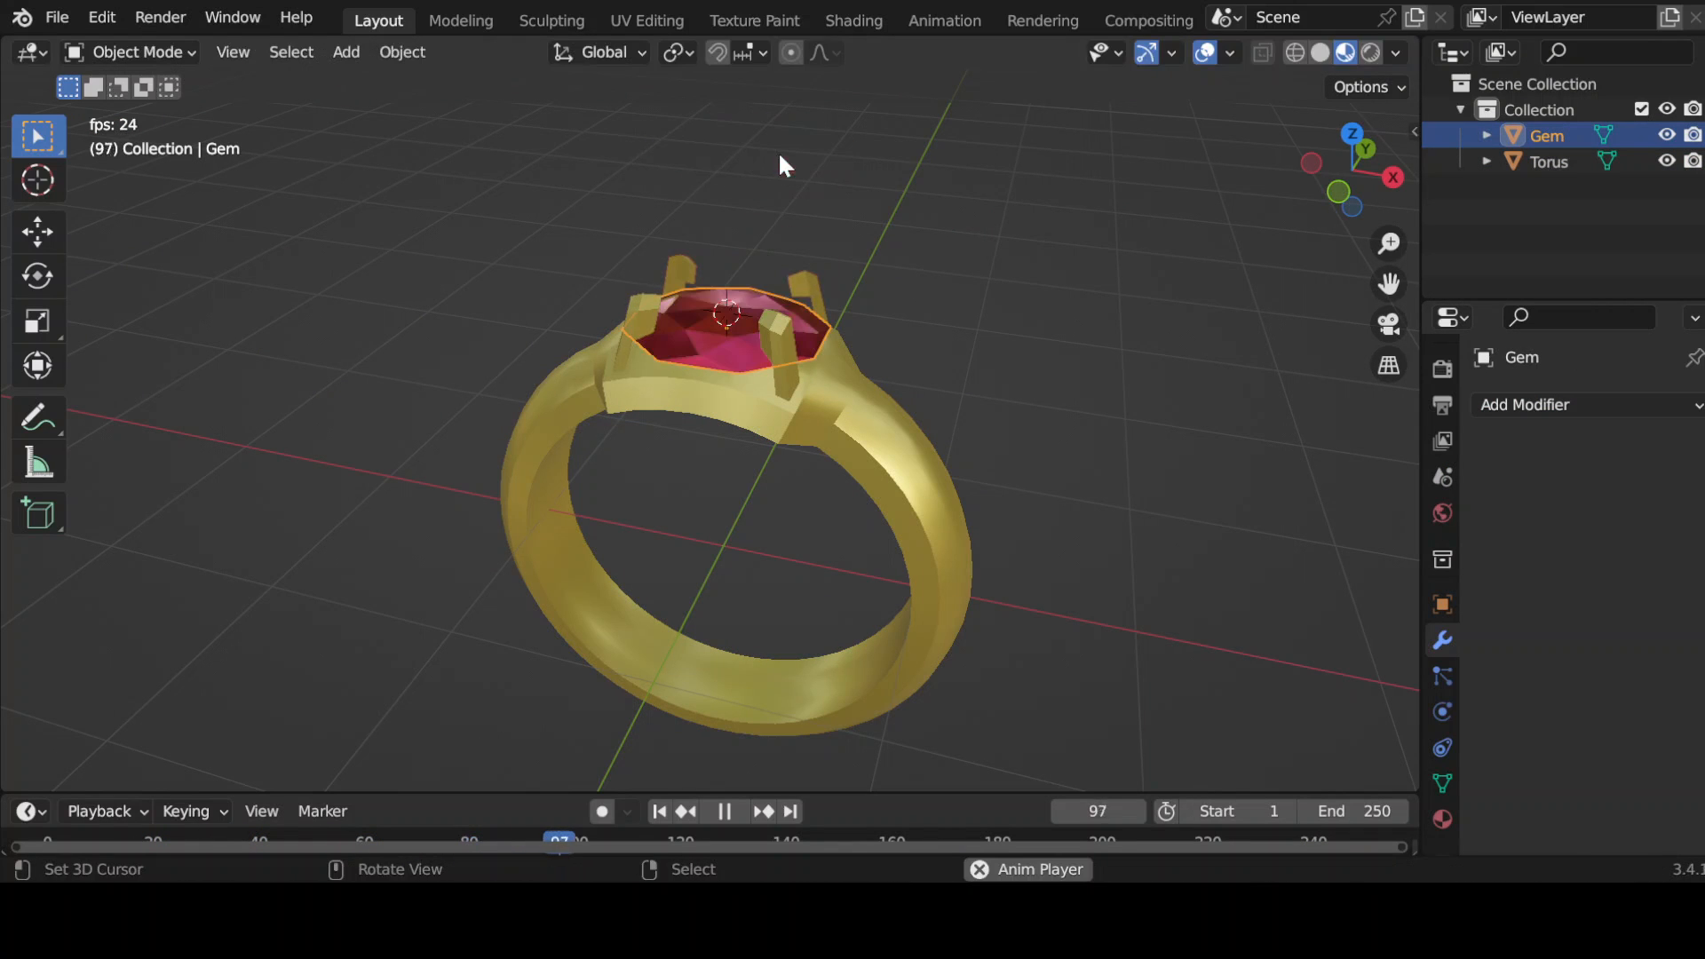
pyautogui.keyDown('shift'); pyautogui.click(813, 413); pyautogui.keyUp('shift')
pyautogui.hotkey('ctrl', 'p')
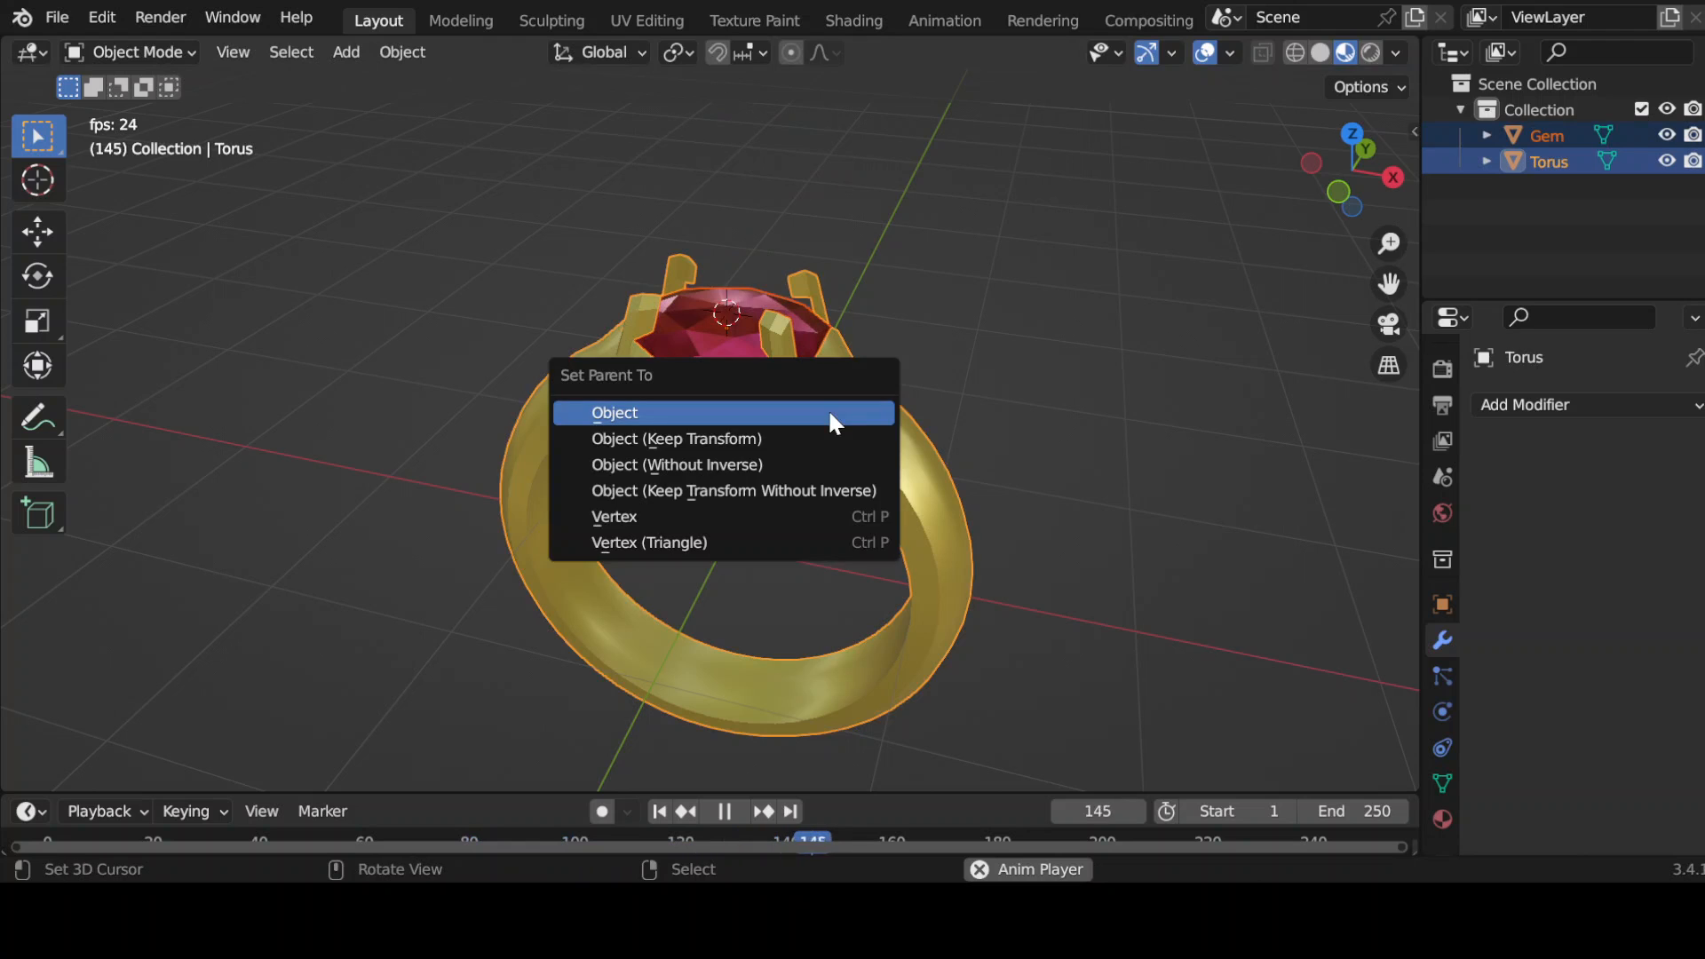
pyautogui.click(852, 417)
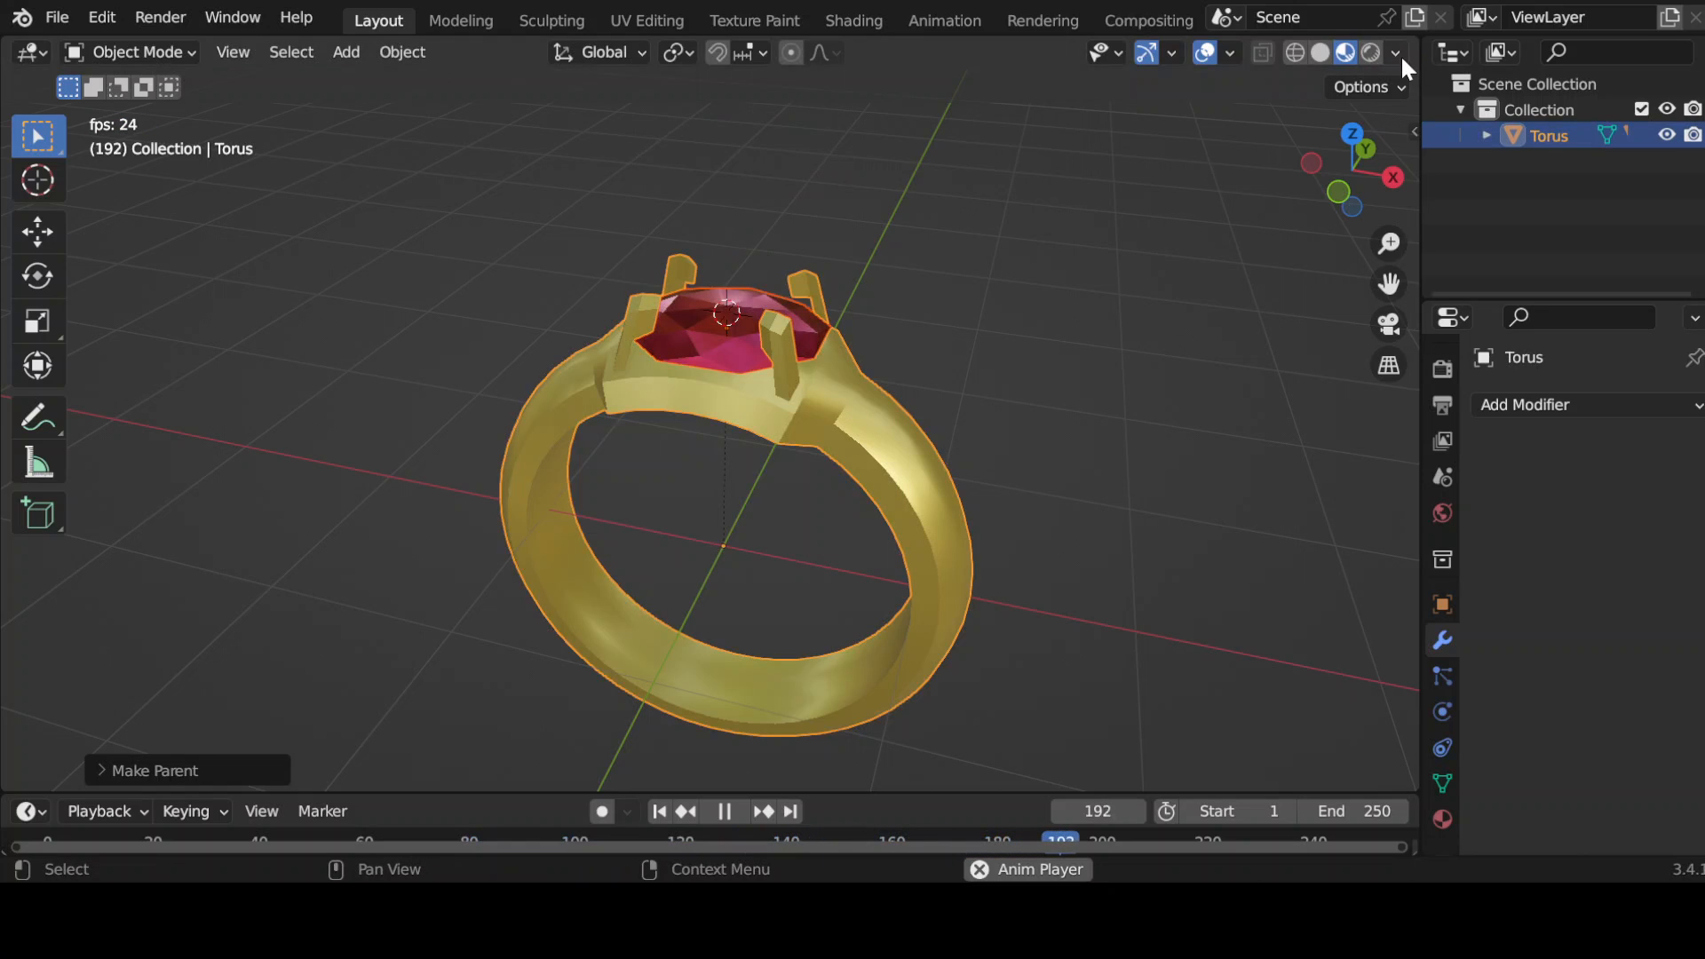
# - Show the ring's transform values and dimensions in the viewport and try scaling the ring down uniformly
pyautogui.click(1414, 134)
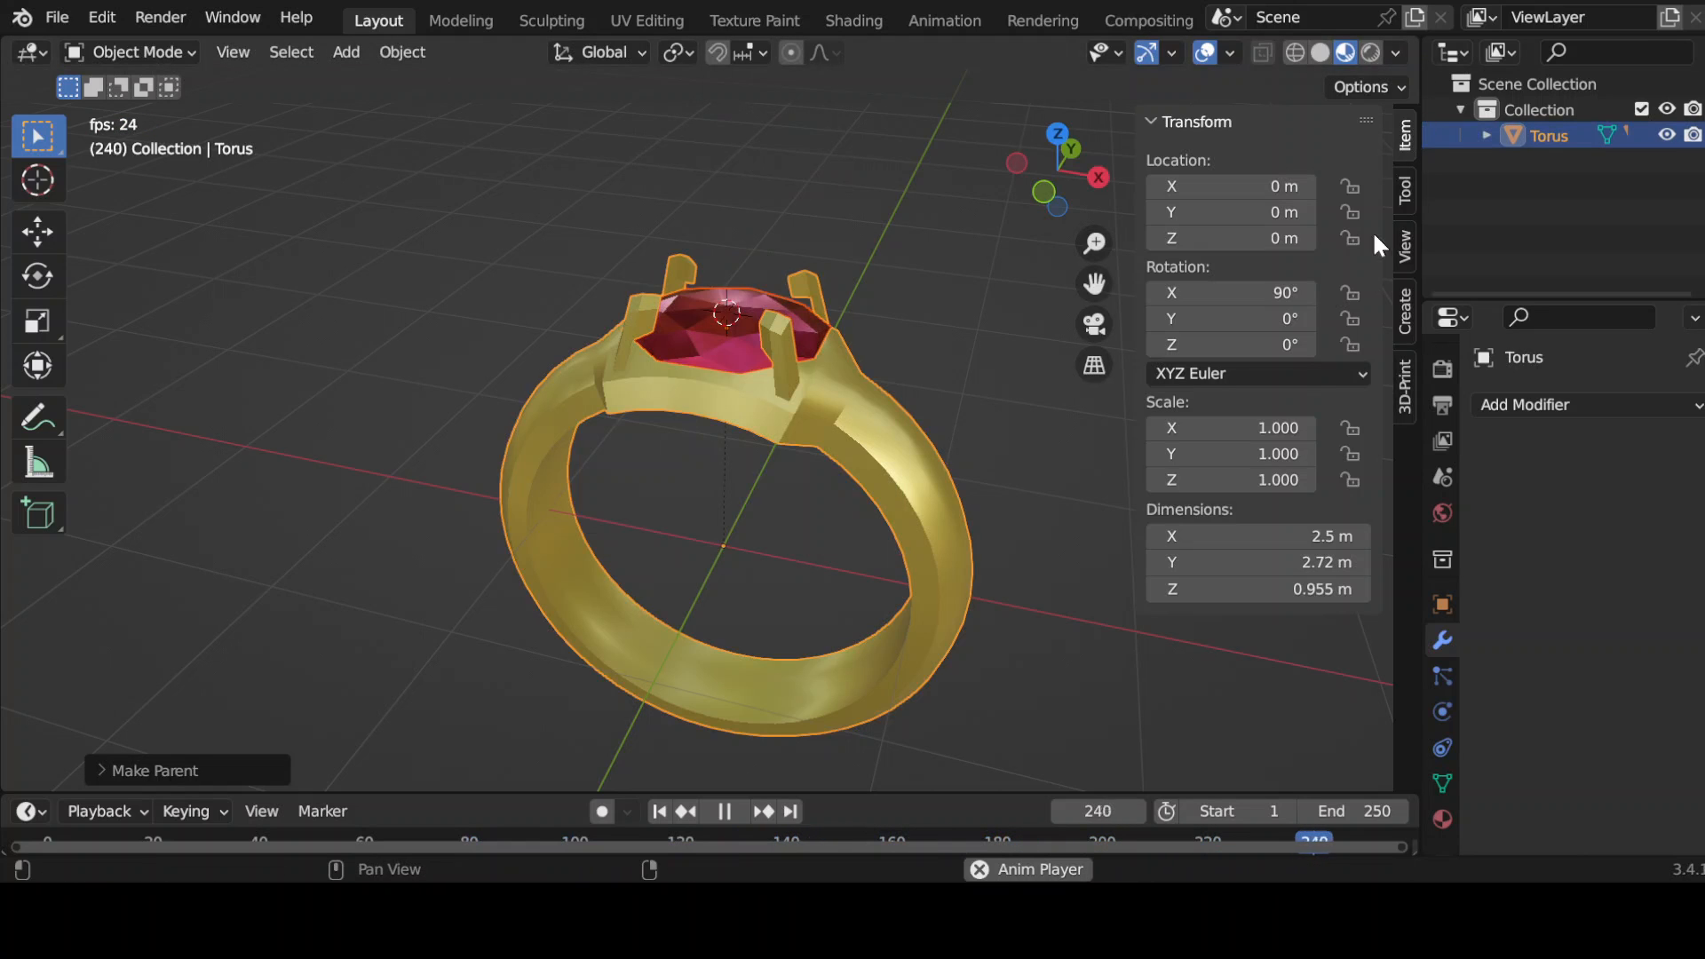
pyautogui.press('s')
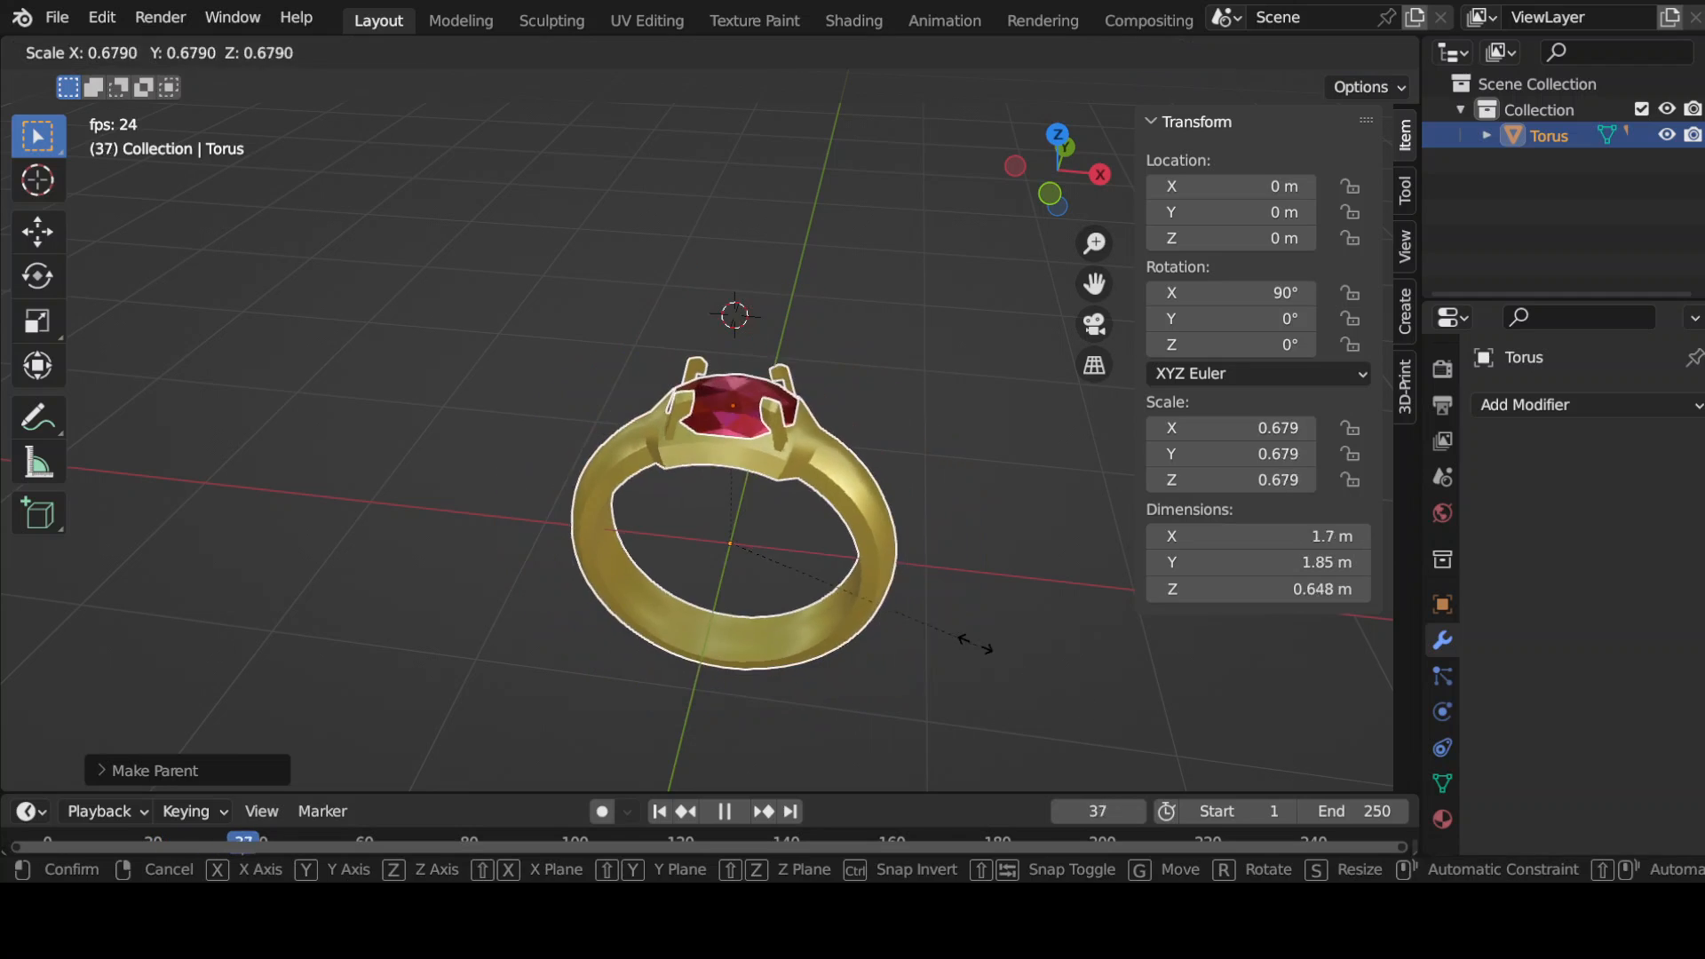
pyautogui.rightClick(892, 593)
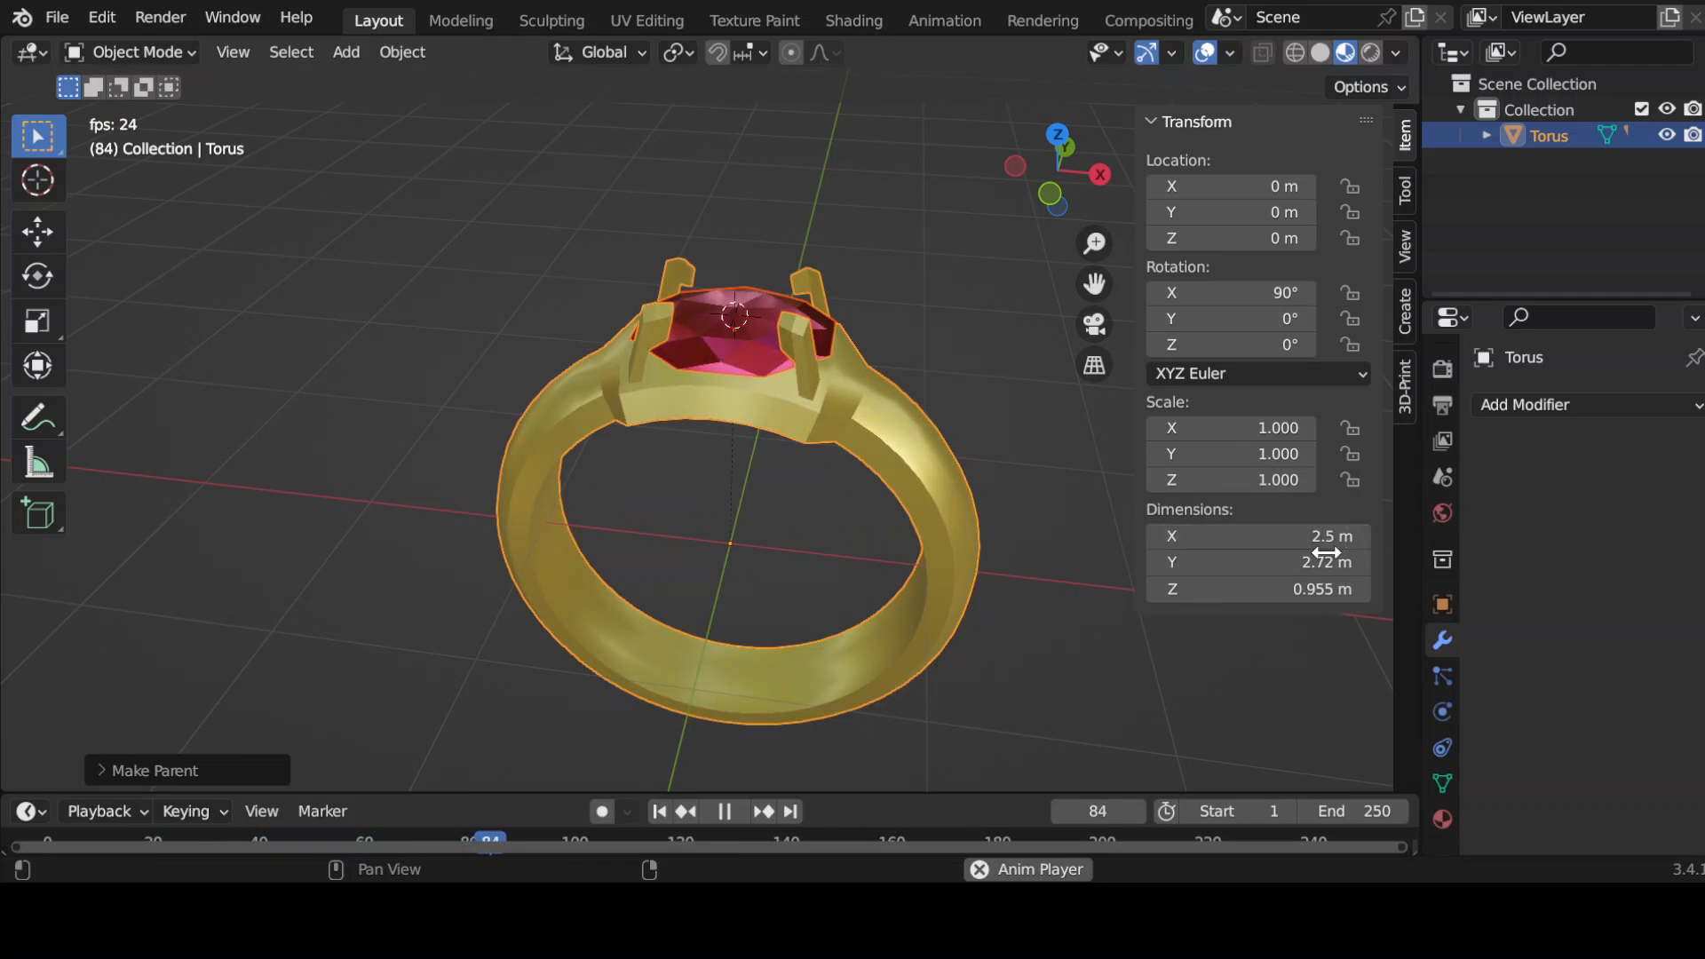
# - Try setting the ring's X dimension to 0.3 m
pyautogui.click(1327, 543)
pyautogui.write('0.3')
pyautogui.press('Return')
pyautogui.click(1359, 545)
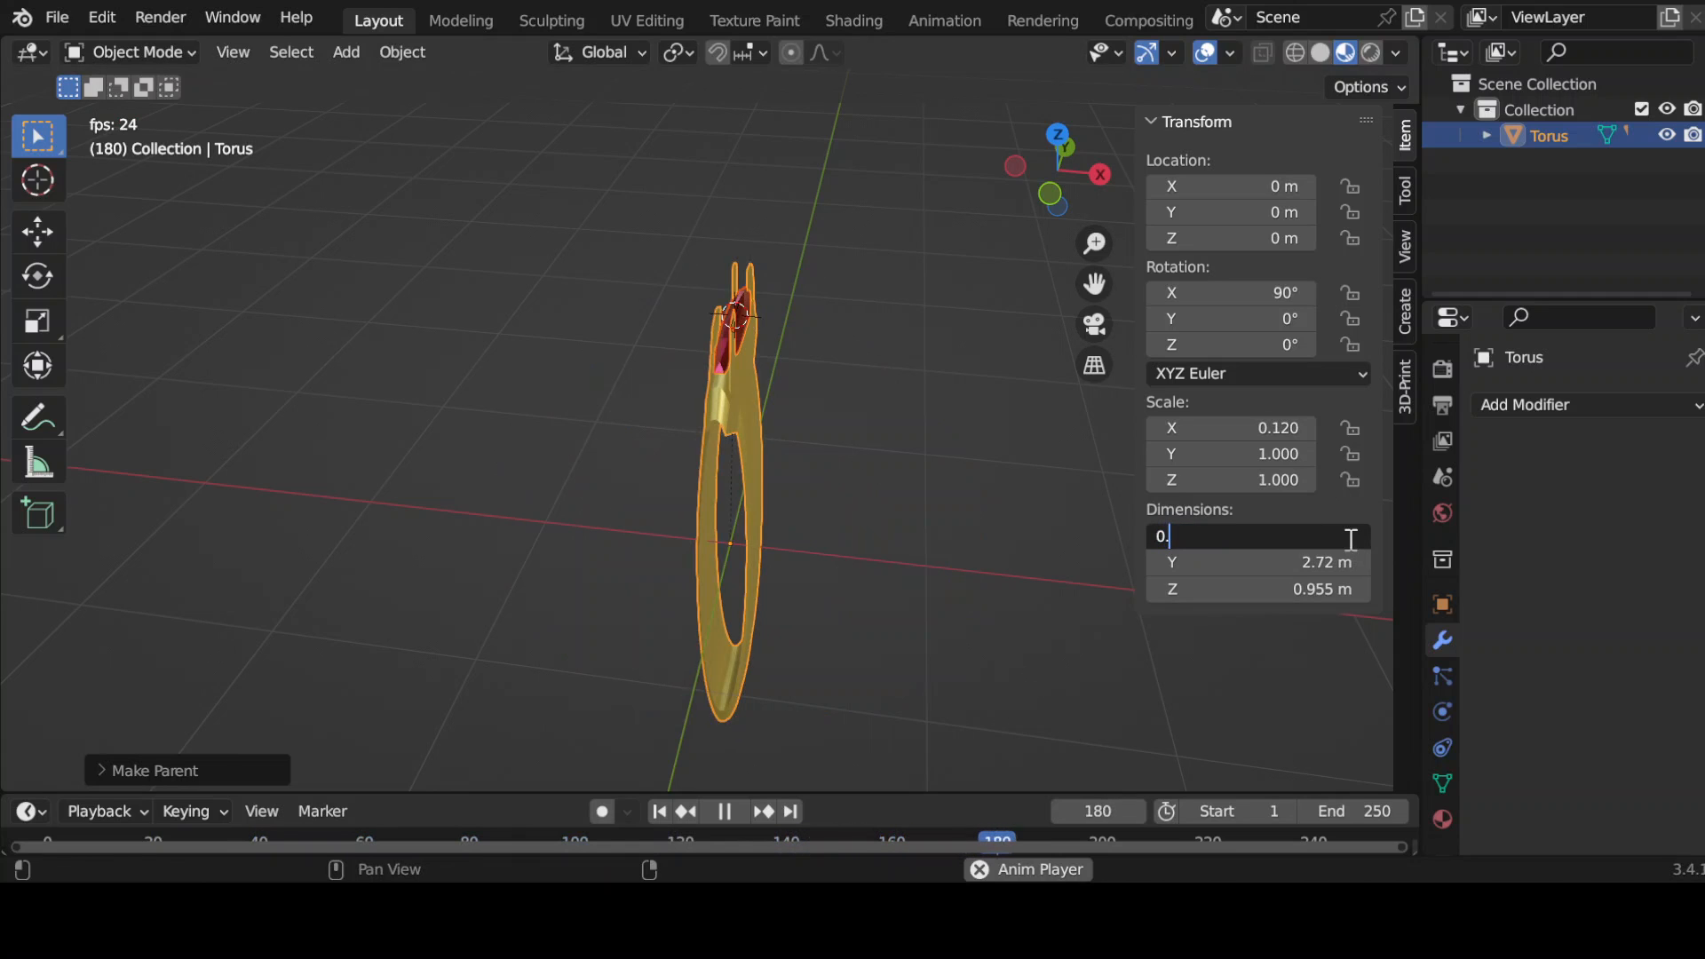
pyautogui.write('0.')
pyautogui.press('Return')
pyautogui.hotkey('ctrl', 'z')
pyautogui.hotkey('ctrl', 'z')
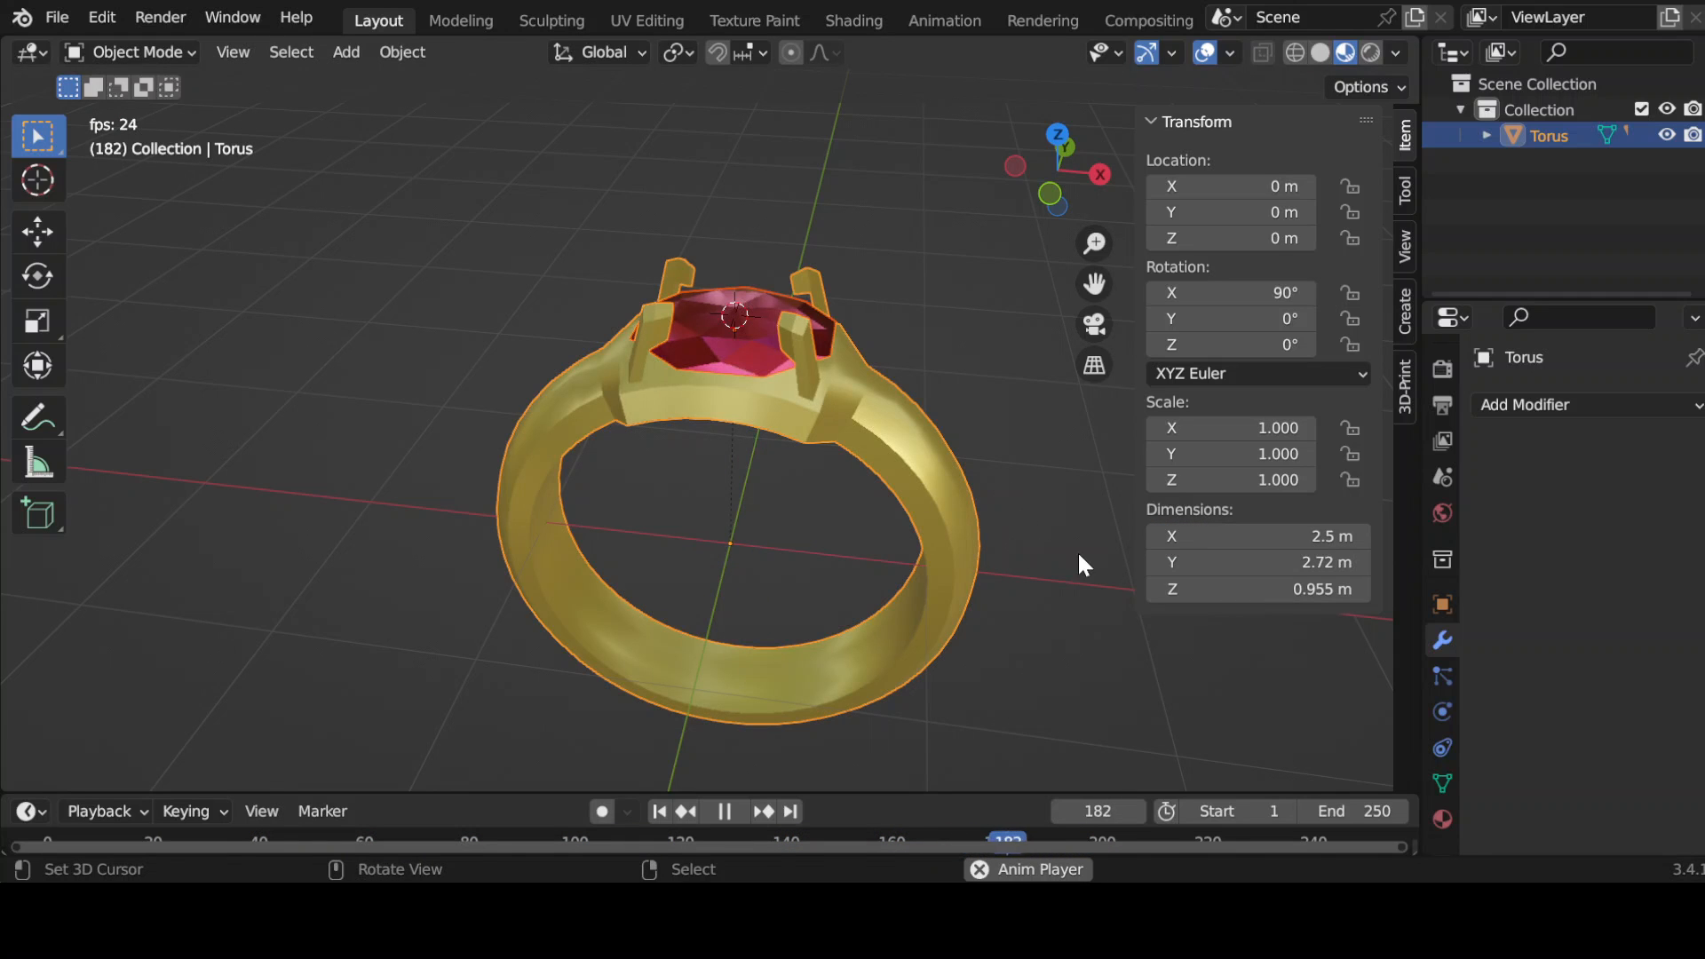
# - Scale the whole ring down uniformly to an X dimension of about 0.018 m
pyautogui.press('s')
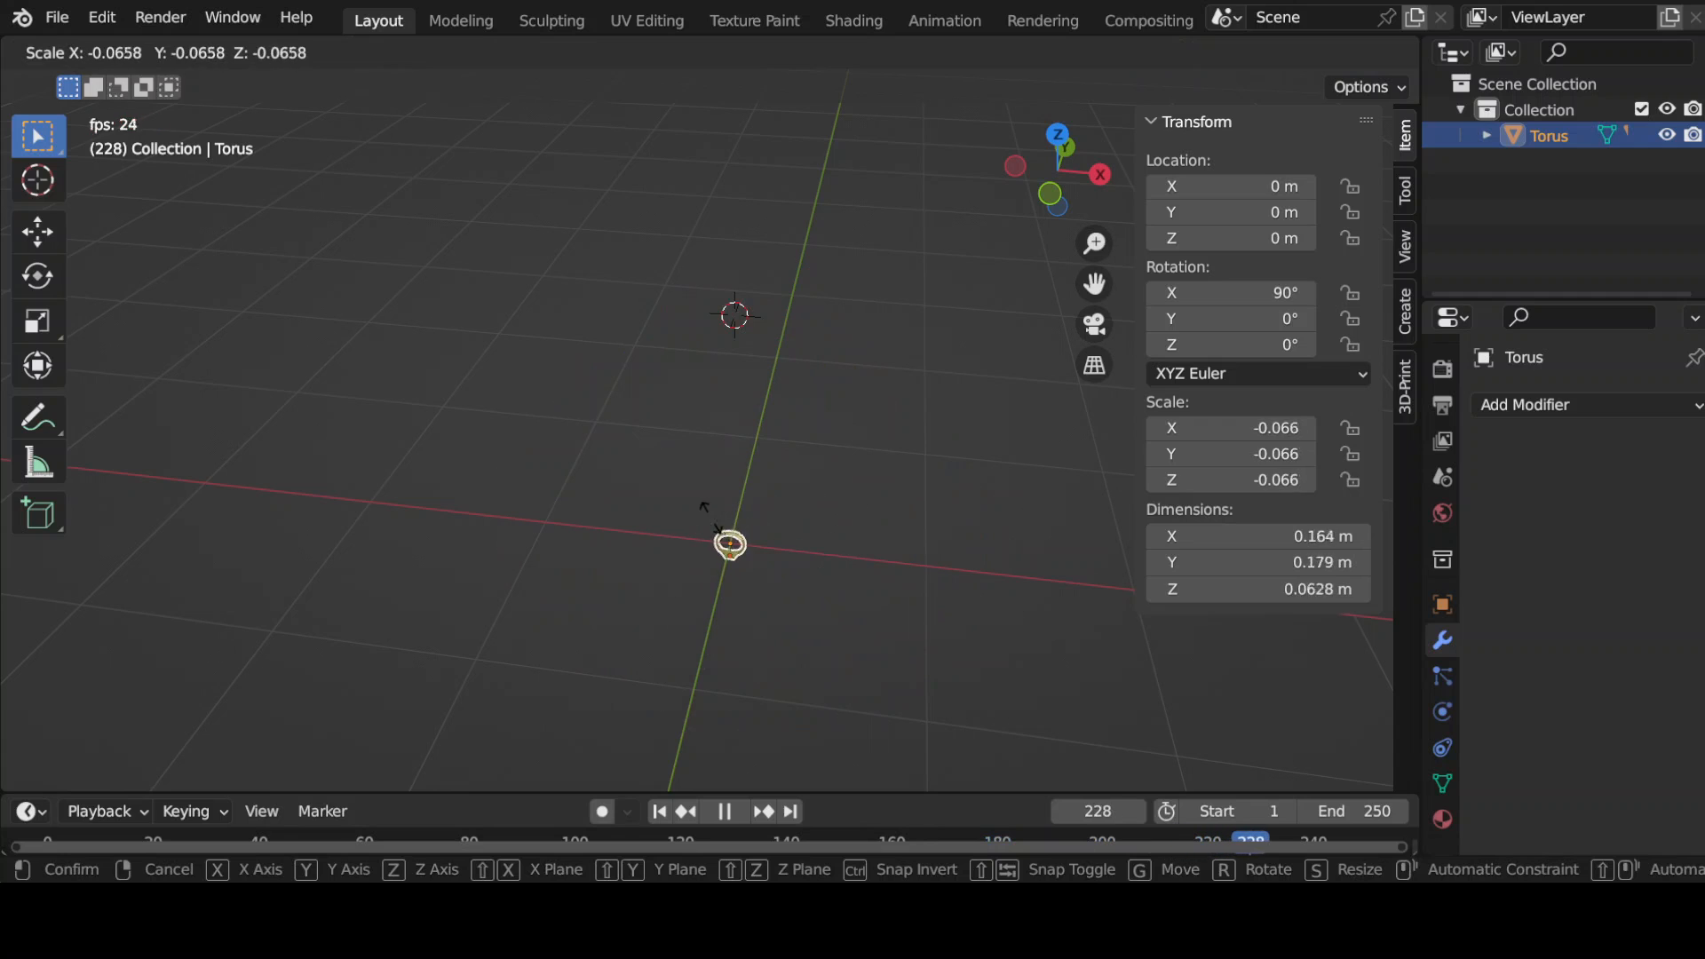
pyautogui.click(783, 565)
pyautogui.press('s')
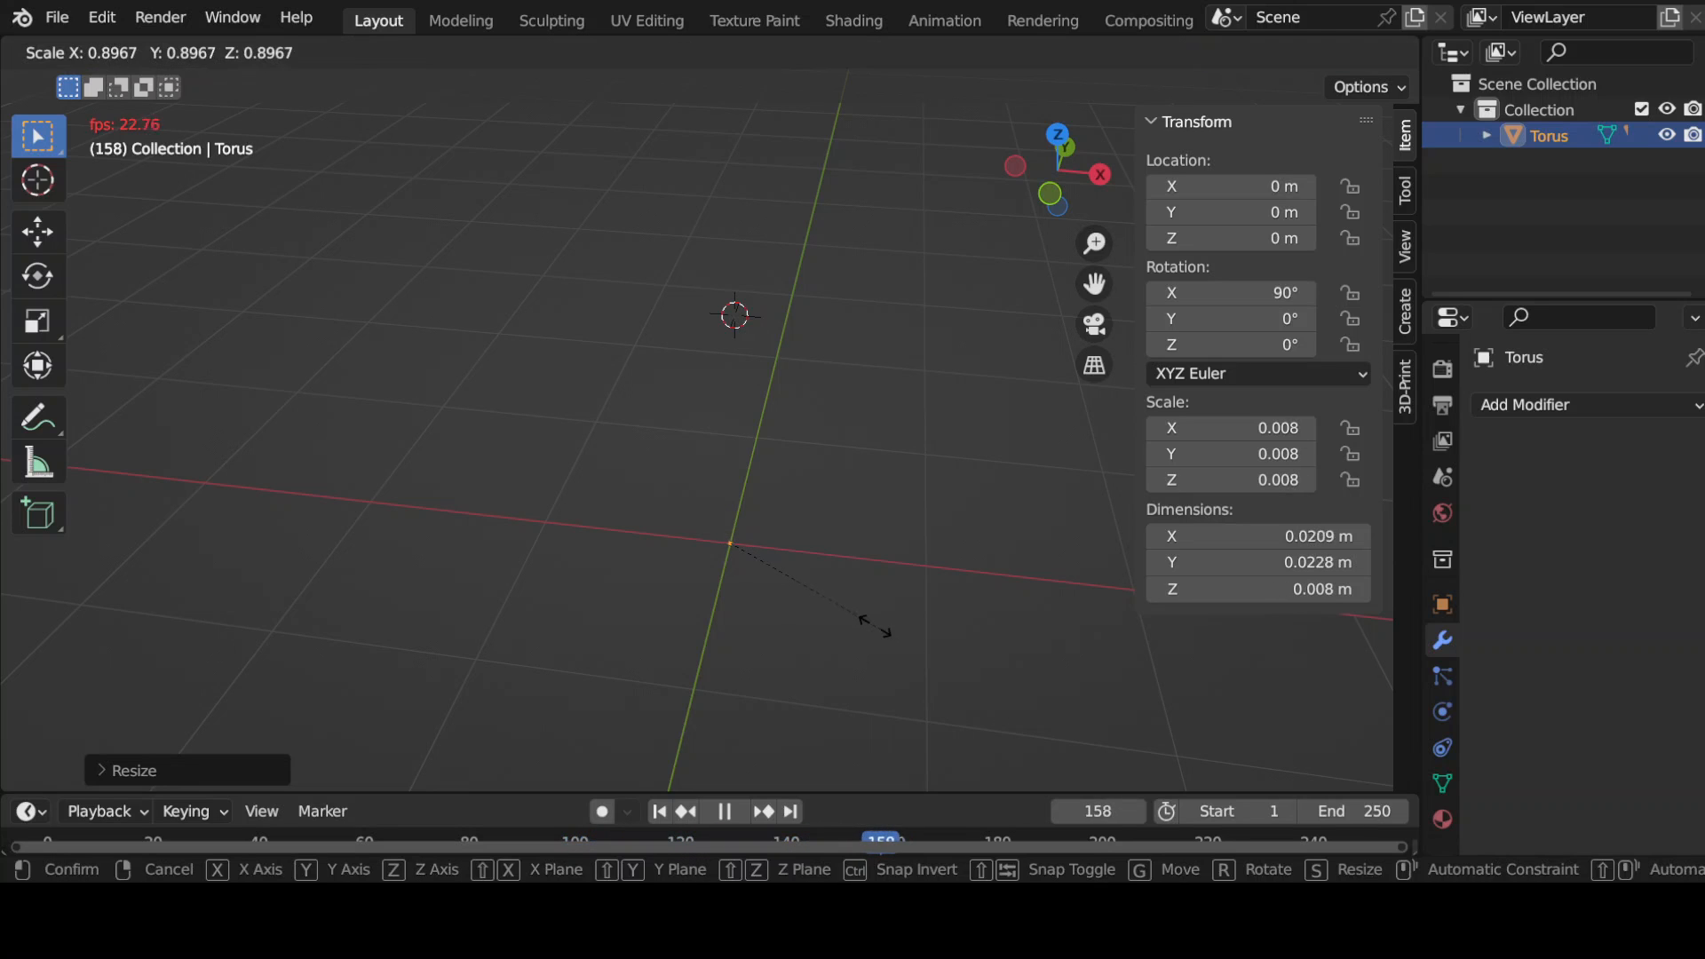
pyautogui.click(863, 615)
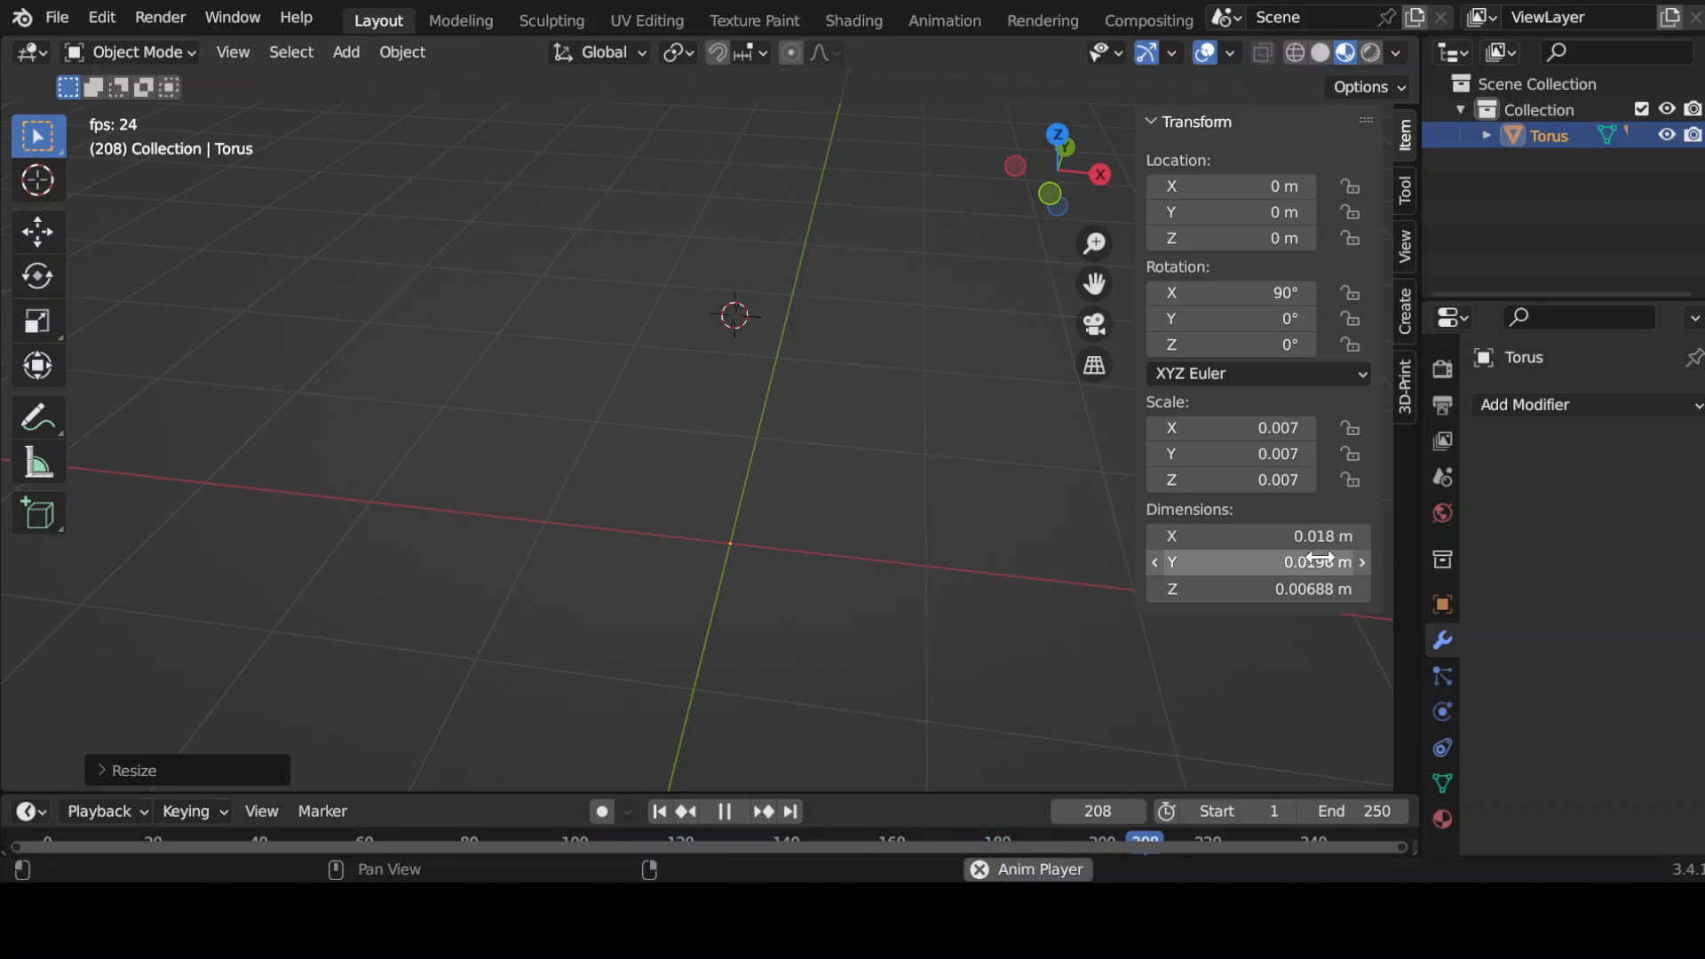
# - Scale the ring back up uniformly
pyautogui.press('s')
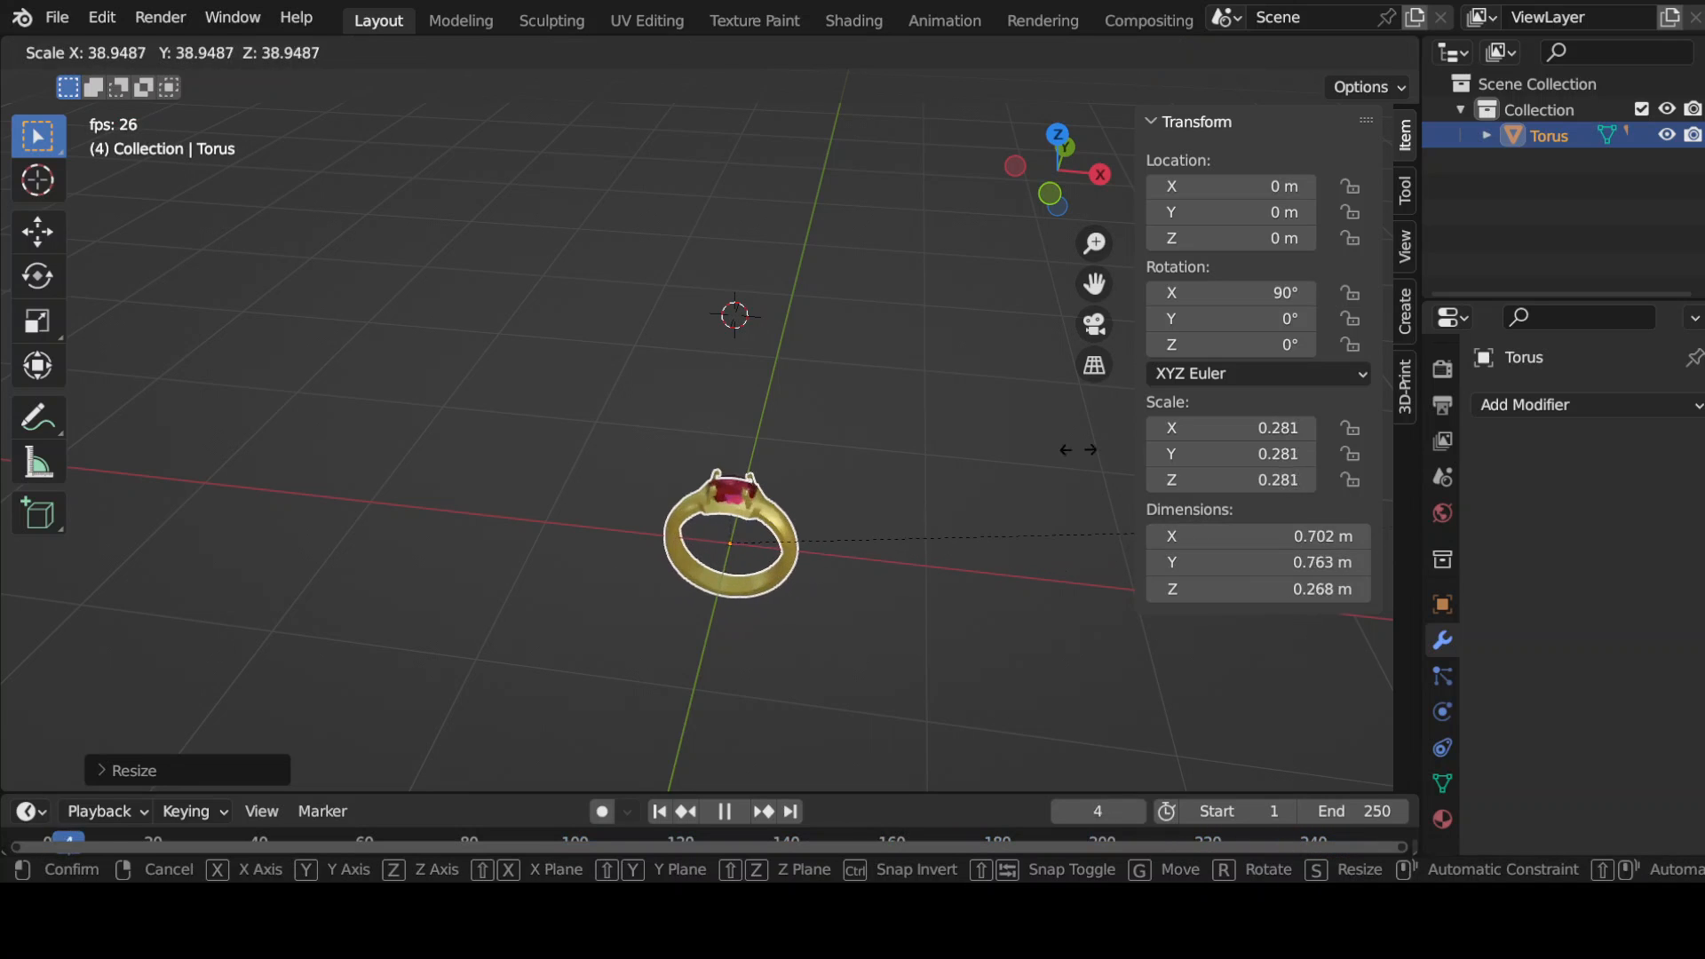